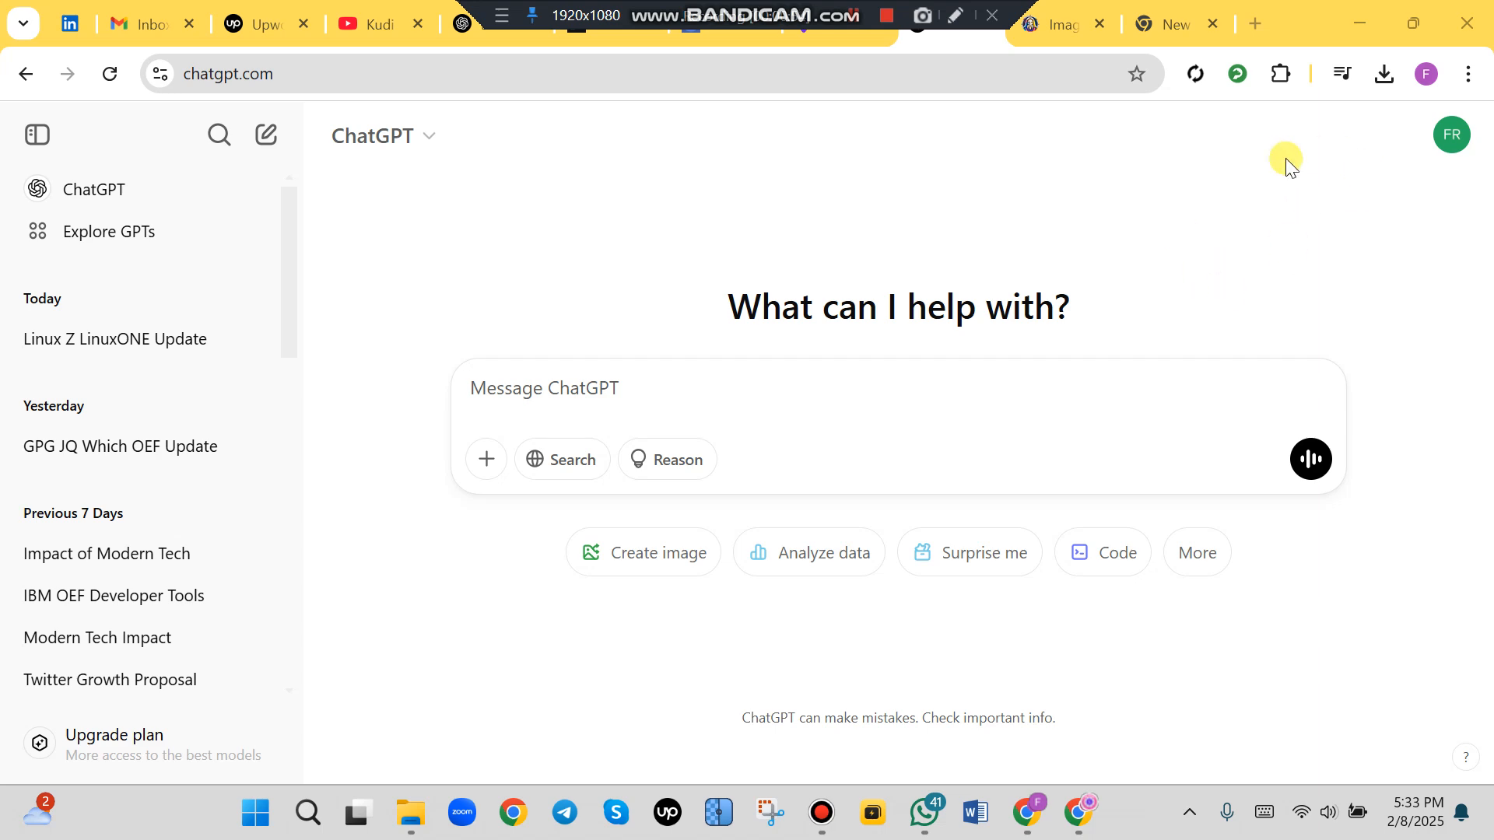
- Look over the Leonardo.Ai image generation page and the ChatGPT page, and close the Upscayl window
{"action": "left_click", "coordinate": [1052, 10]}
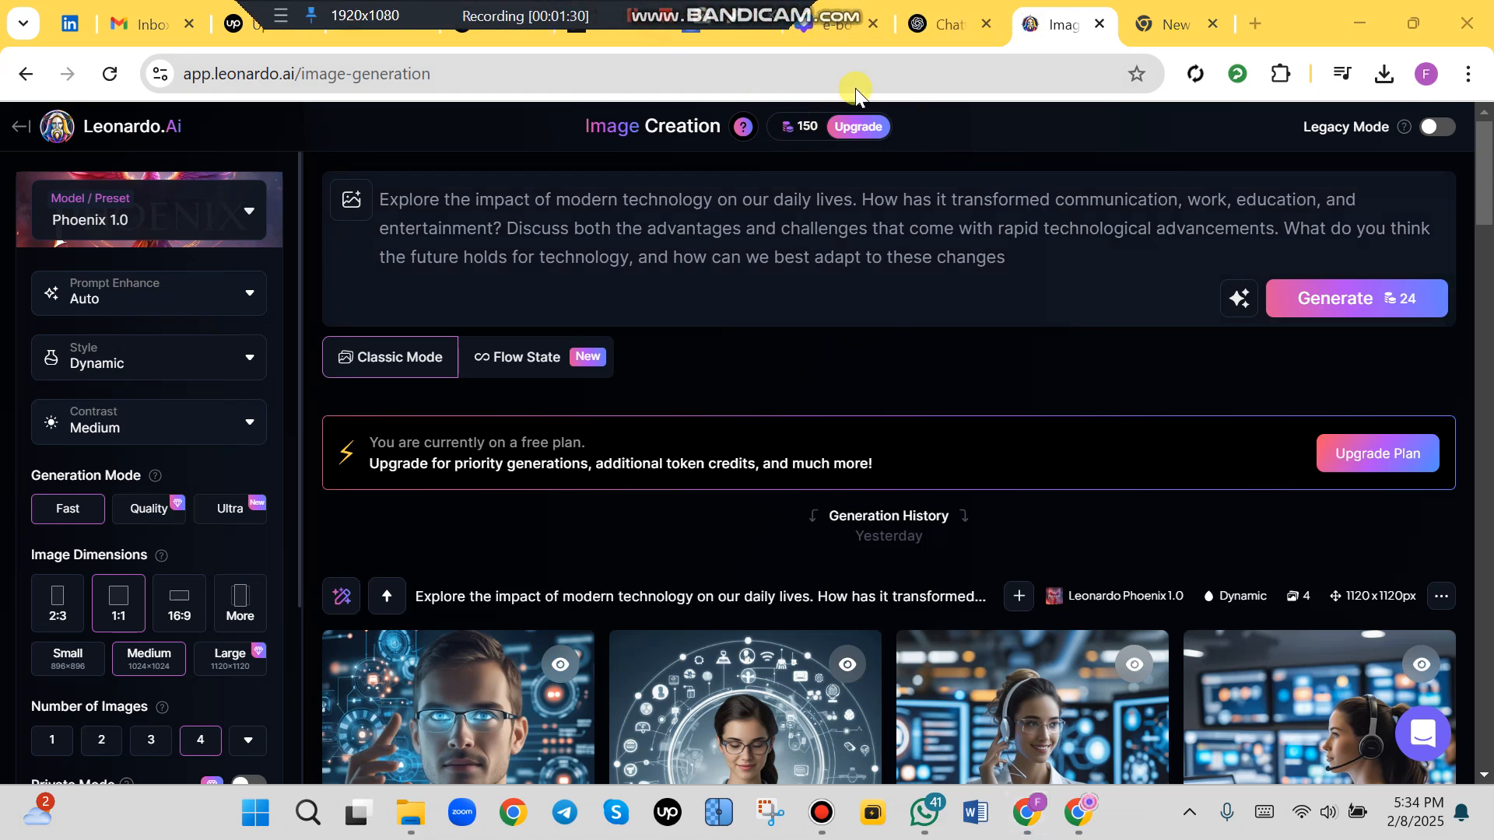
{"action": "left_click", "coordinate": [936, 22]}
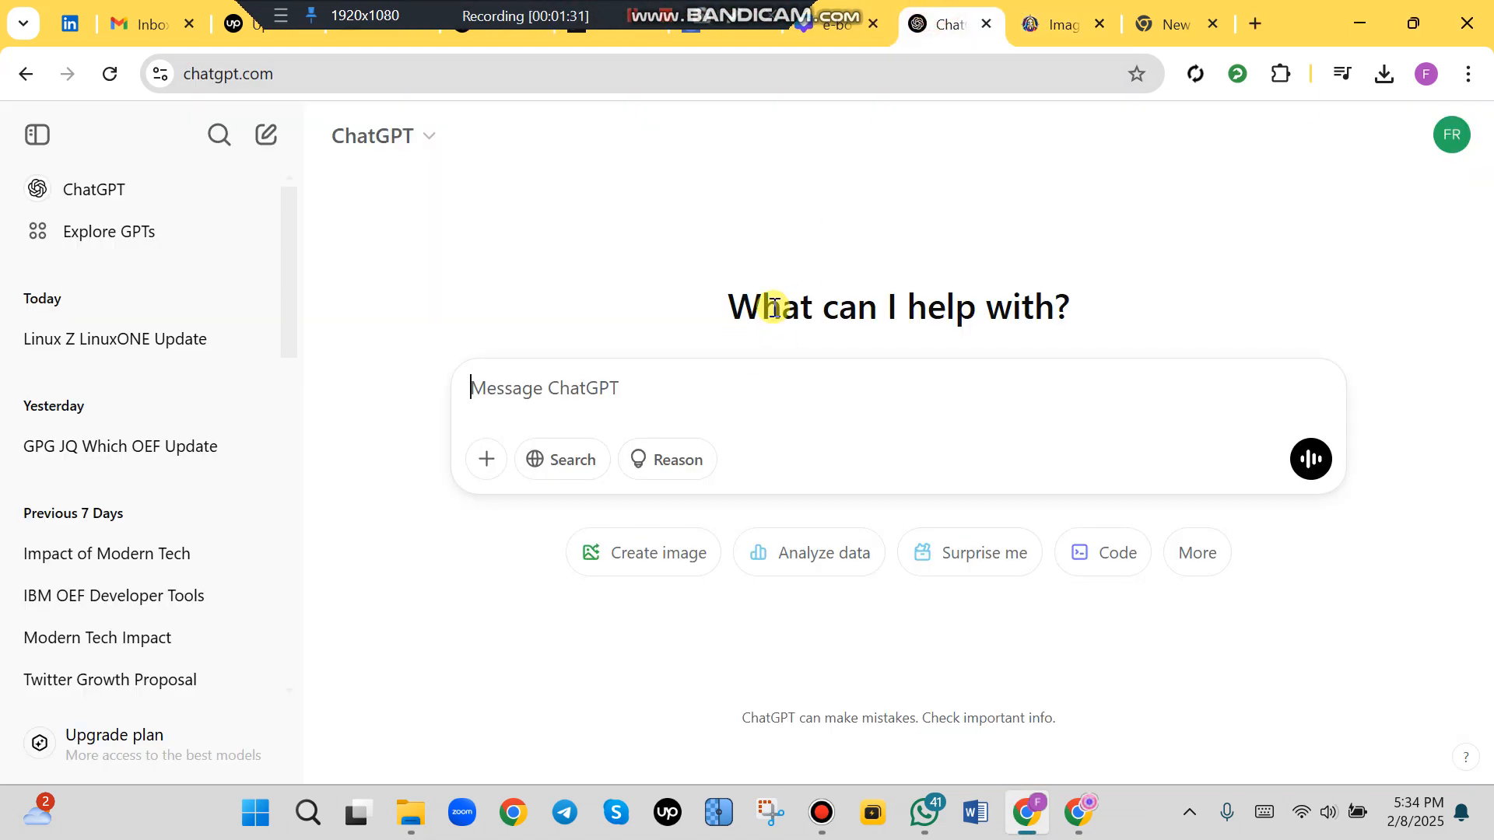
{"action": "left_click", "coordinate": [1052, 31]}
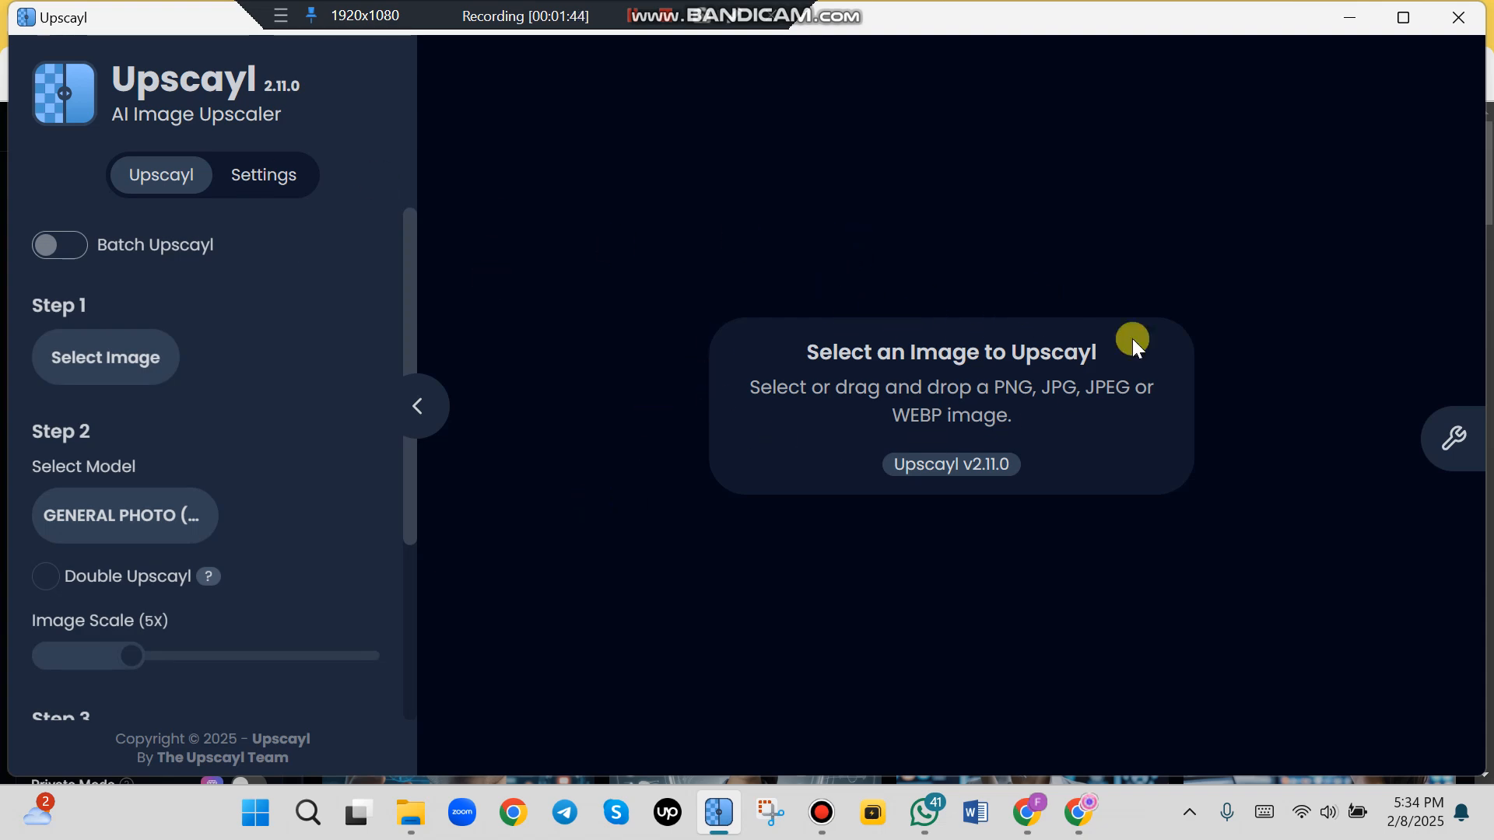
{"action": "left_click", "coordinate": [1459, 22]}
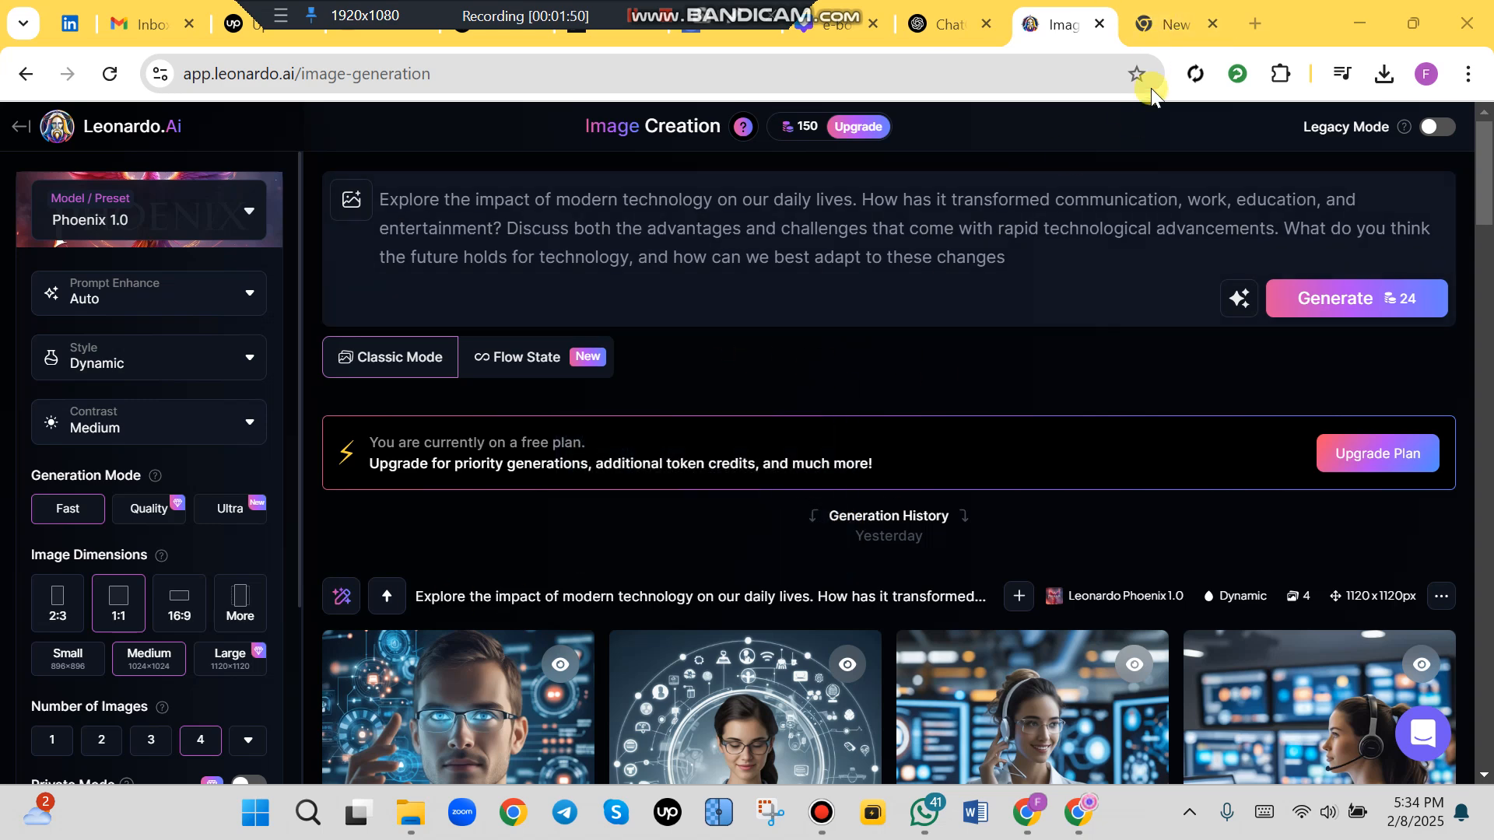
- Open the IMS Keyworder page at imstocker.com/en/keyworder in the empty browser tab
{"action": "mouse_move", "coordinate": [1170, 27]}
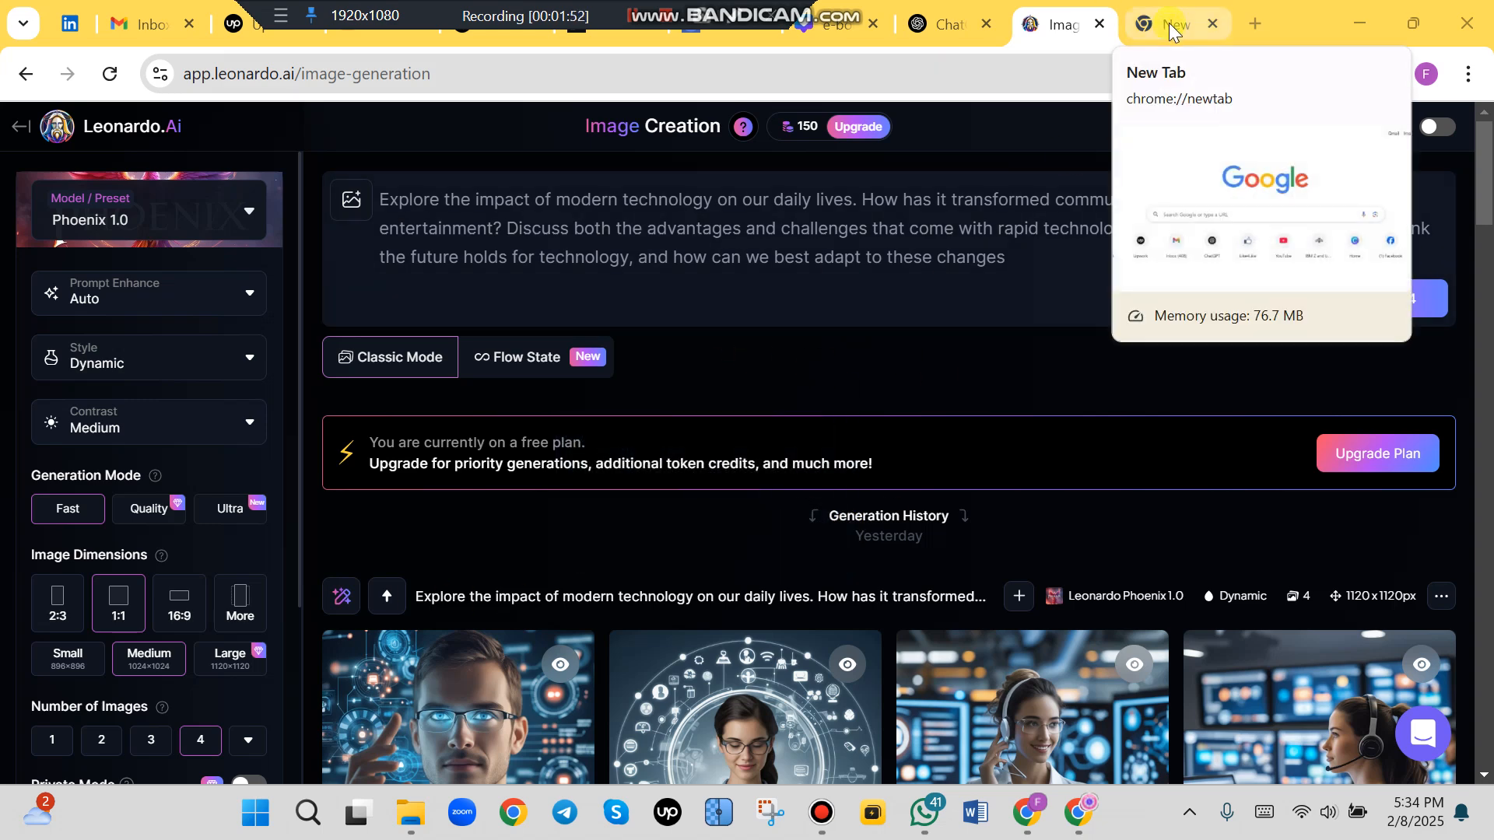
{"action": "left_click", "coordinate": [1169, 27]}
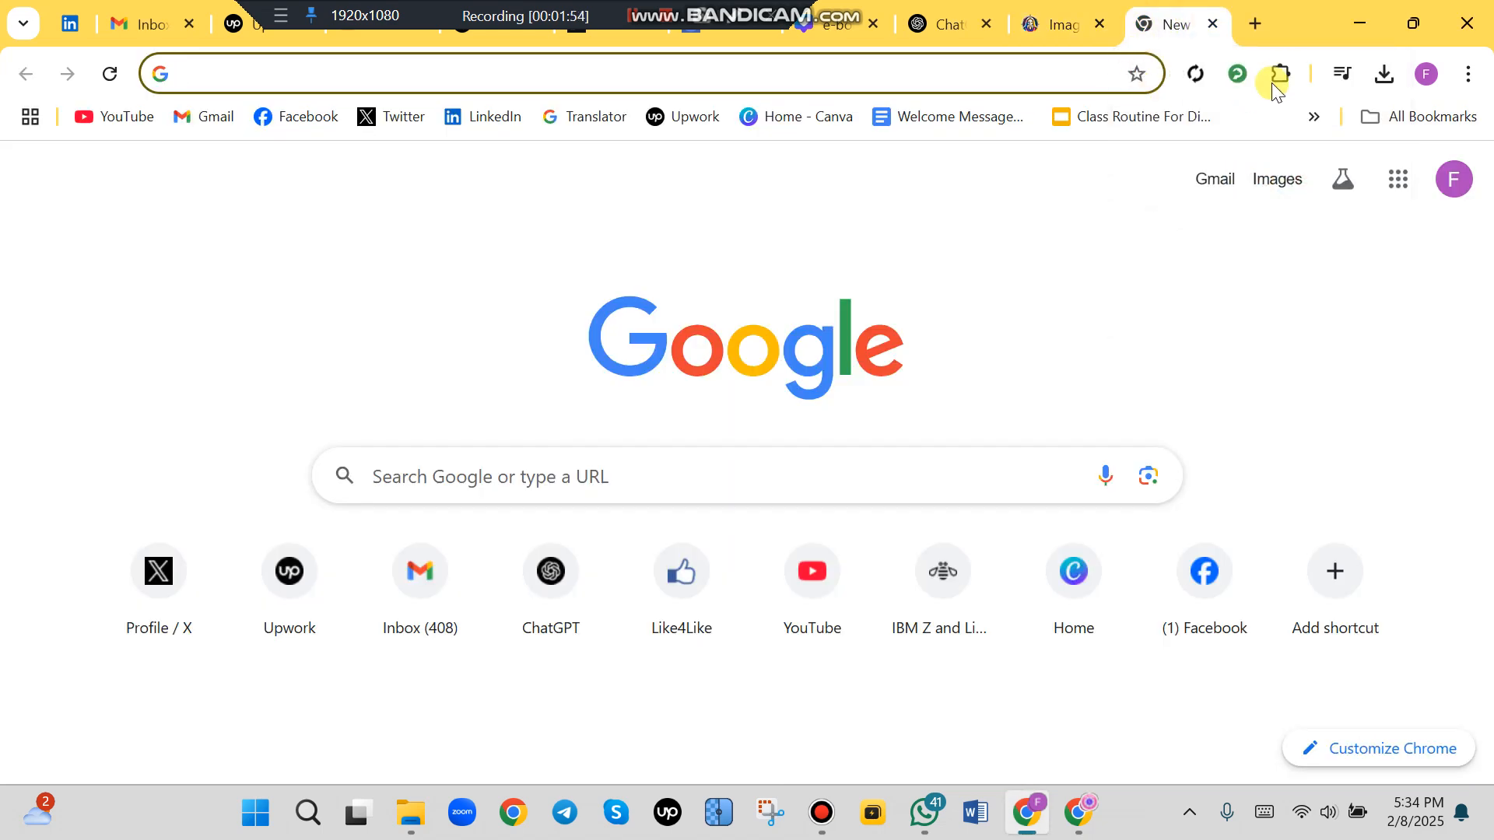
{"action": "left_click", "coordinate": [451, 82]}
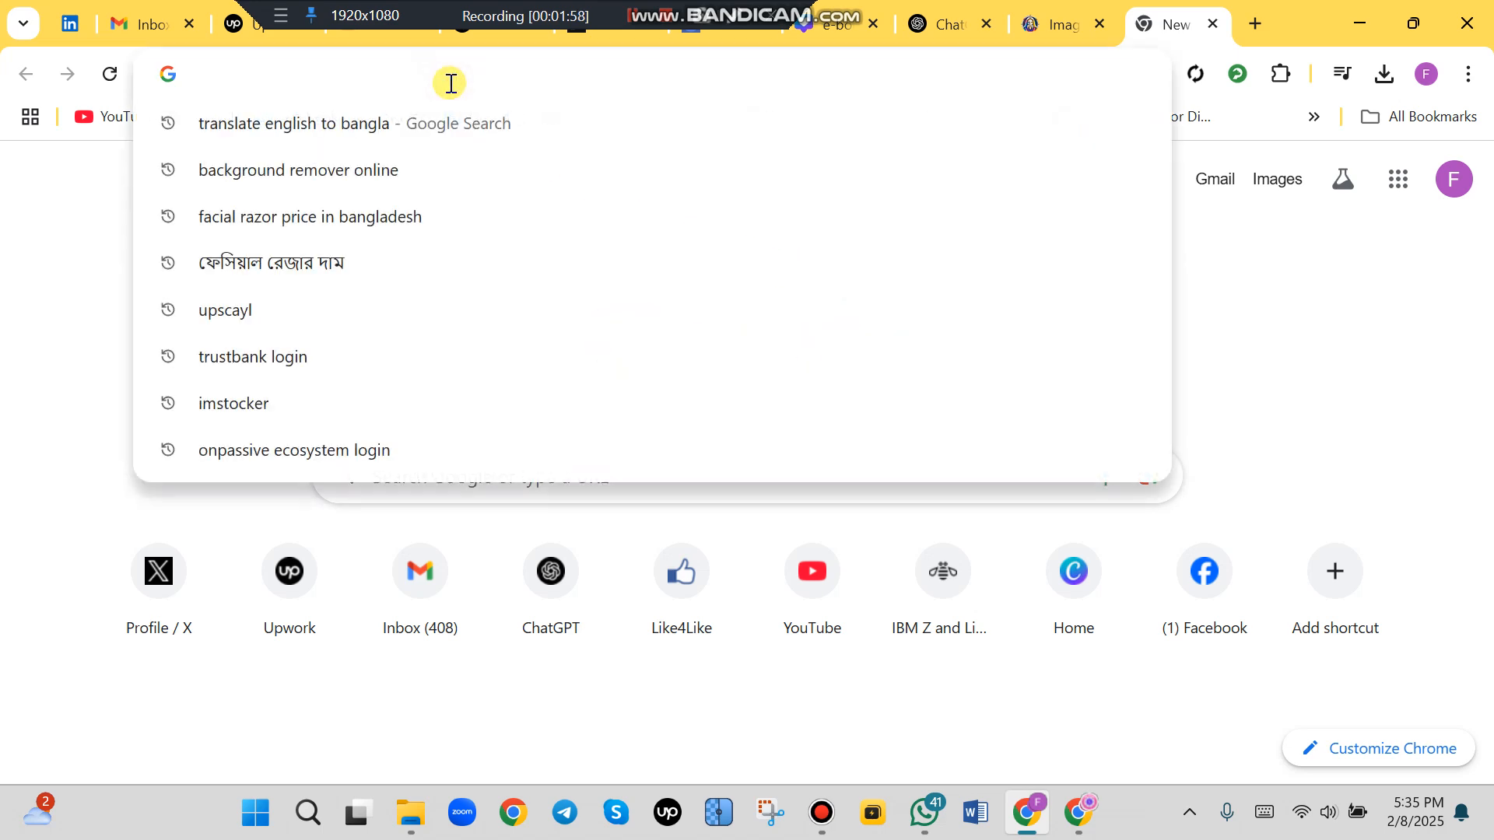
{"action": "type", "text": "ims"}
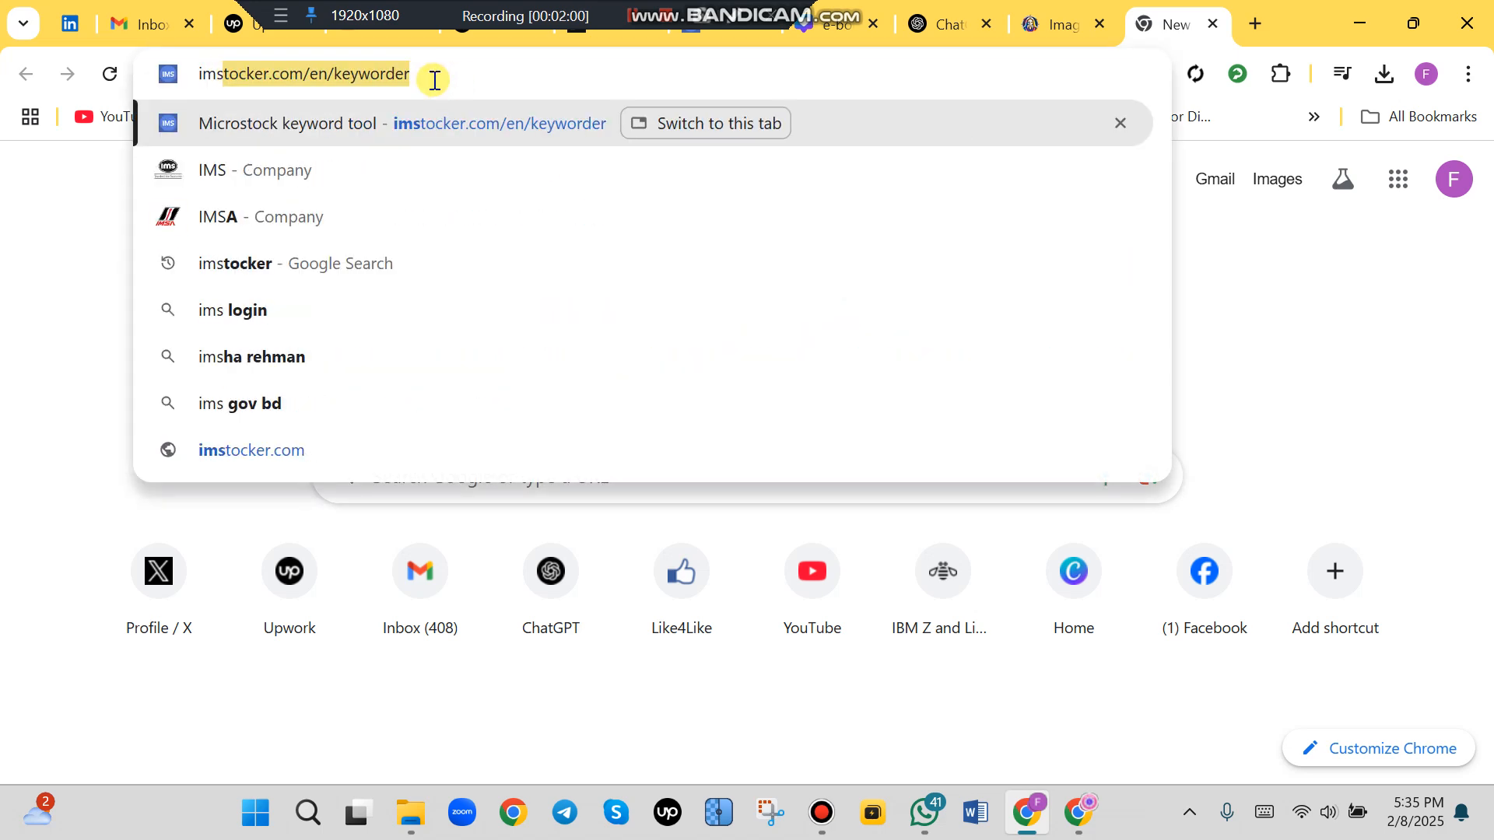
{"action": "left_click", "coordinate": [310, 134]}
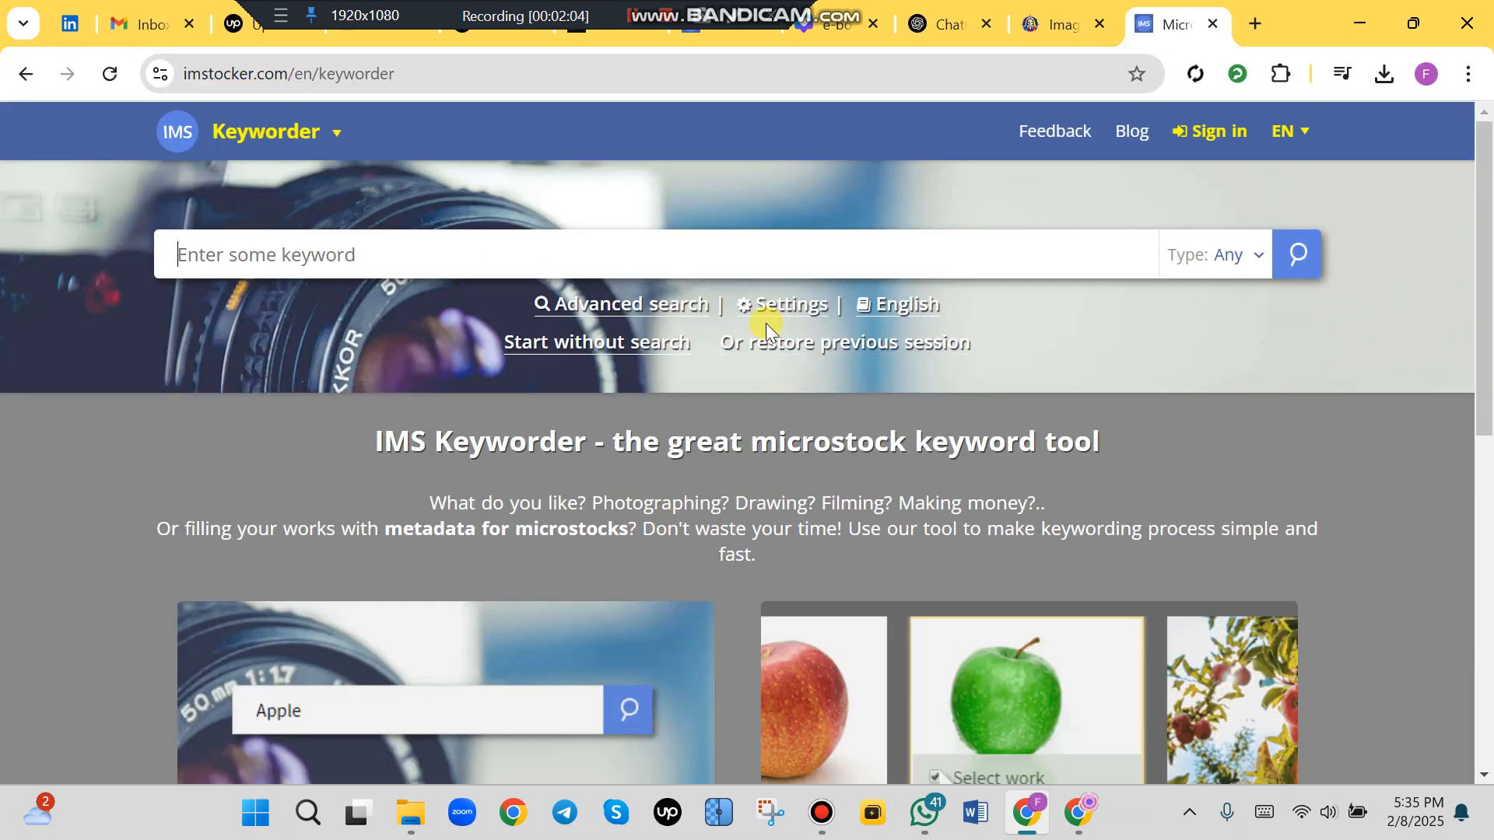
{"action": "left_click", "coordinate": [331, 133]}
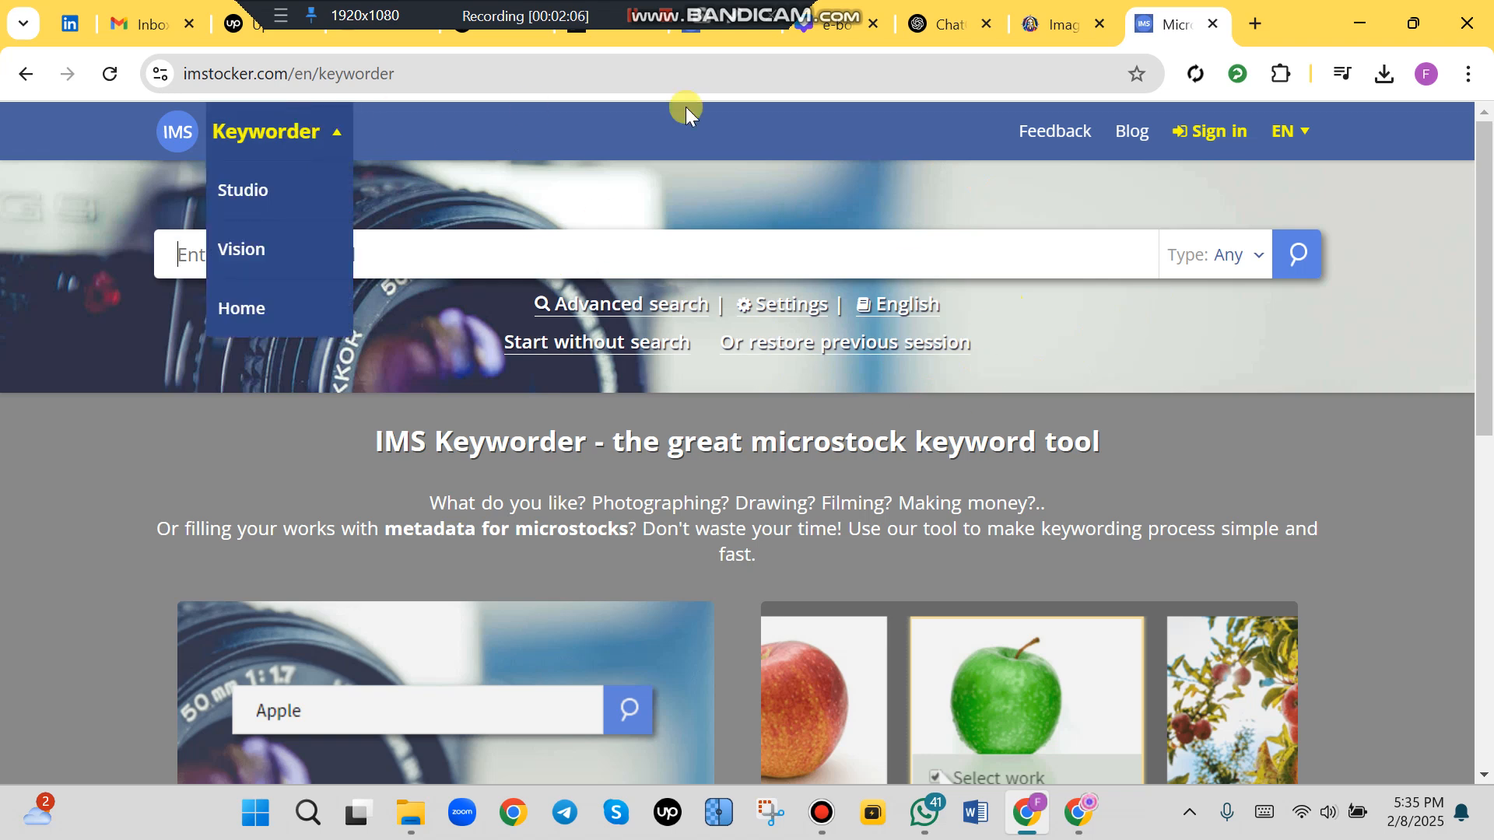
{"action": "left_click", "coordinate": [849, 176]}
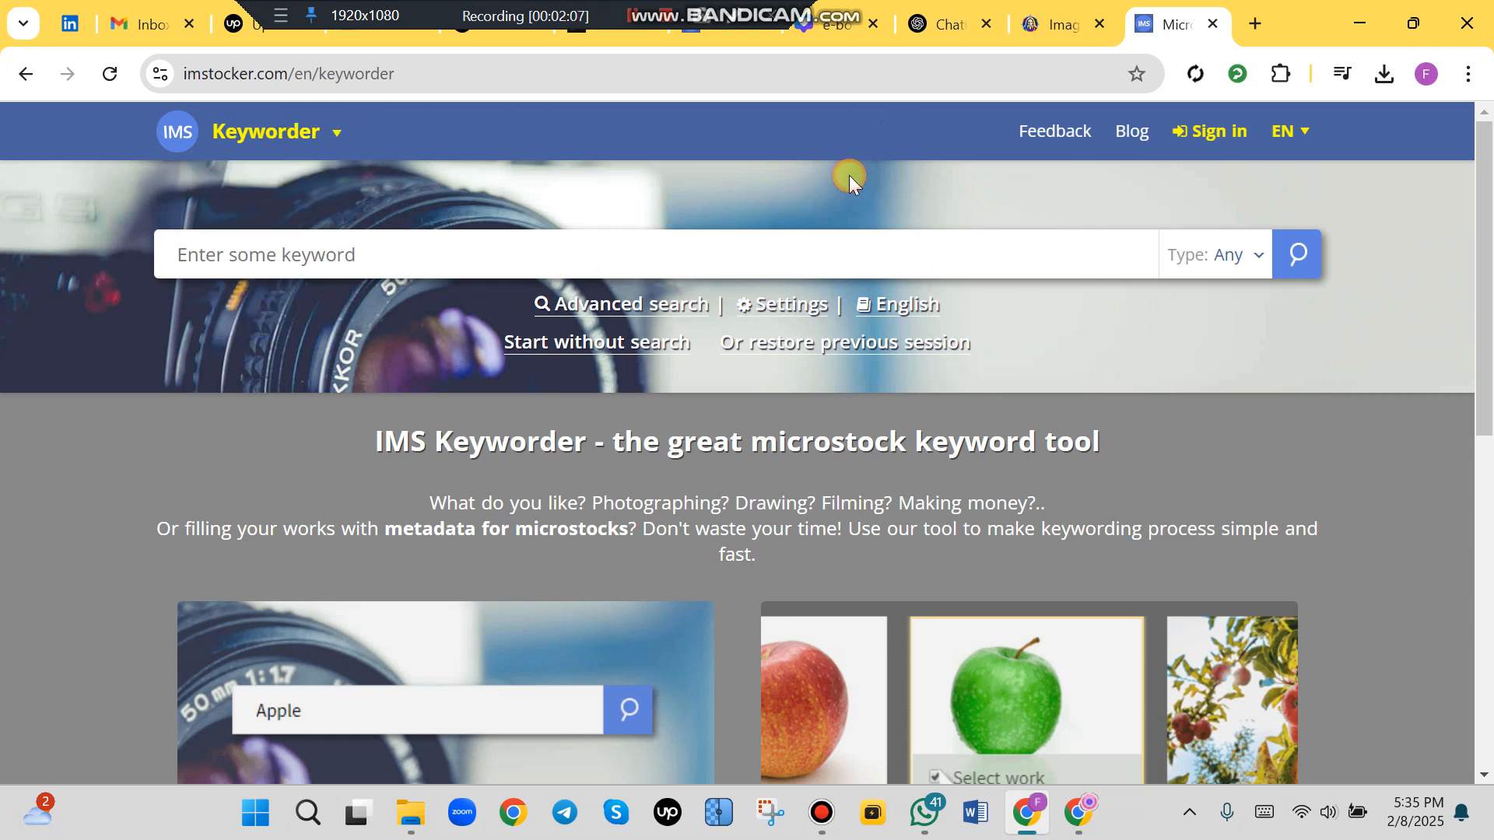
- Search IMS Keyworder for works matching "modern technology & science"
{"action": "left_click", "coordinate": [292, 256]}
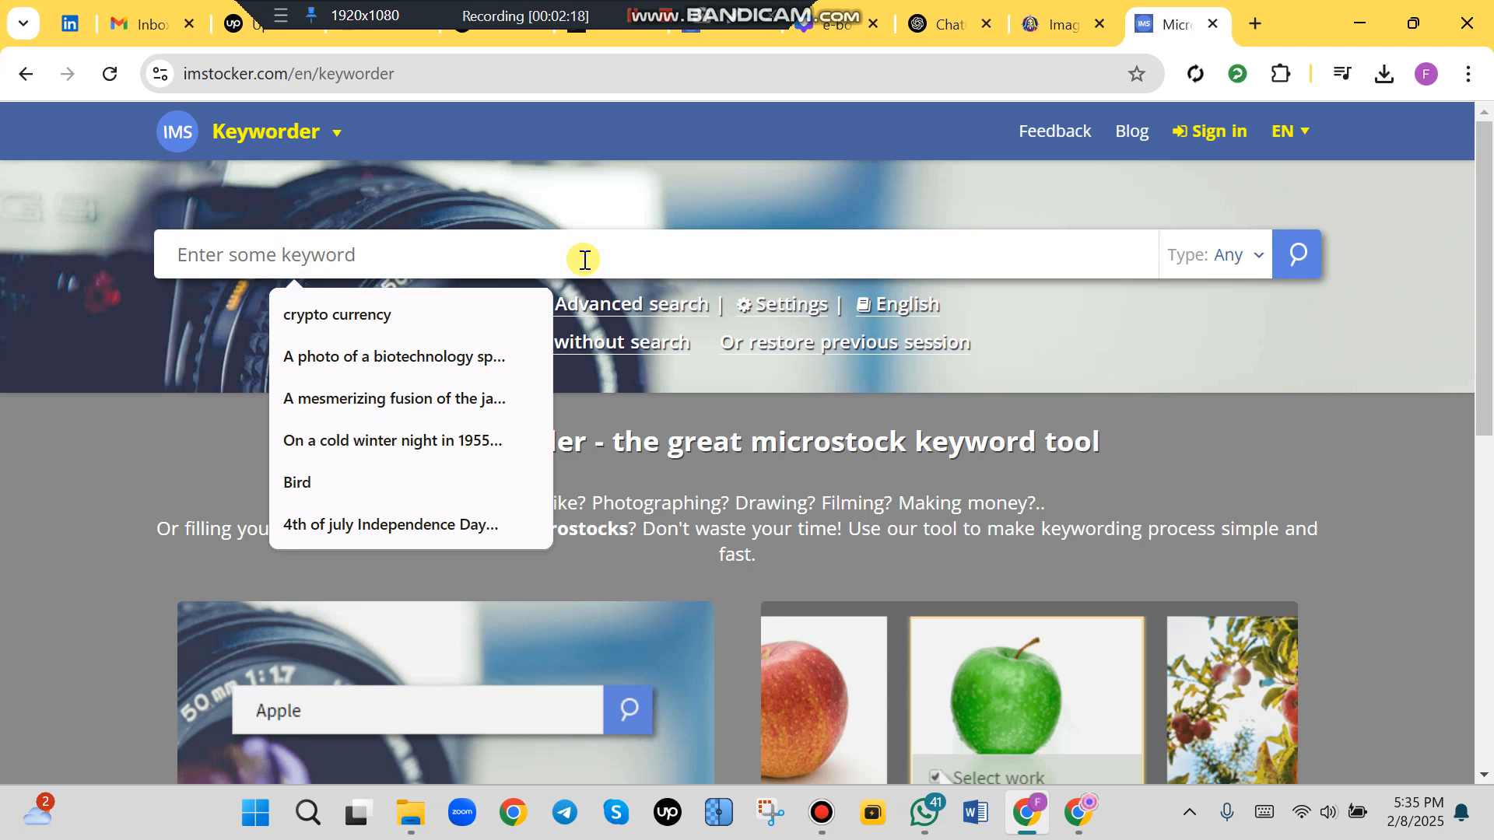
{"action": "type", "text": "mod"}
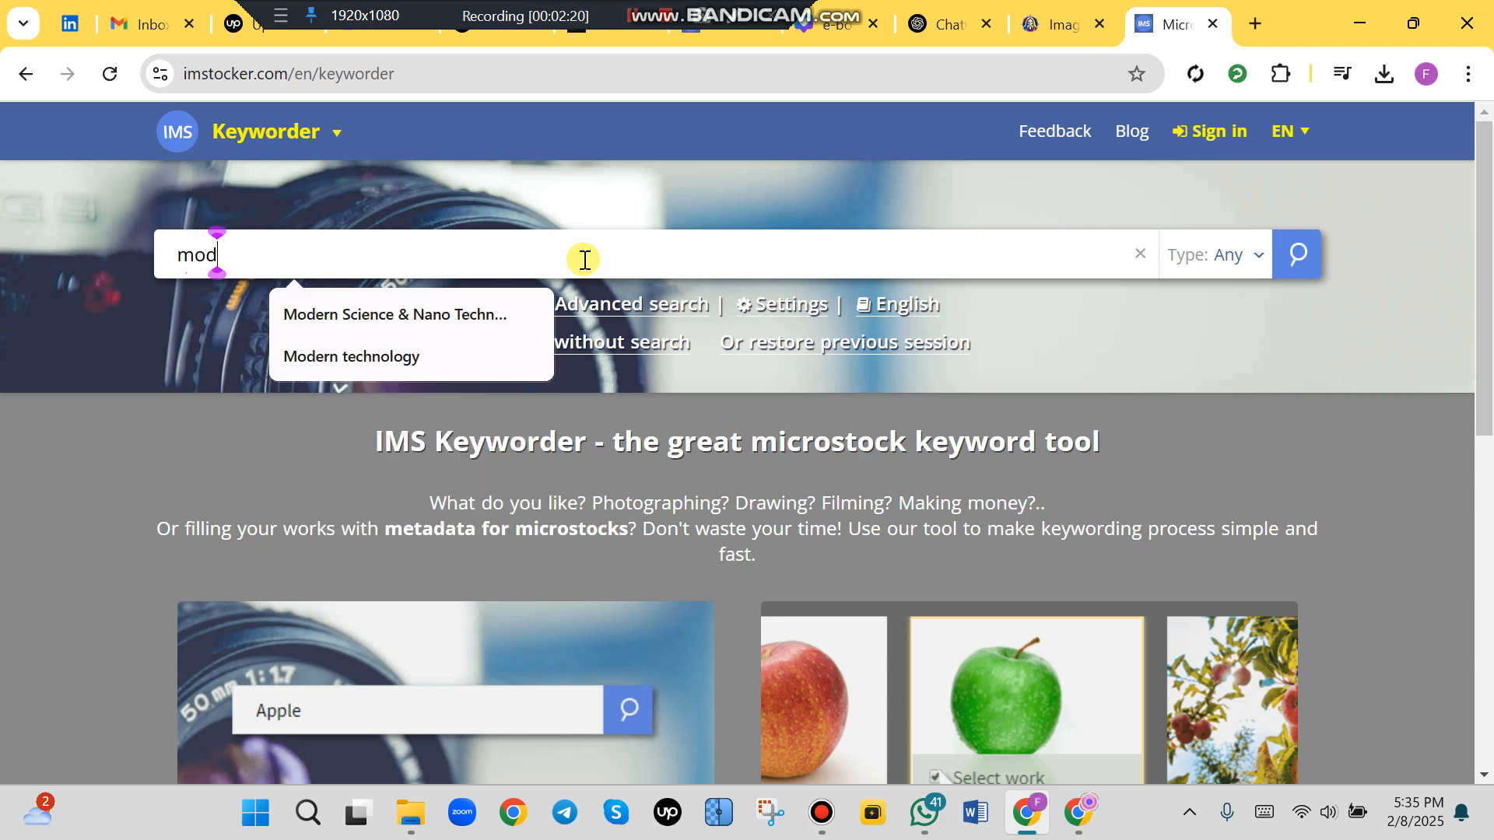
{"action": "type", "text": "ern "}
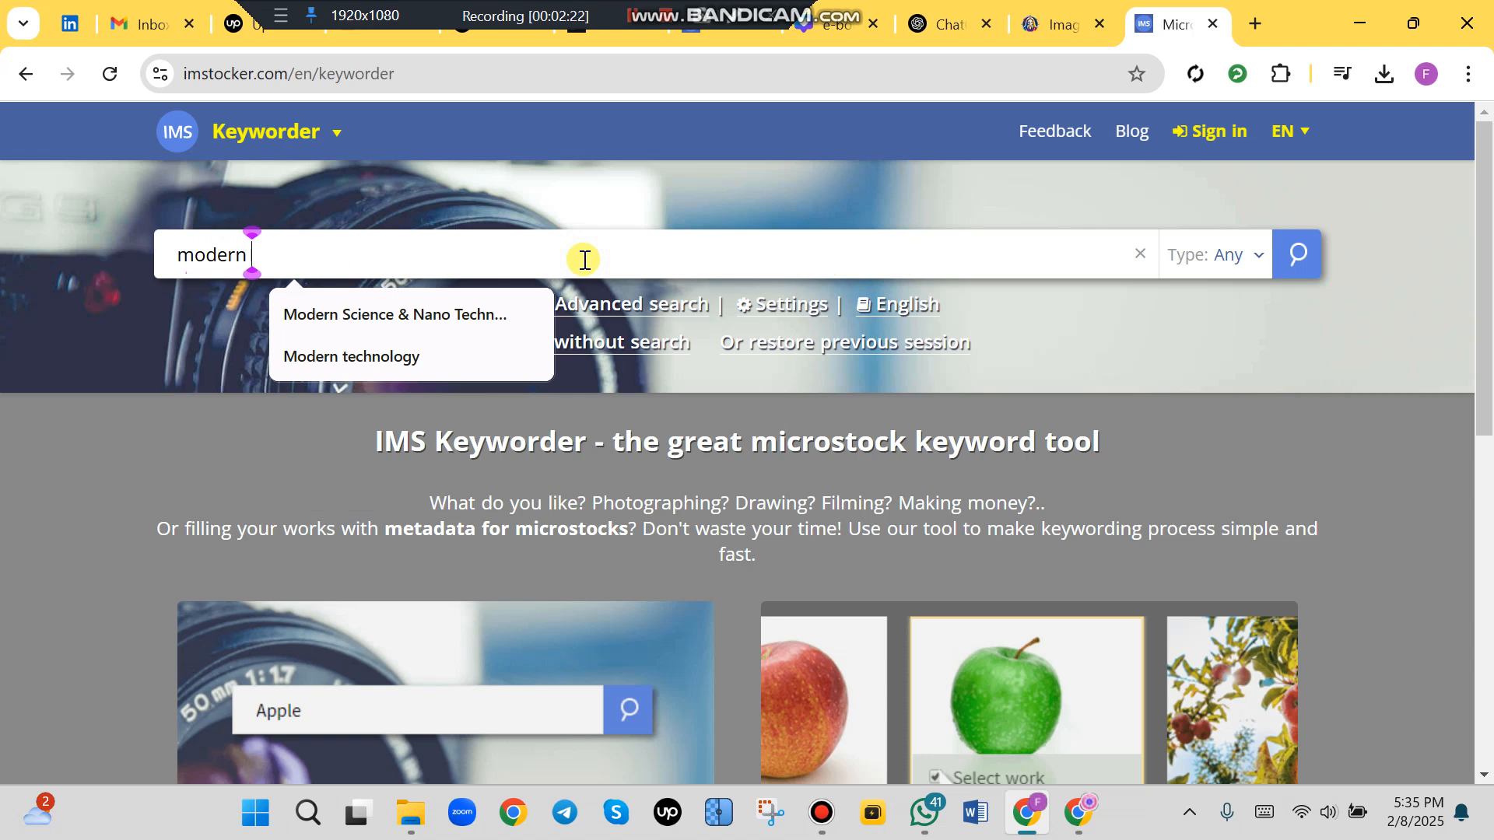
{"action": "type", "text": "technolo"}
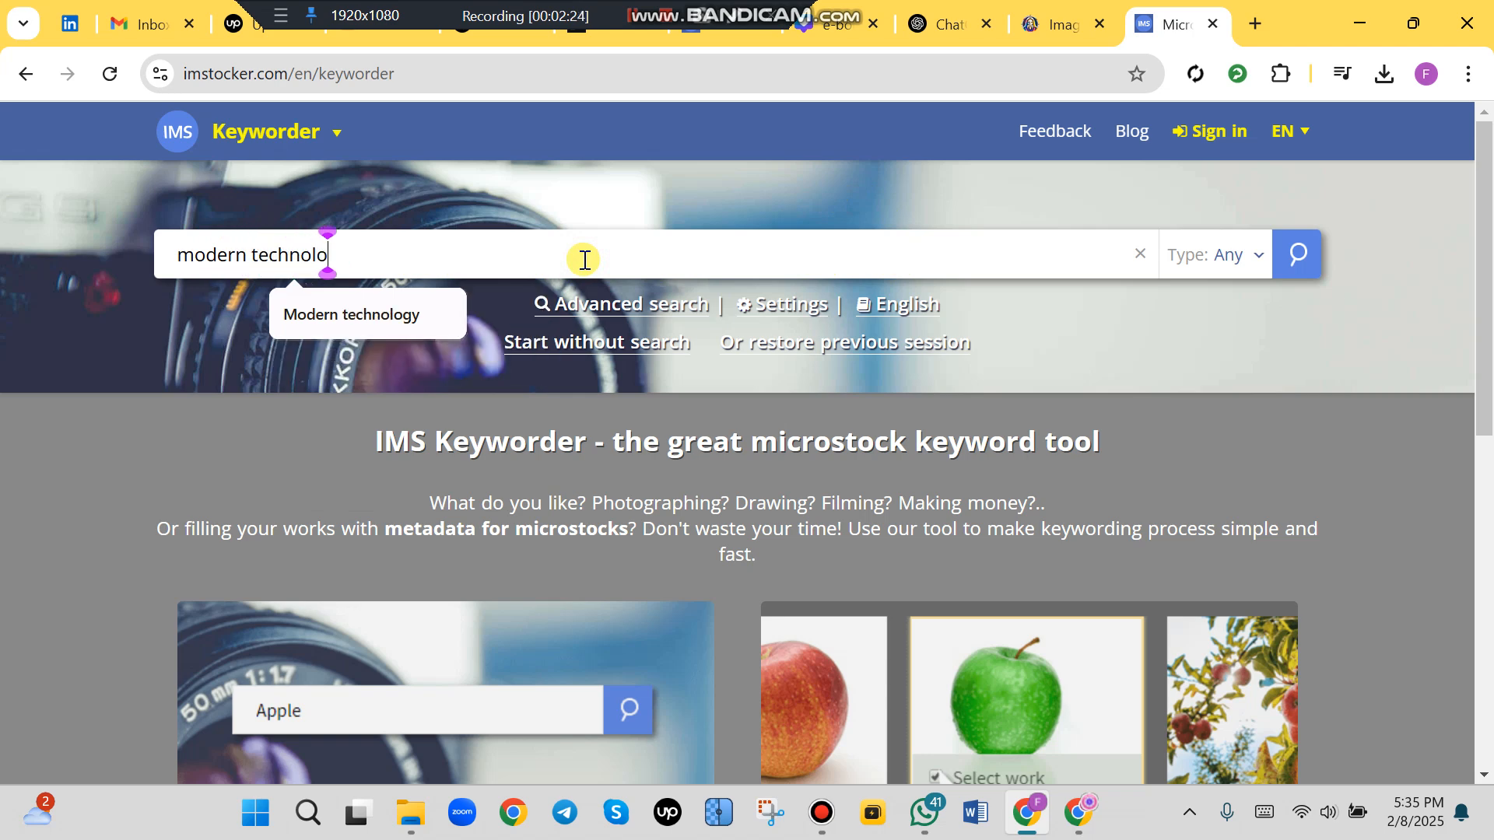
{"action": "type", "text": "gy "}
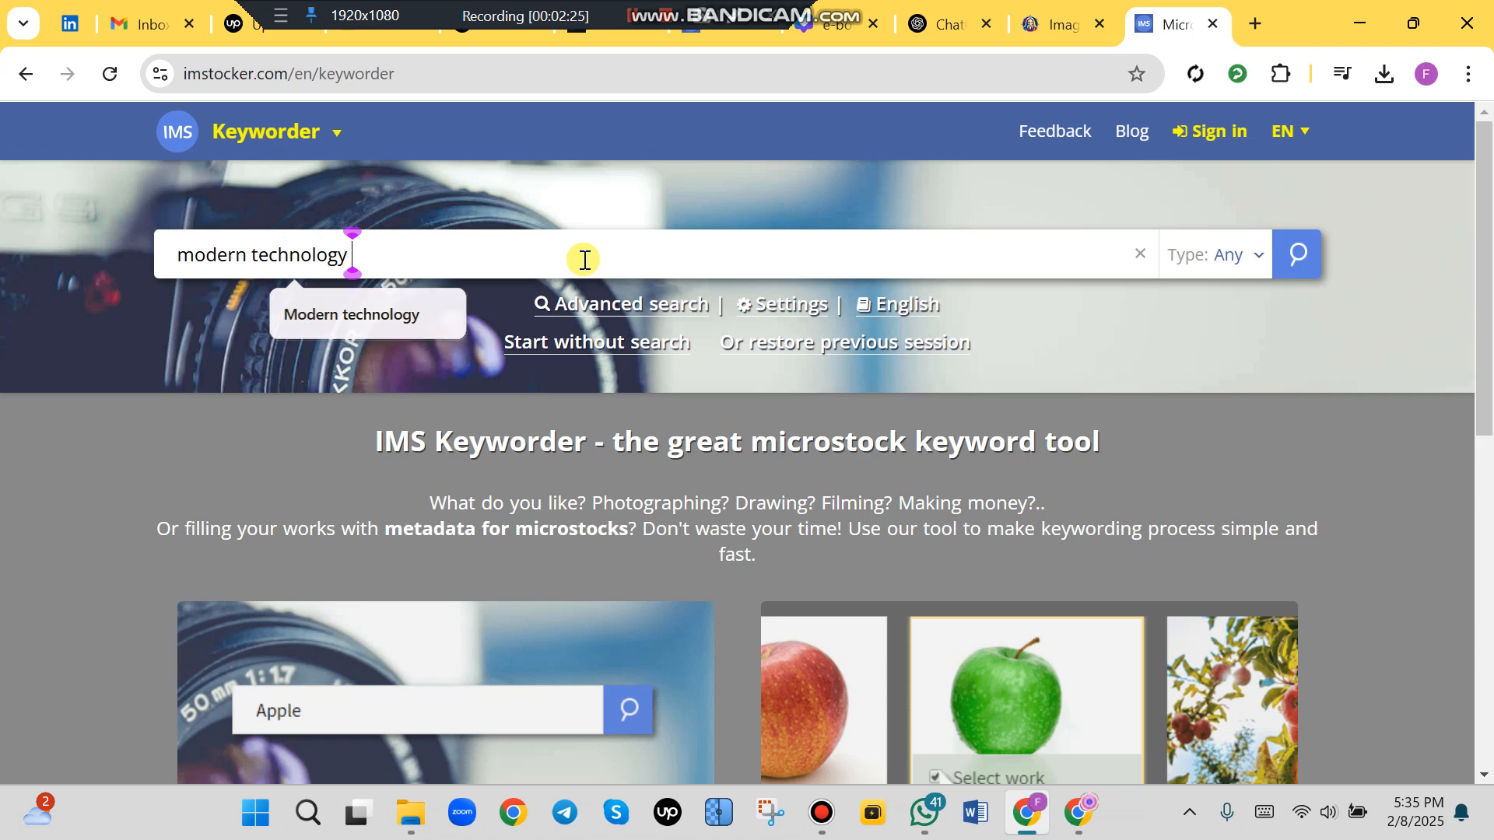
{"action": "type", "text": "& science"}
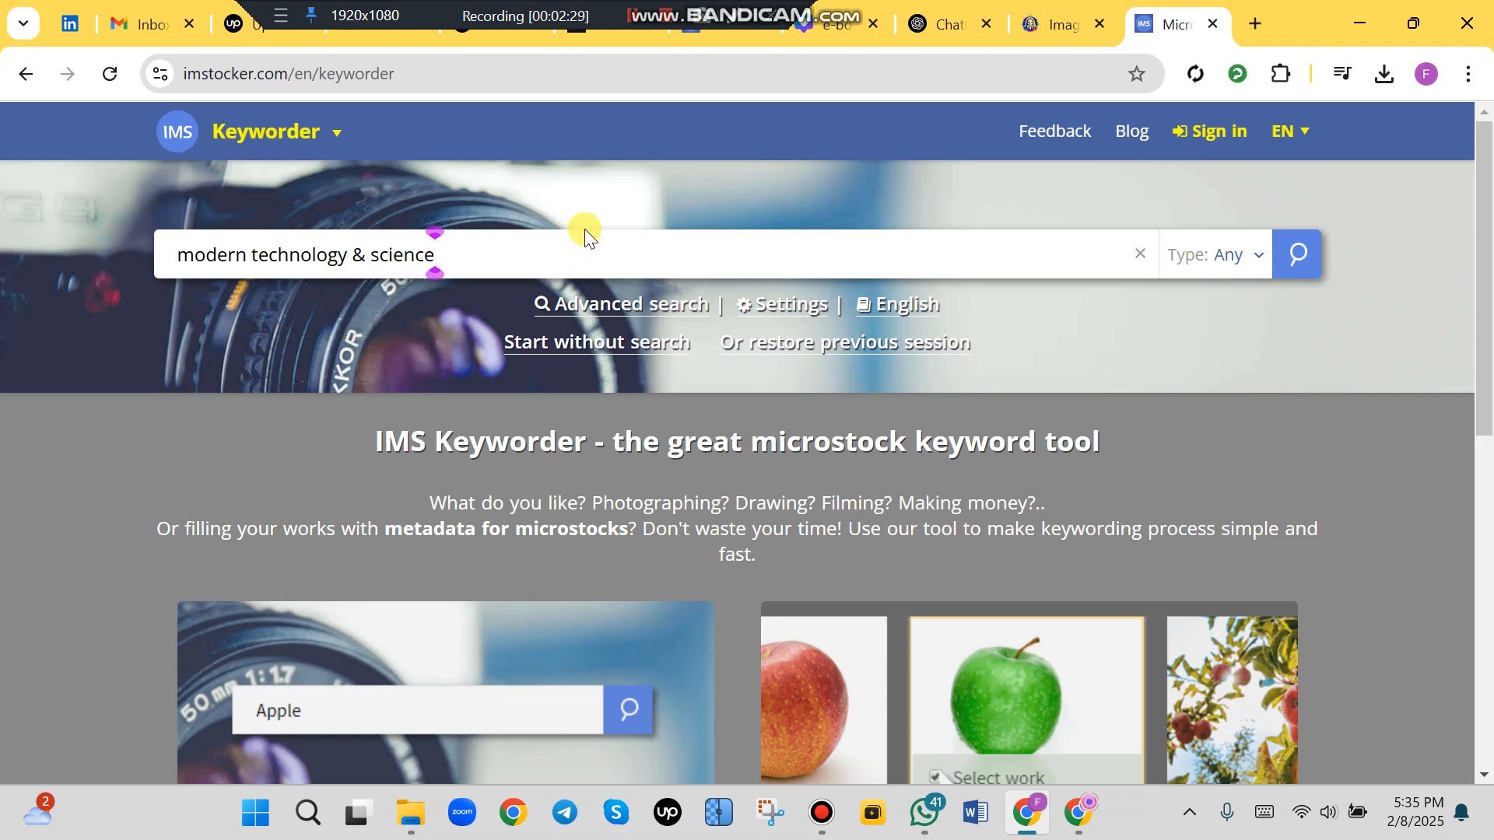
{"action": "left_click", "coordinate": [1299, 257]}
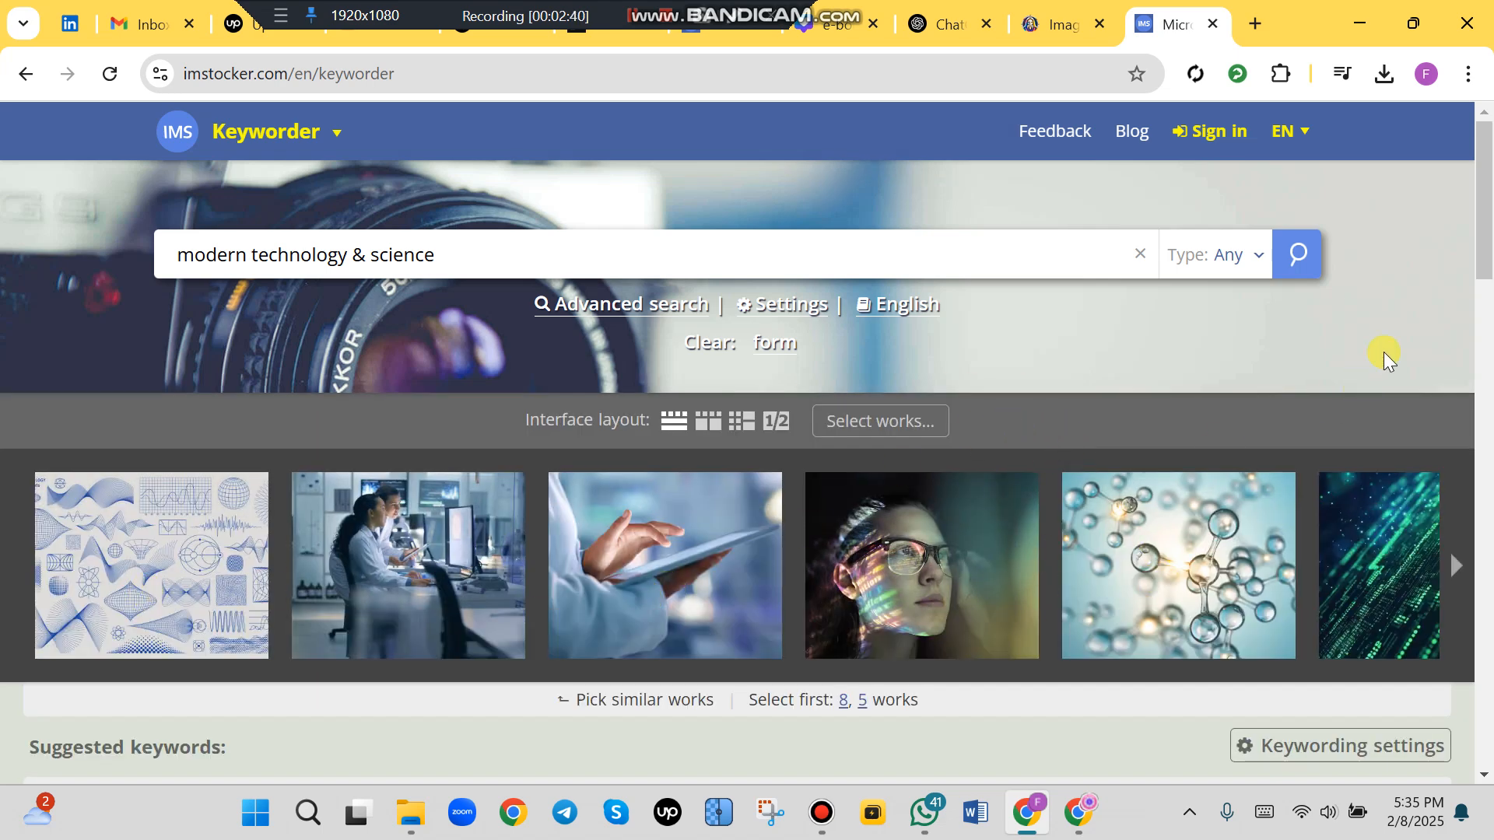
- Browse through the found works and preview the image of the engineer with the operating theatre light
{"action": "scroll", "coordinate": [1489, 221], "scroll_direction": "down", "scroll_amount": 2}
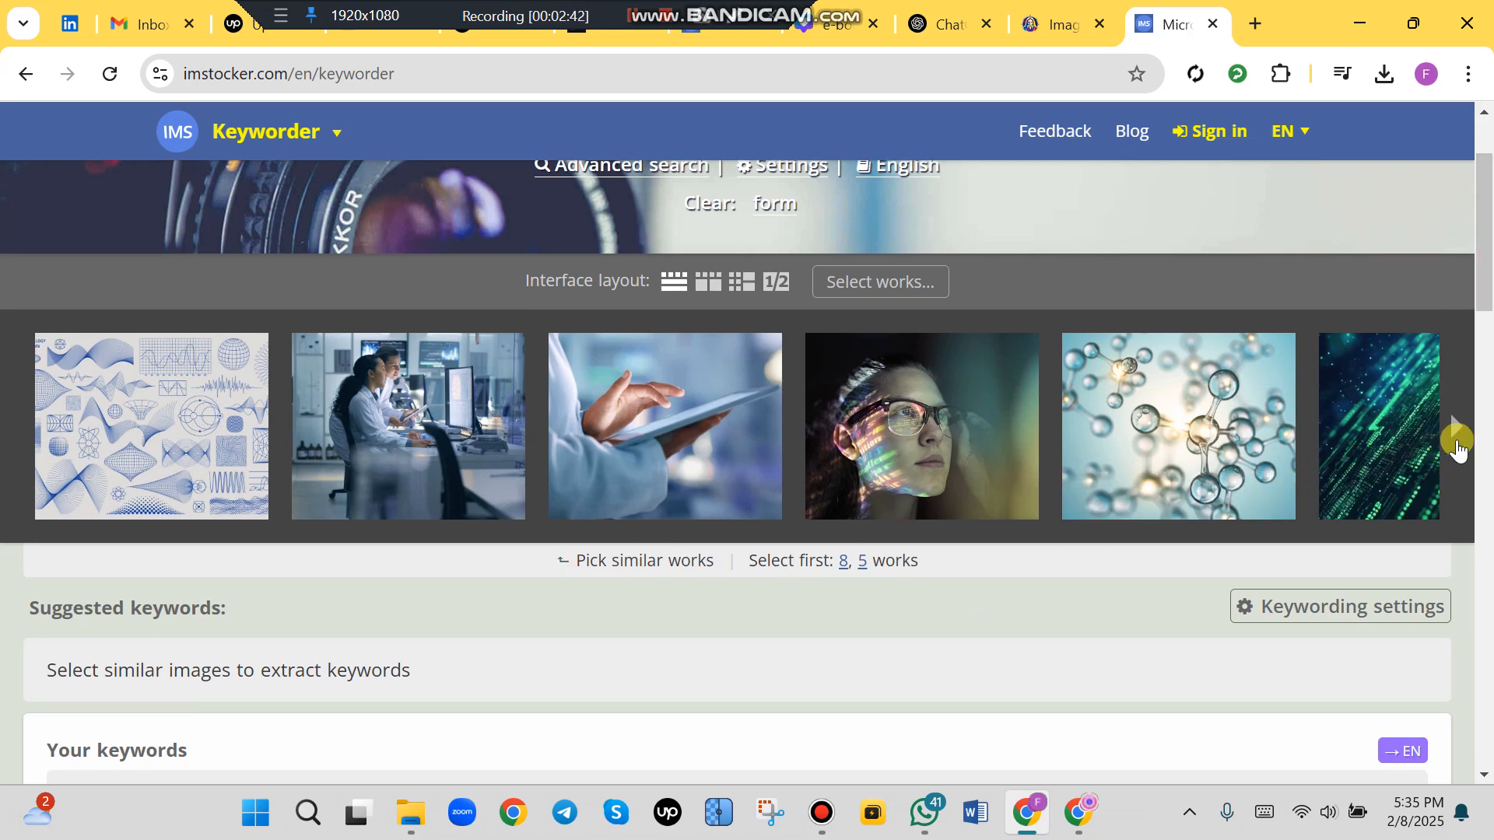
{"action": "left_click", "coordinate": [1459, 432]}
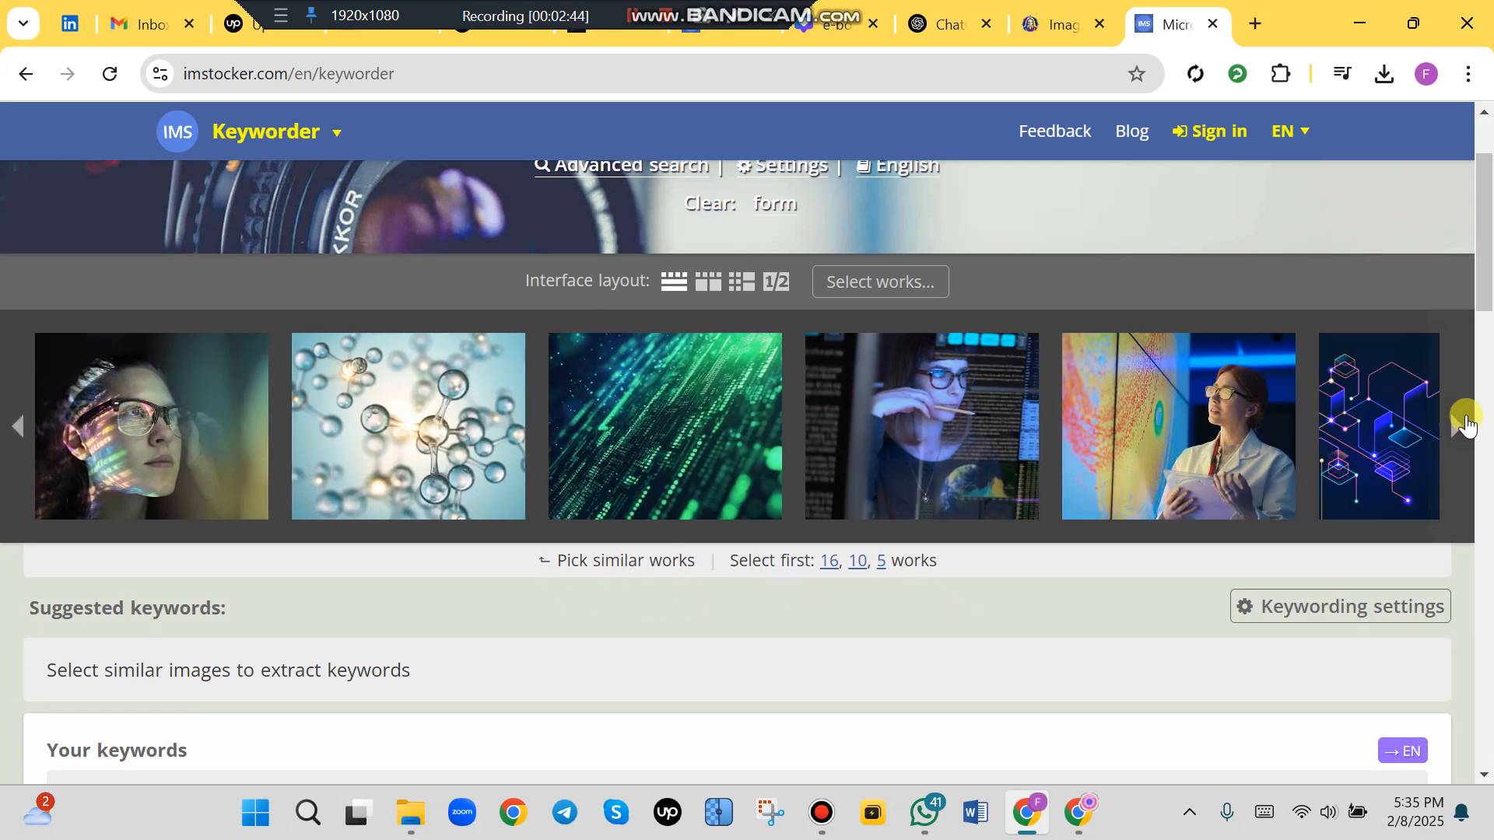
{"action": "left_click", "coordinate": [1460, 427]}
{"action": "left_click", "coordinate": [1460, 427]}
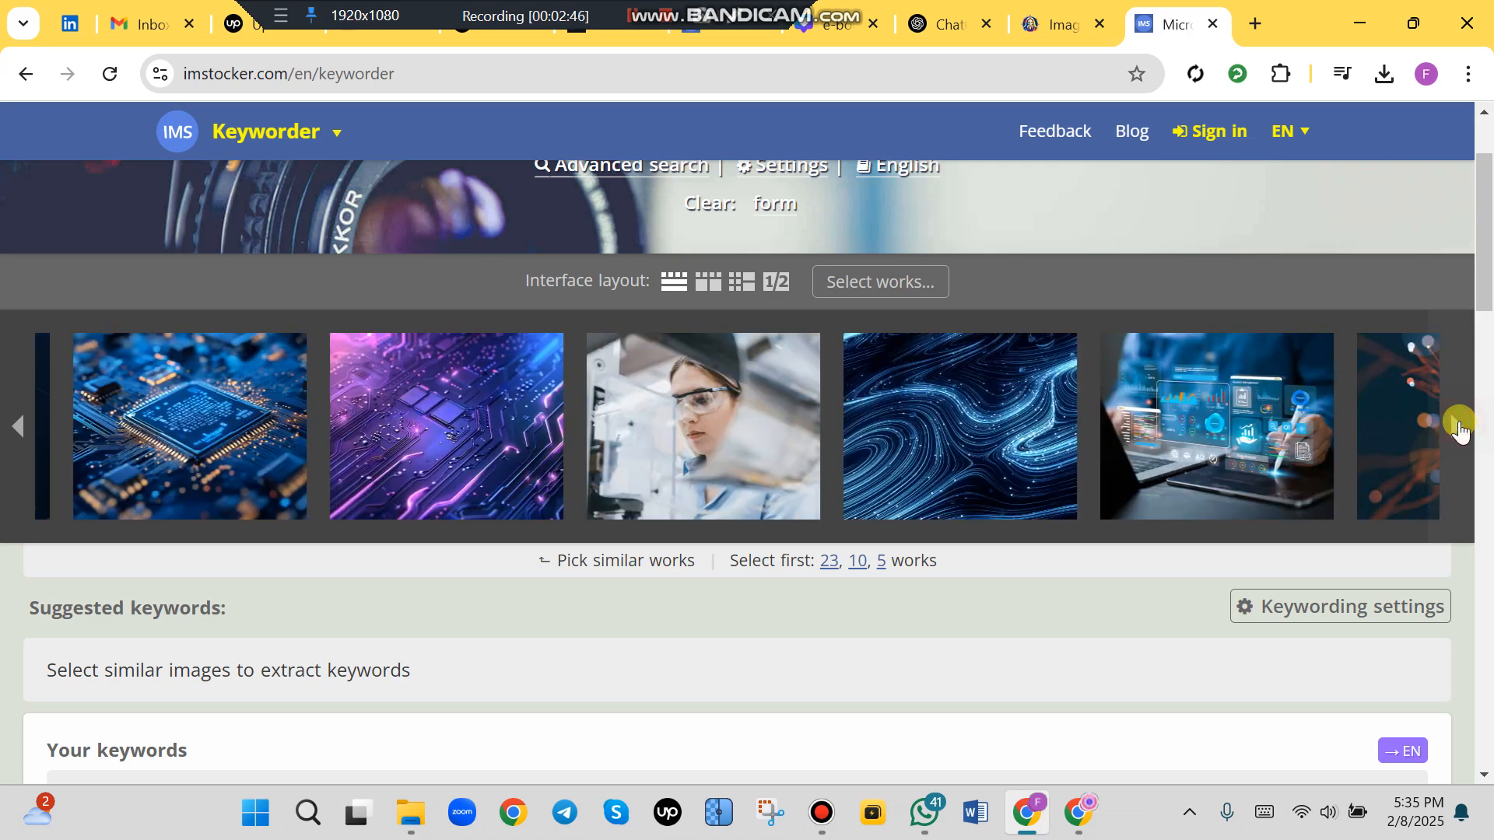
{"action": "left_click", "coordinate": [1458, 427]}
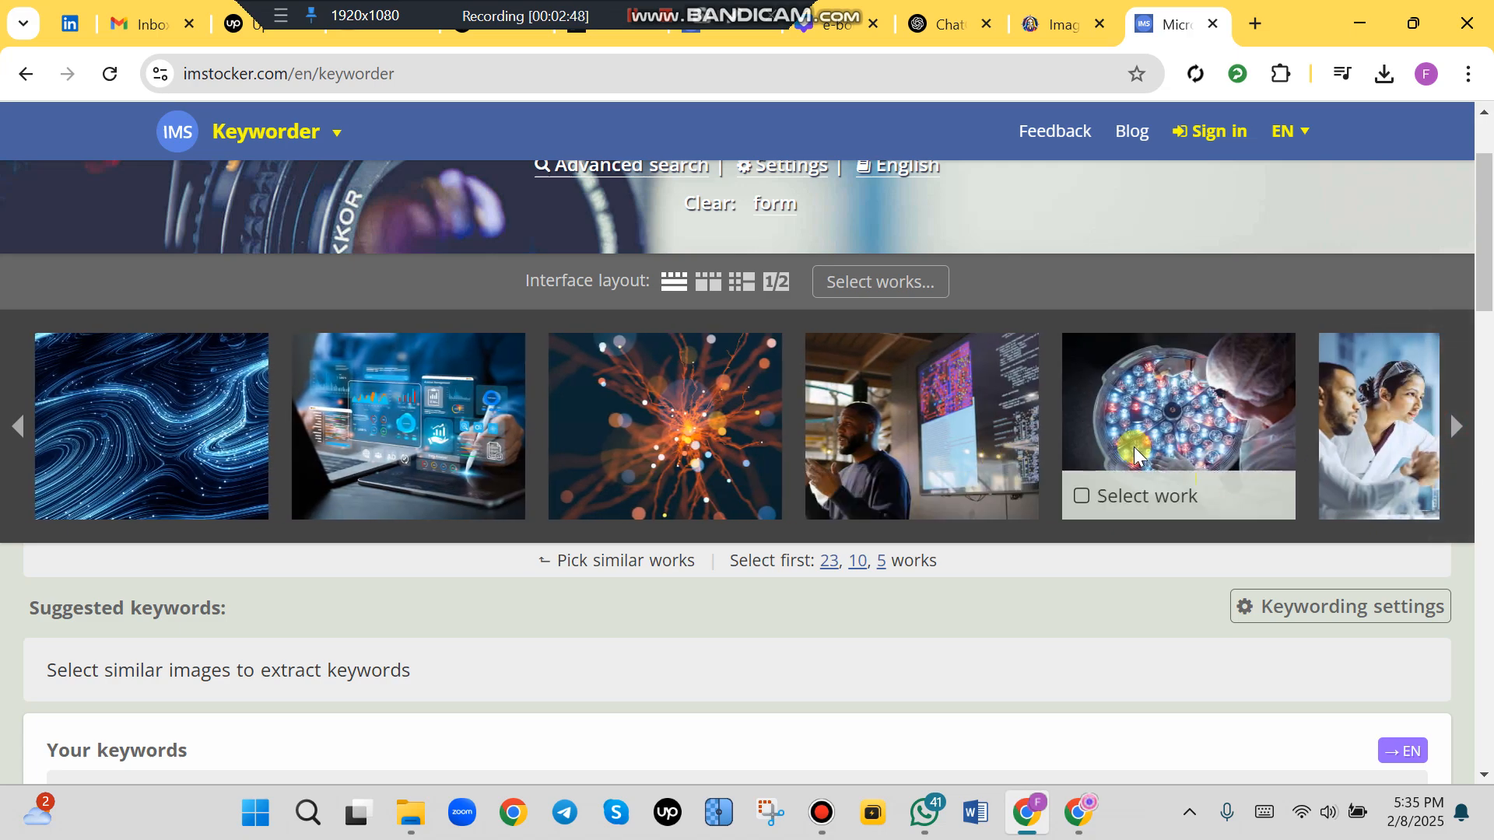
{"action": "left_click", "coordinate": [1233, 446]}
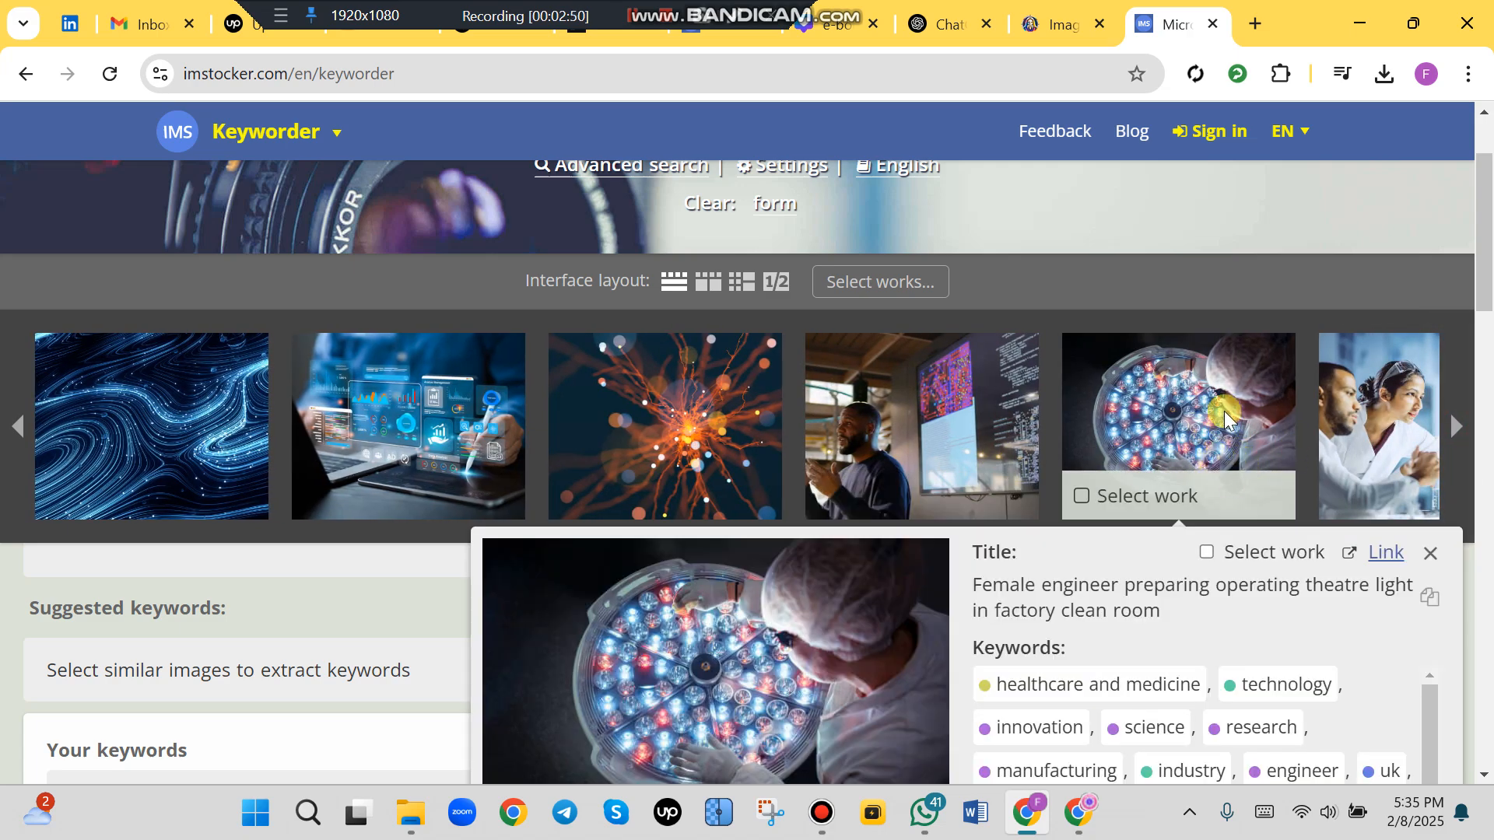
- Open the AAA folder in Downloads in File Explorer and display its modern technology images as thumbnails
{"action": "left_click", "coordinate": [418, 819]}
{"action": "left_click", "coordinate": [105, 340]}
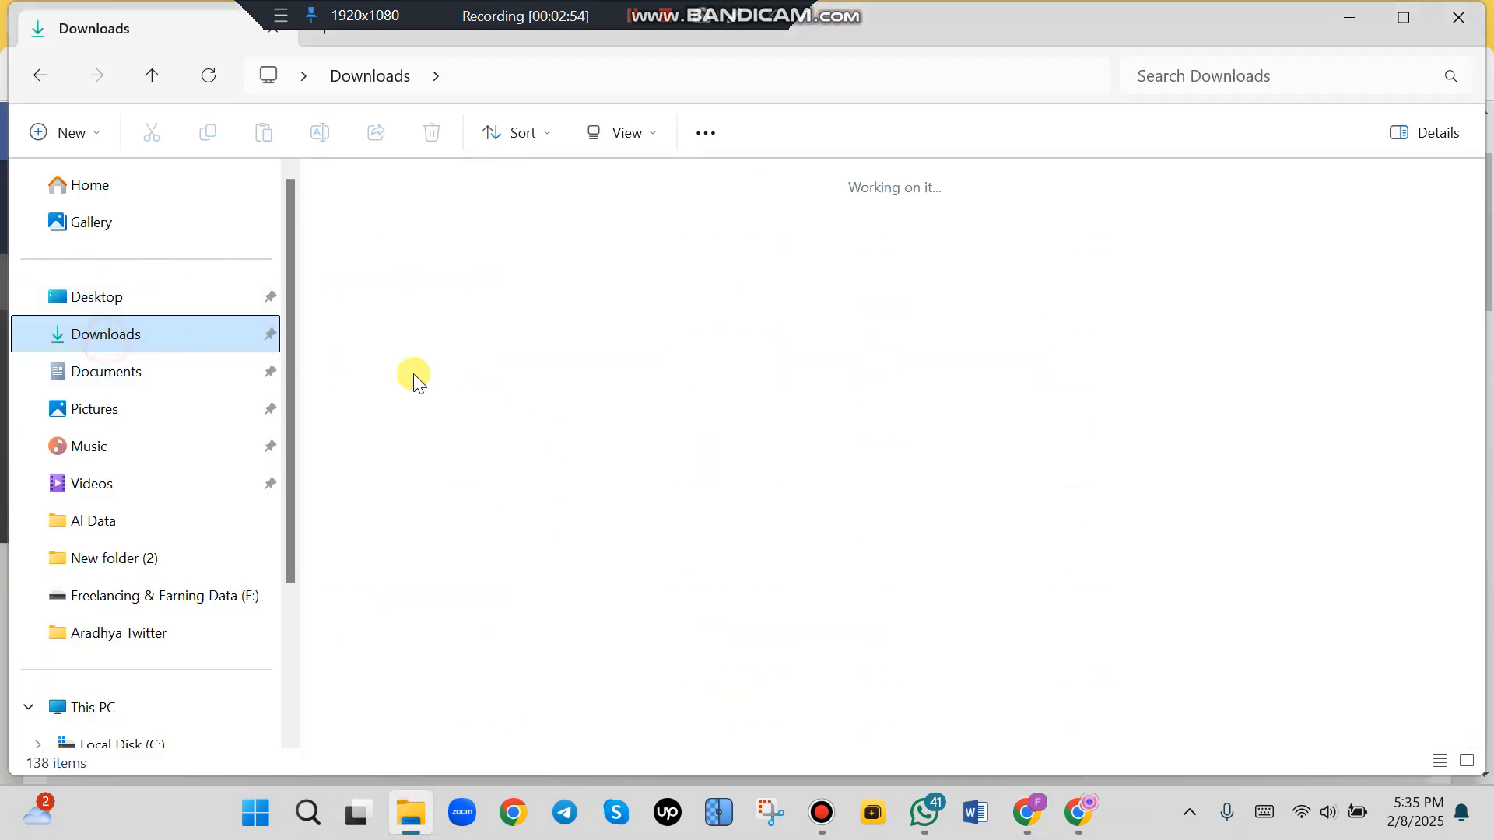
{"action": "left_click", "coordinate": [815, 469]}
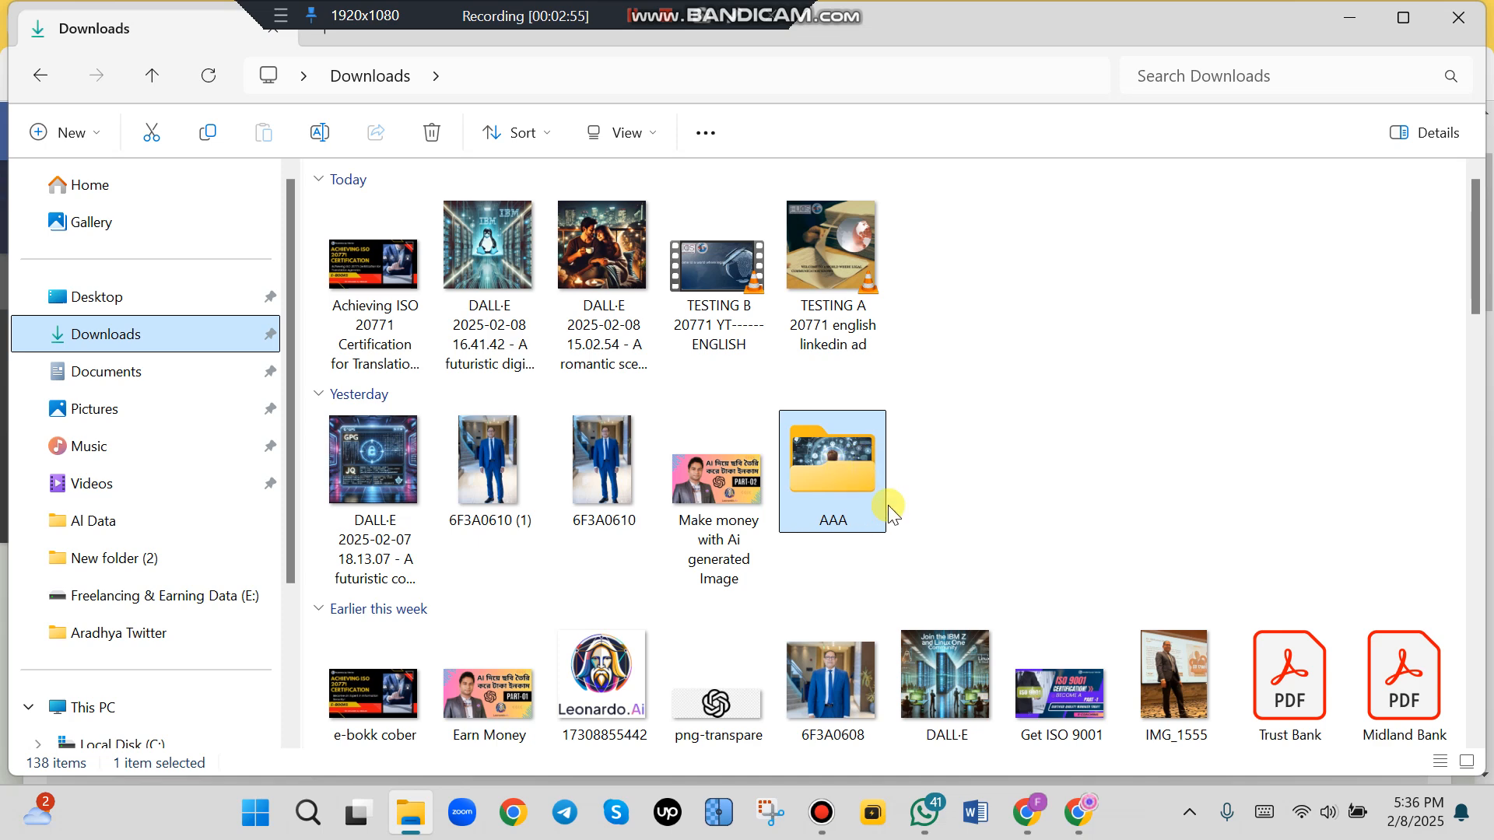
{"action": "double_click", "coordinate": [847, 471]}
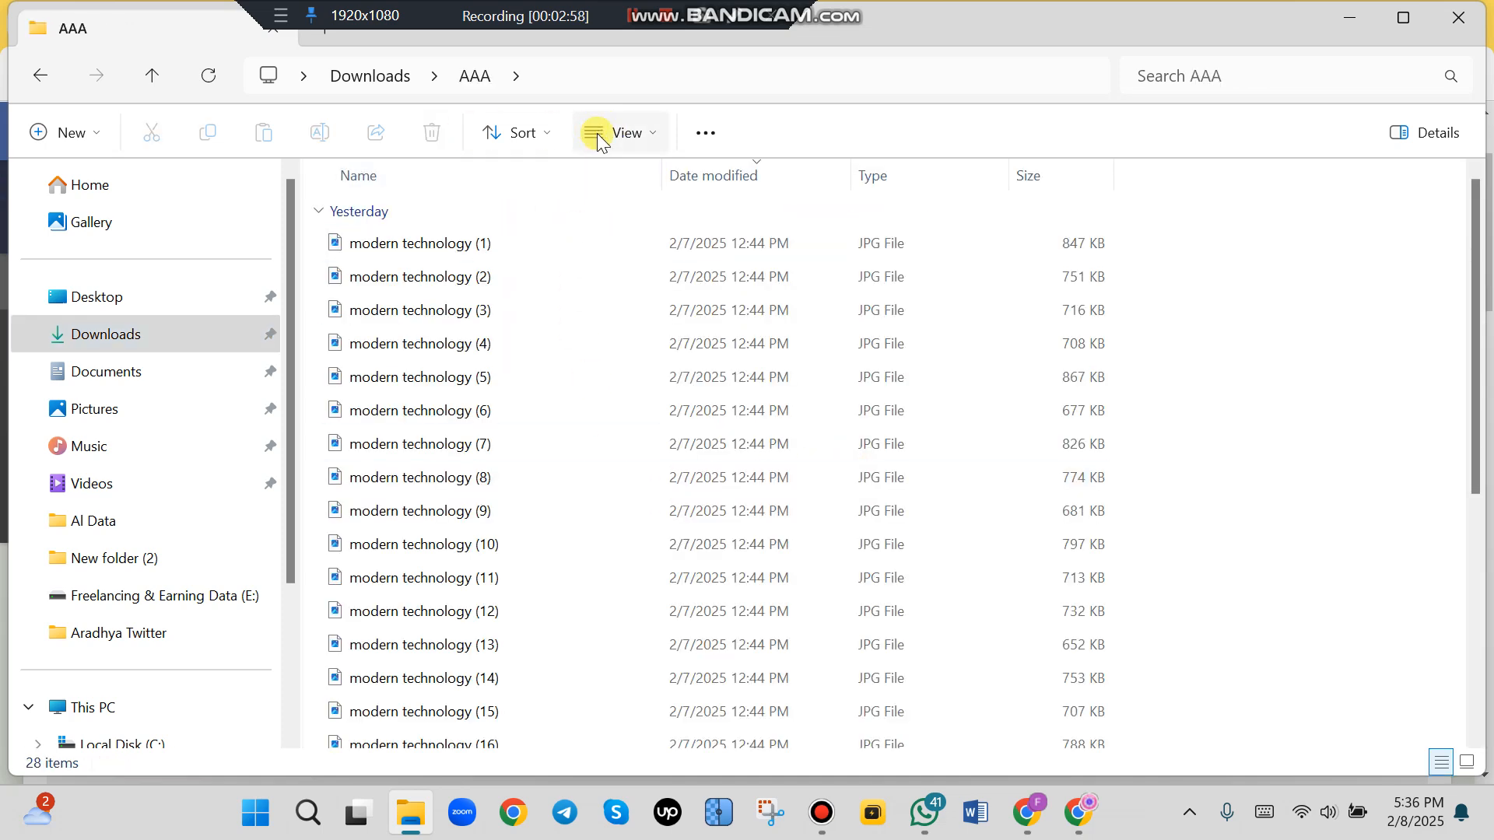
{"action": "left_click", "coordinate": [644, 133]}
{"action": "left_click", "coordinate": [632, 224]}
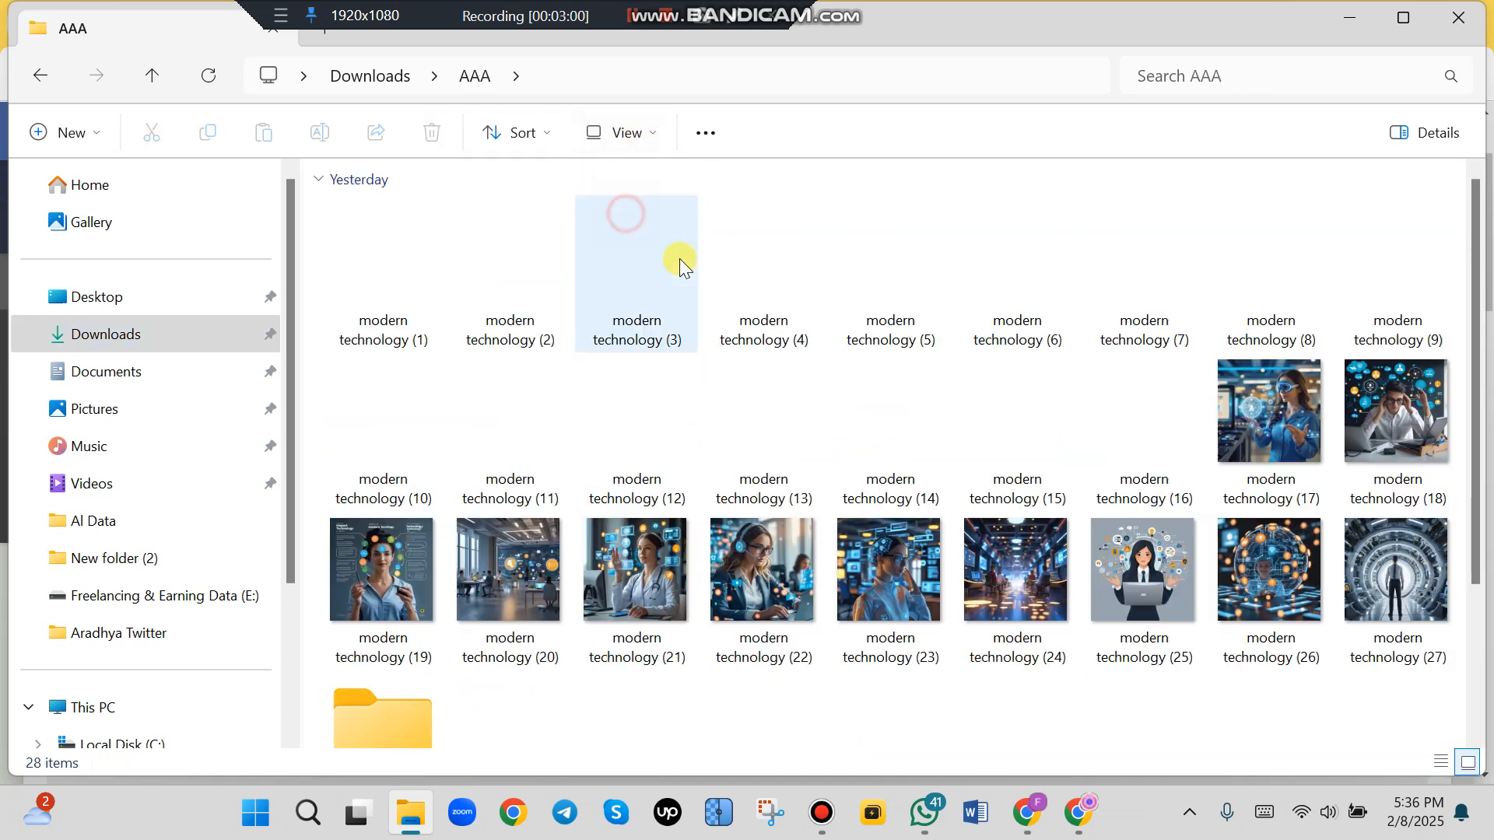
{"action": "scroll", "coordinate": [866, 430], "scroll_direction": "down", "scroll_amount": 1}
{"action": "scroll", "coordinate": [864, 430], "scroll_direction": "up", "scroll_amount": 1}
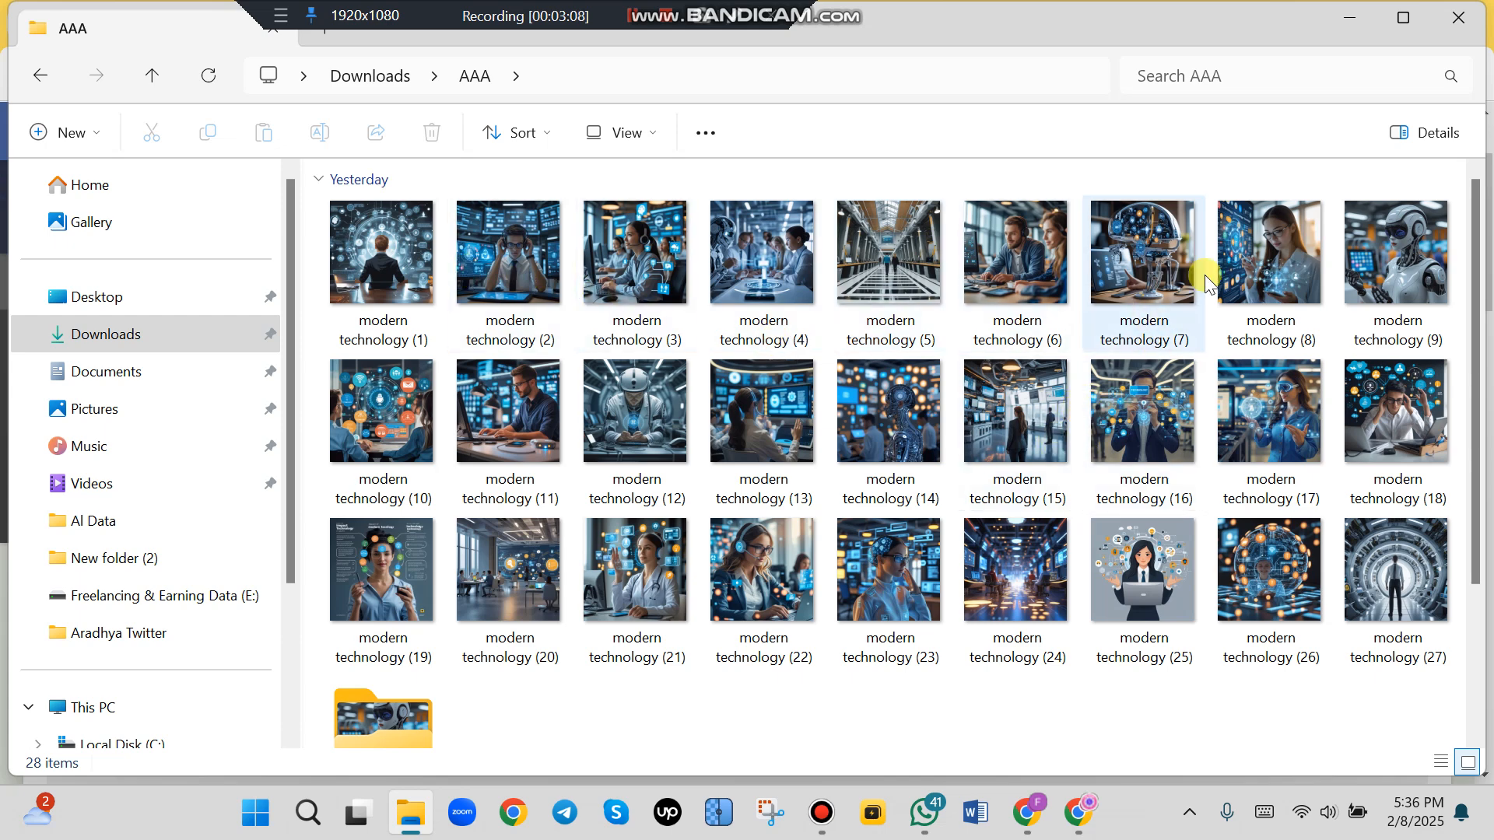
- Return to the Keyworder results in the browser and select the purple circuit board and geometric tech line pattern works
{"action": "left_click", "coordinate": [1073, 813]}
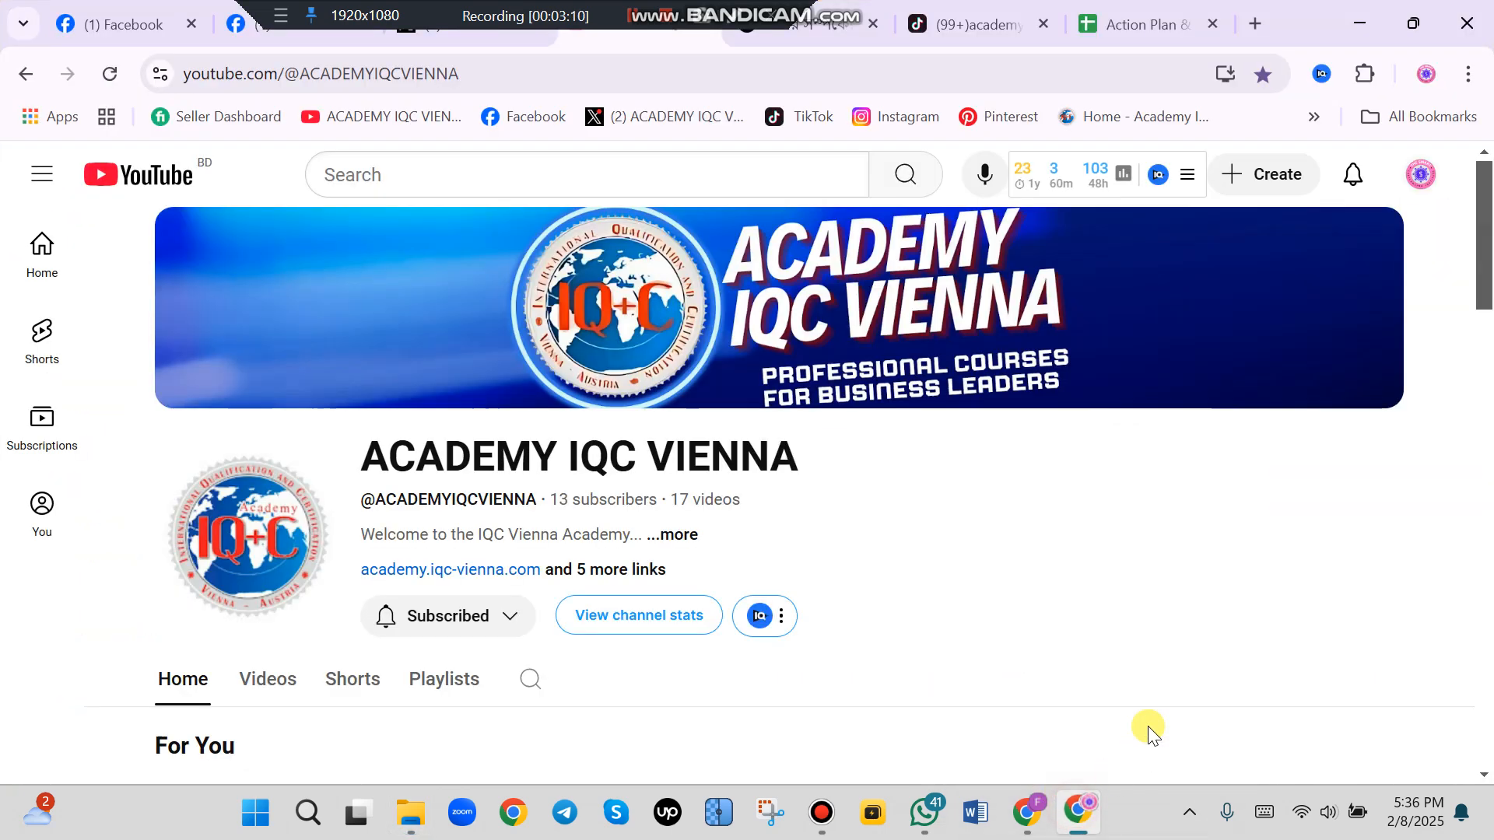
{"action": "left_click", "coordinate": [1026, 823]}
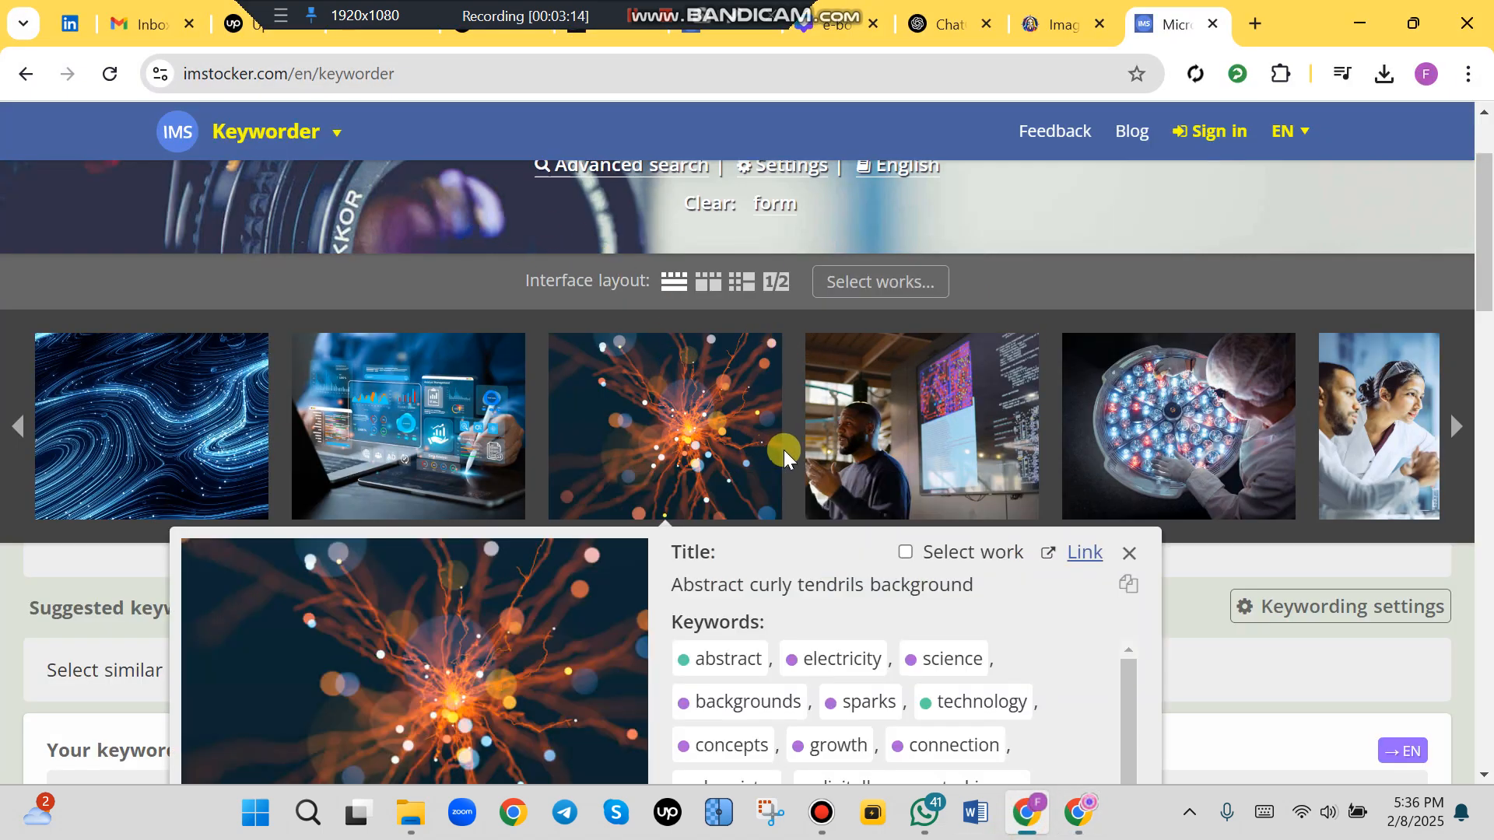
{"action": "scroll", "coordinate": [551, 401], "scroll_direction": "up", "scroll_amount": 2}
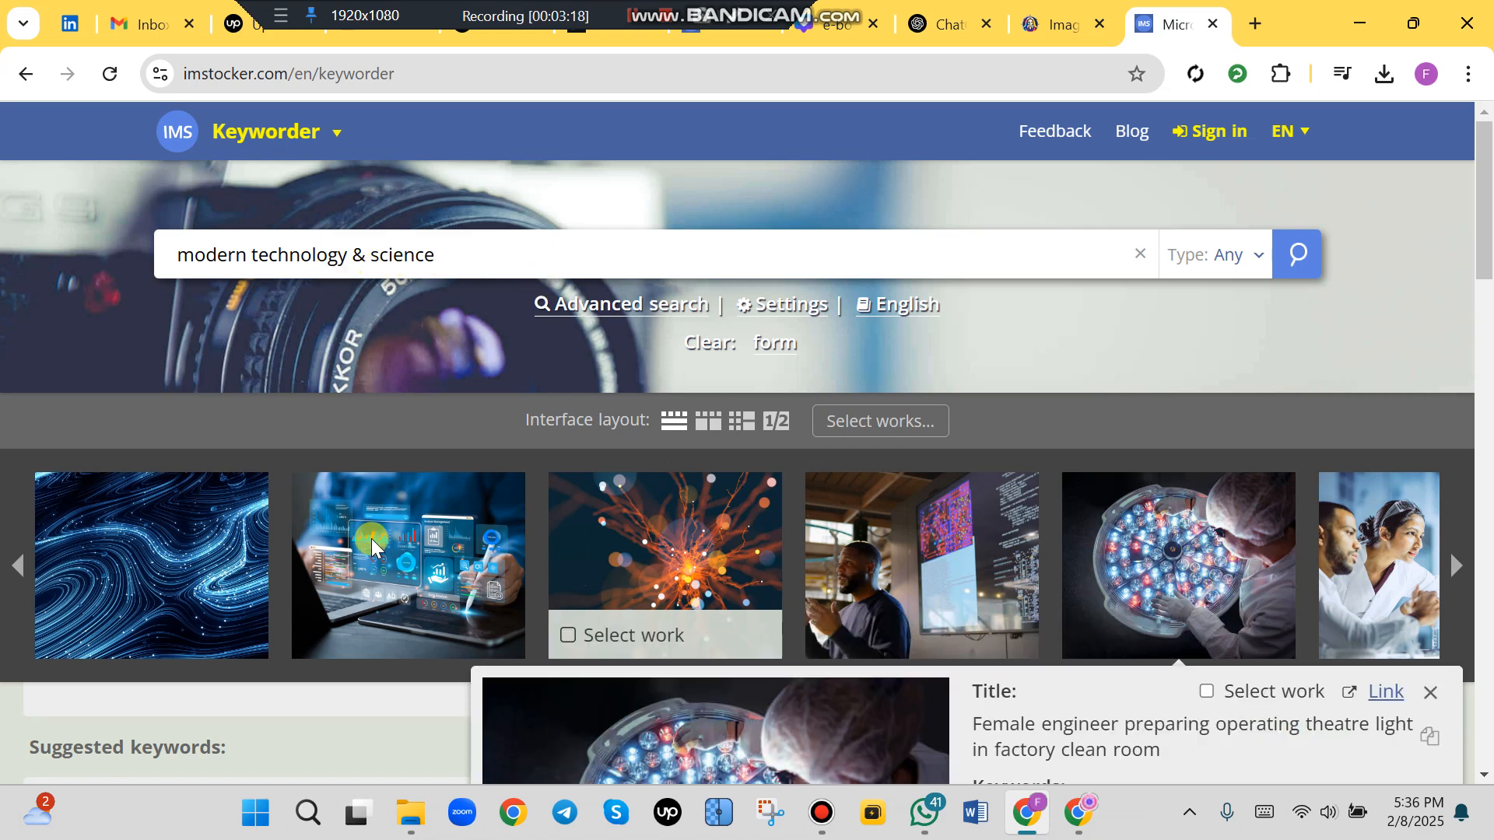
{"action": "mouse_move", "coordinate": [393, 551]}
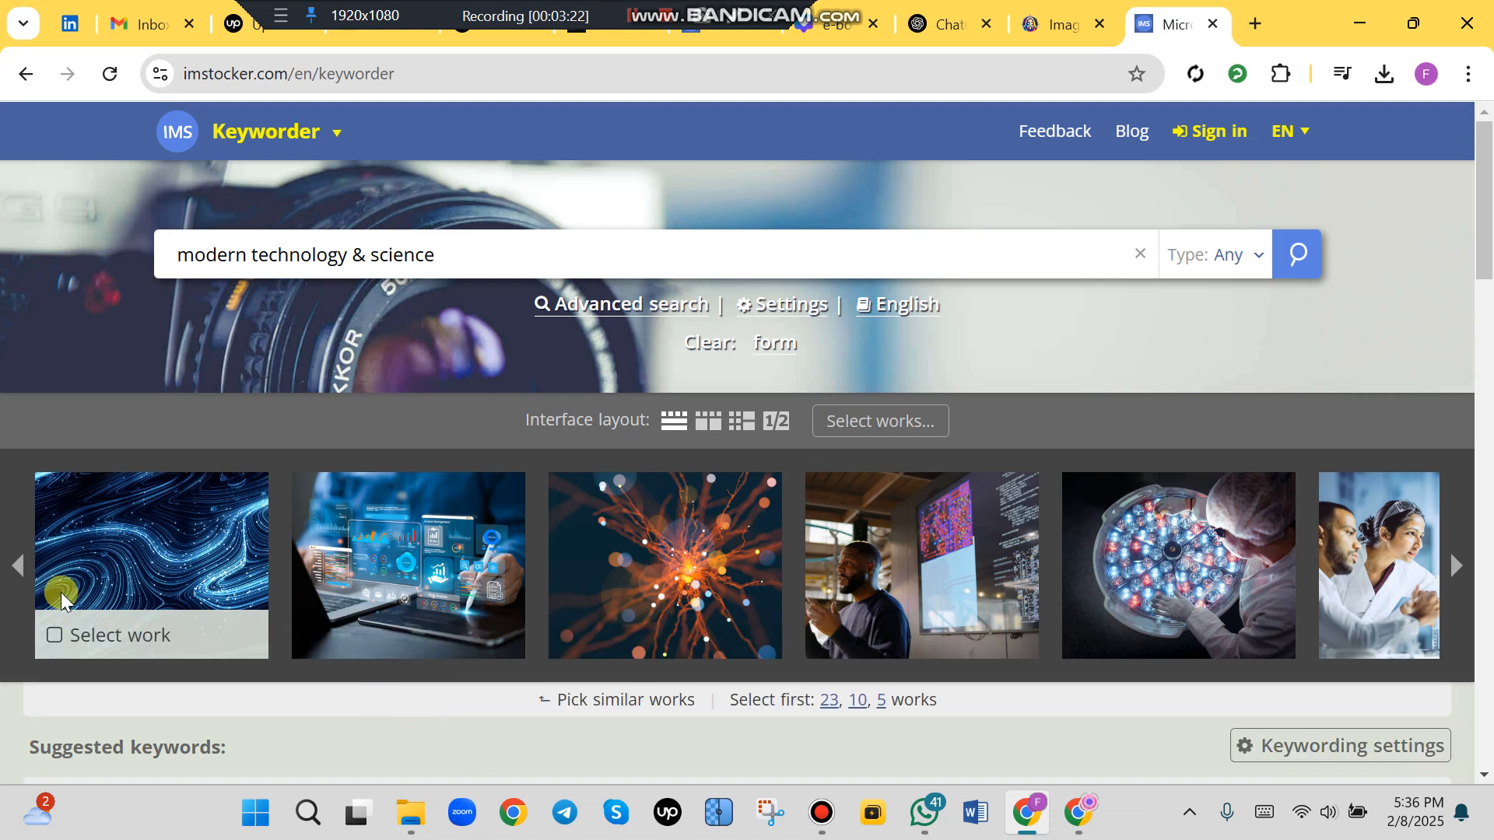
{"action": "left_click", "coordinate": [17, 566]}
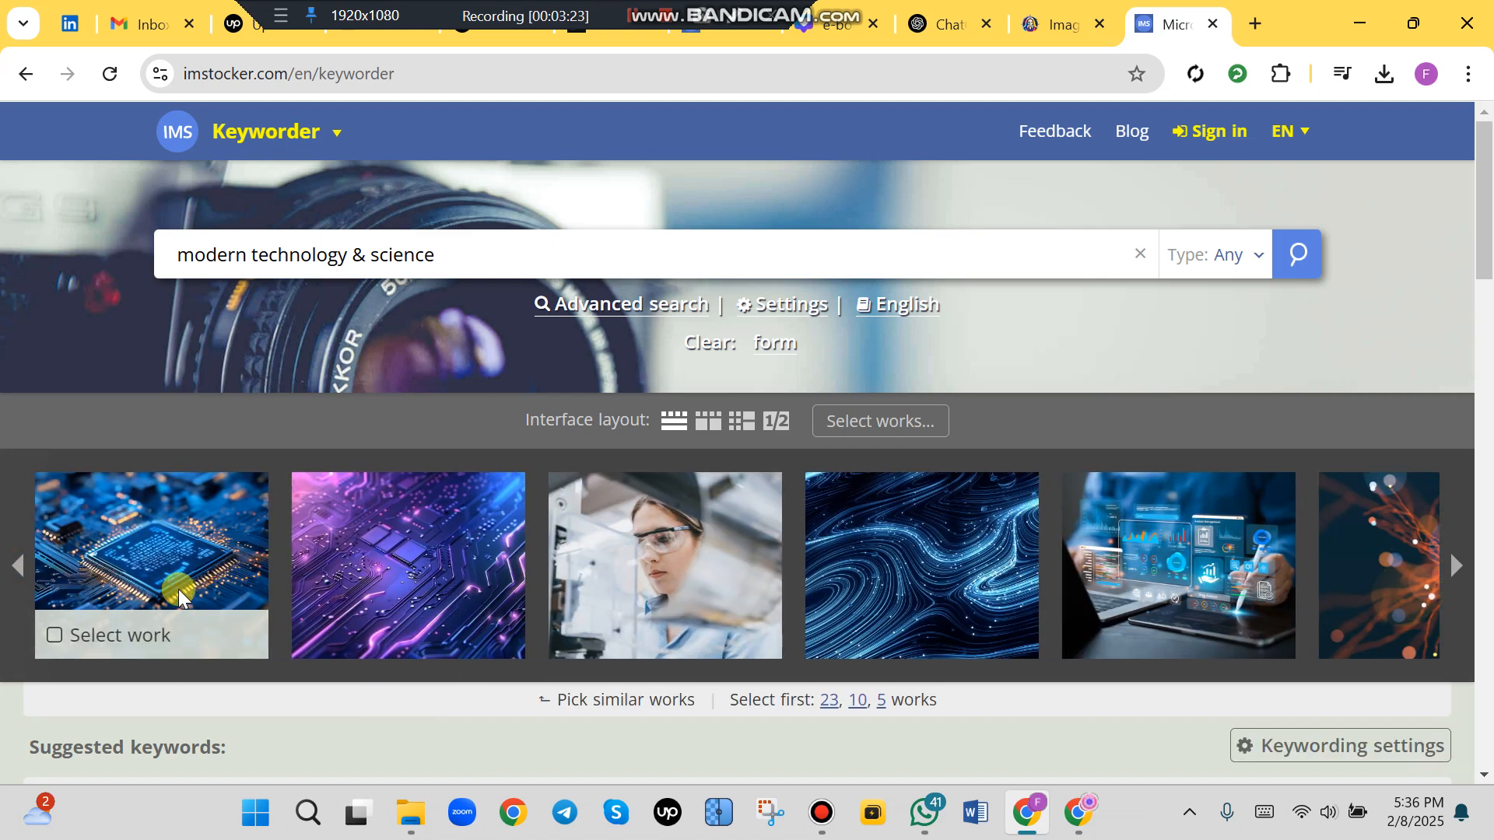
{"action": "left_click", "coordinate": [15, 568]}
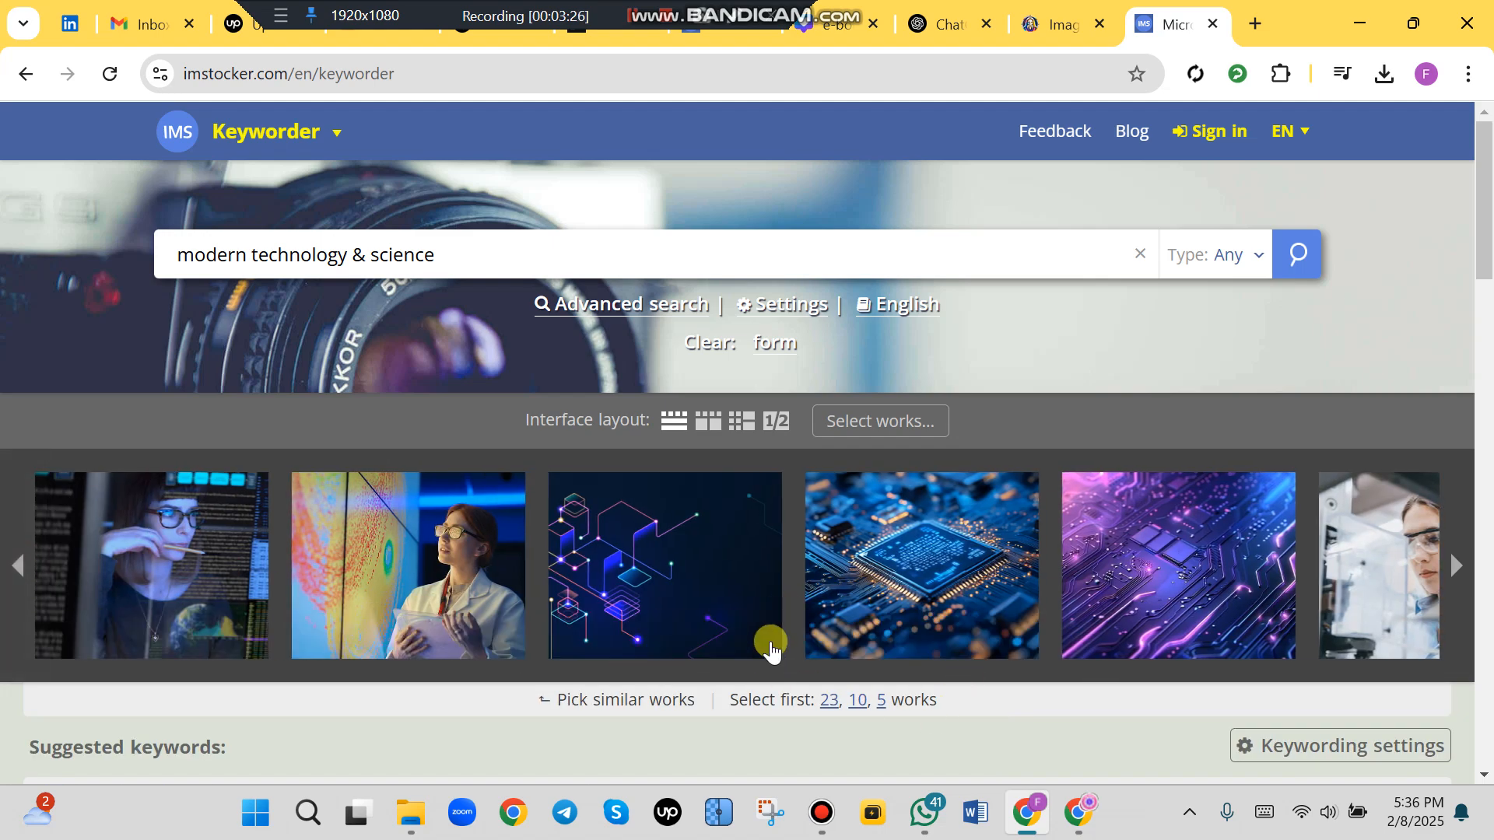
{"action": "left_click", "coordinate": [1111, 564]}
{"action": "left_click", "coordinate": [764, 557]}
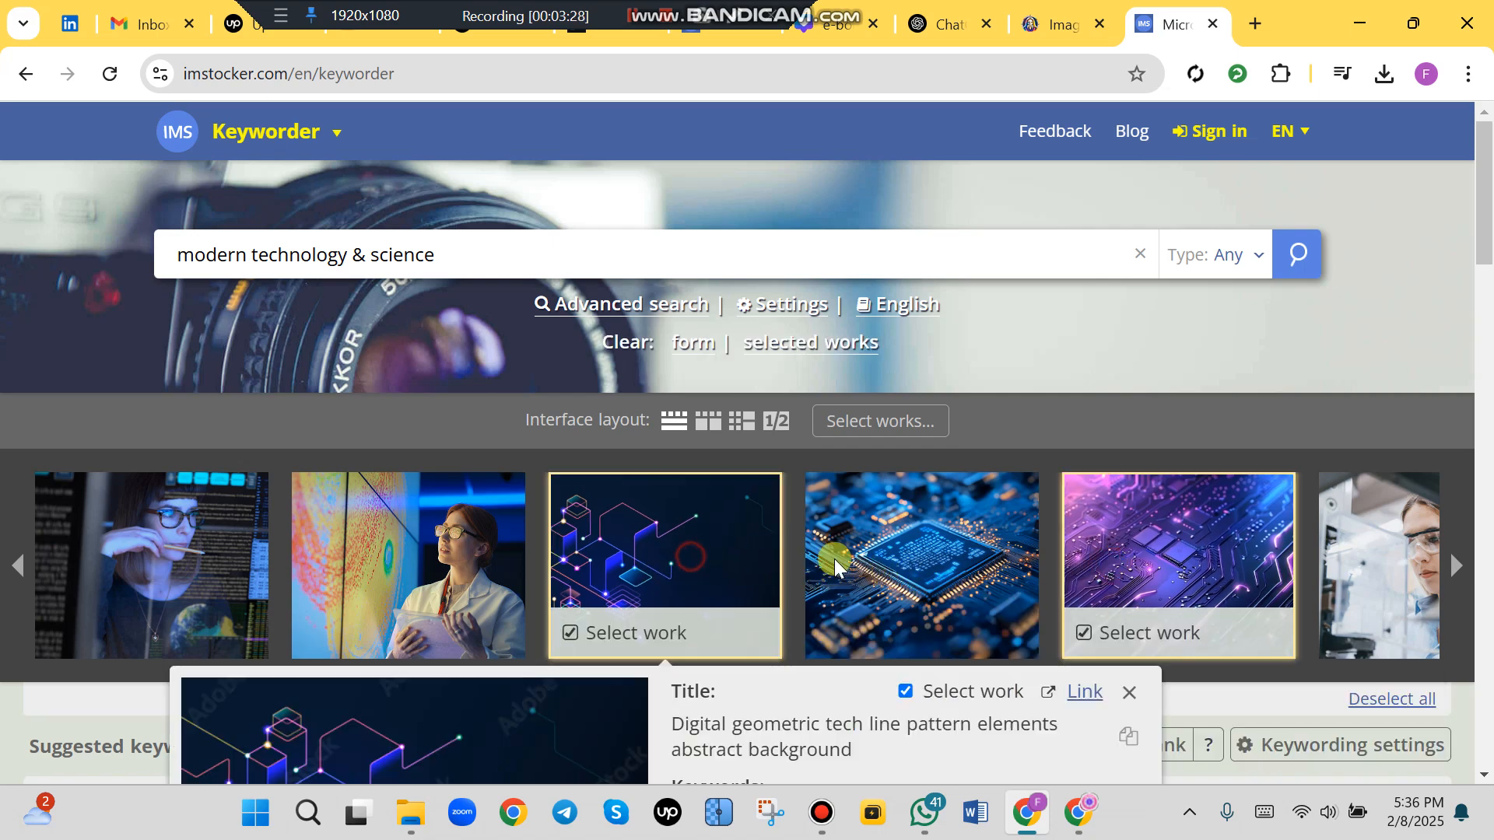
- Add three more works to the selection, including the man facing a code screen and the operating theatre light
{"action": "left_click", "coordinate": [1226, 553]}
{"action": "left_click", "coordinate": [1453, 562]}
{"action": "left_click", "coordinate": [1184, 556]}
{"action": "left_click", "coordinate": [992, 564]}
- Select the glowing dark blue lines, the head silhouette, the scientist at a microscope and the technician in a blue protective suit
{"action": "left_click", "coordinate": [1449, 568]}
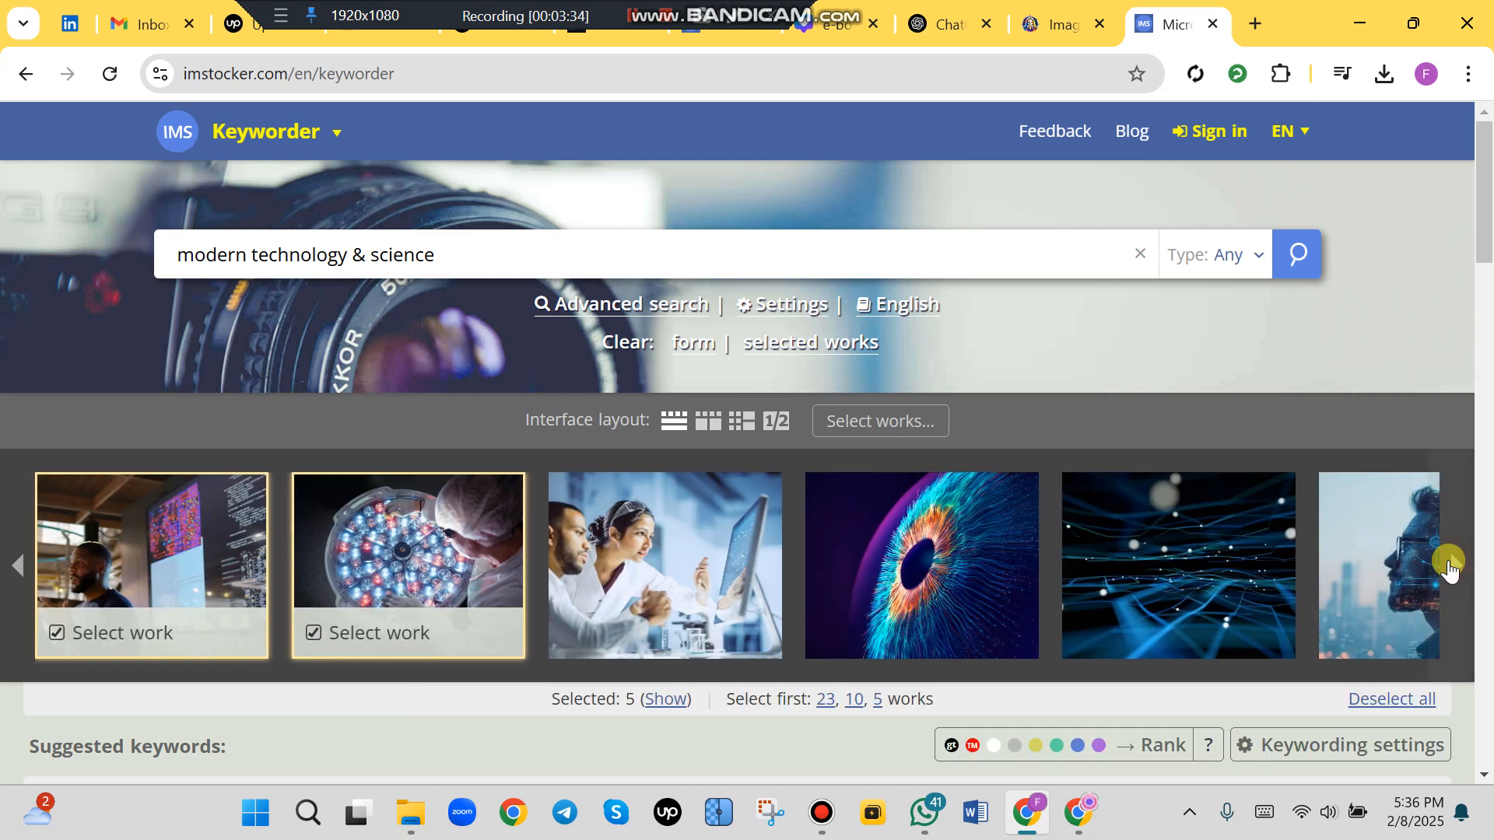
{"action": "left_click", "coordinate": [1181, 555]}
{"action": "left_click", "coordinate": [1434, 559]}
{"action": "left_click", "coordinate": [1449, 551]}
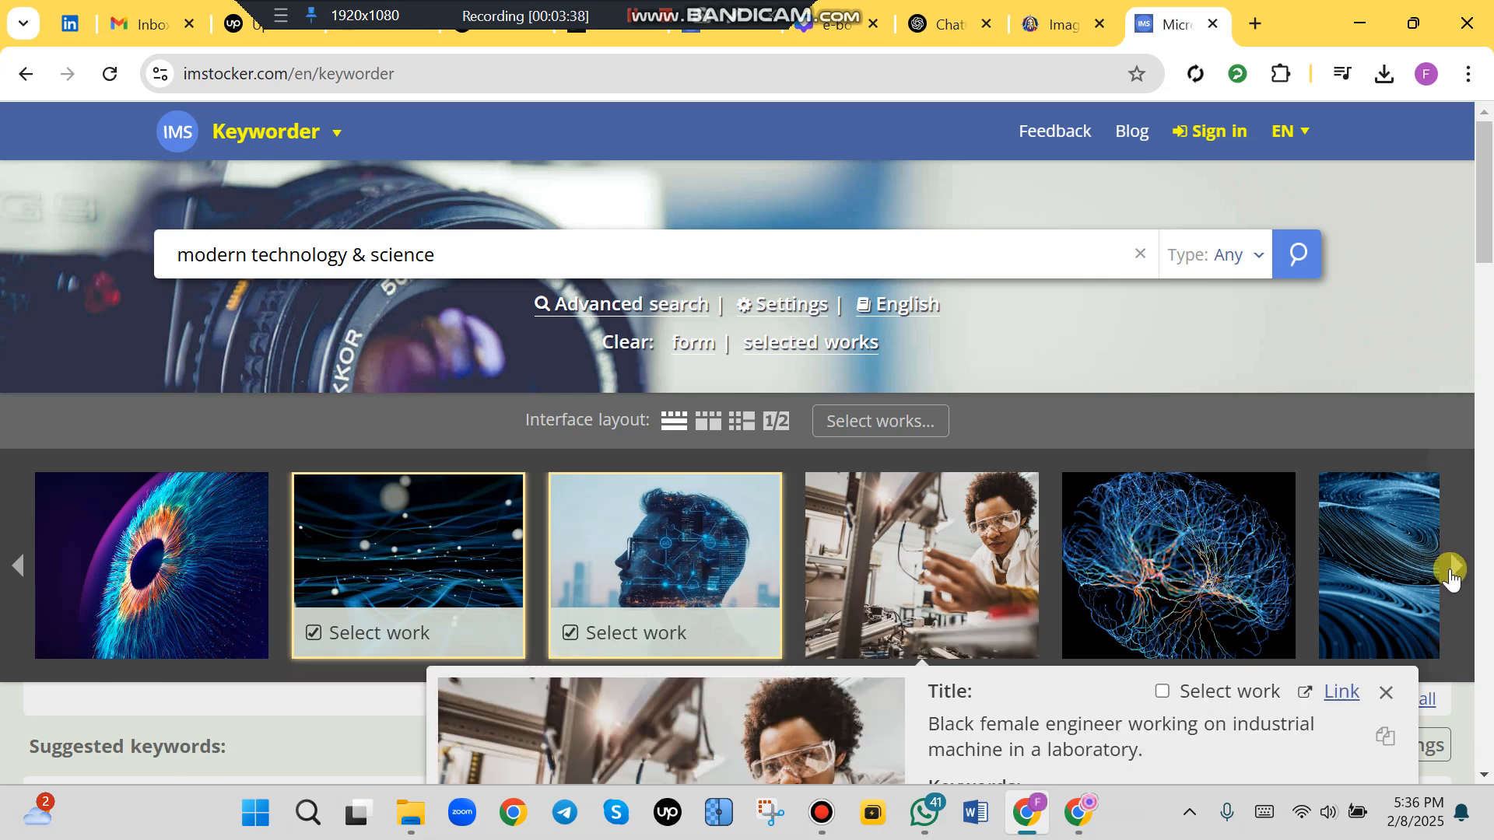
{"action": "left_click", "coordinate": [1452, 566]}
{"action": "left_click", "coordinate": [1233, 558]}
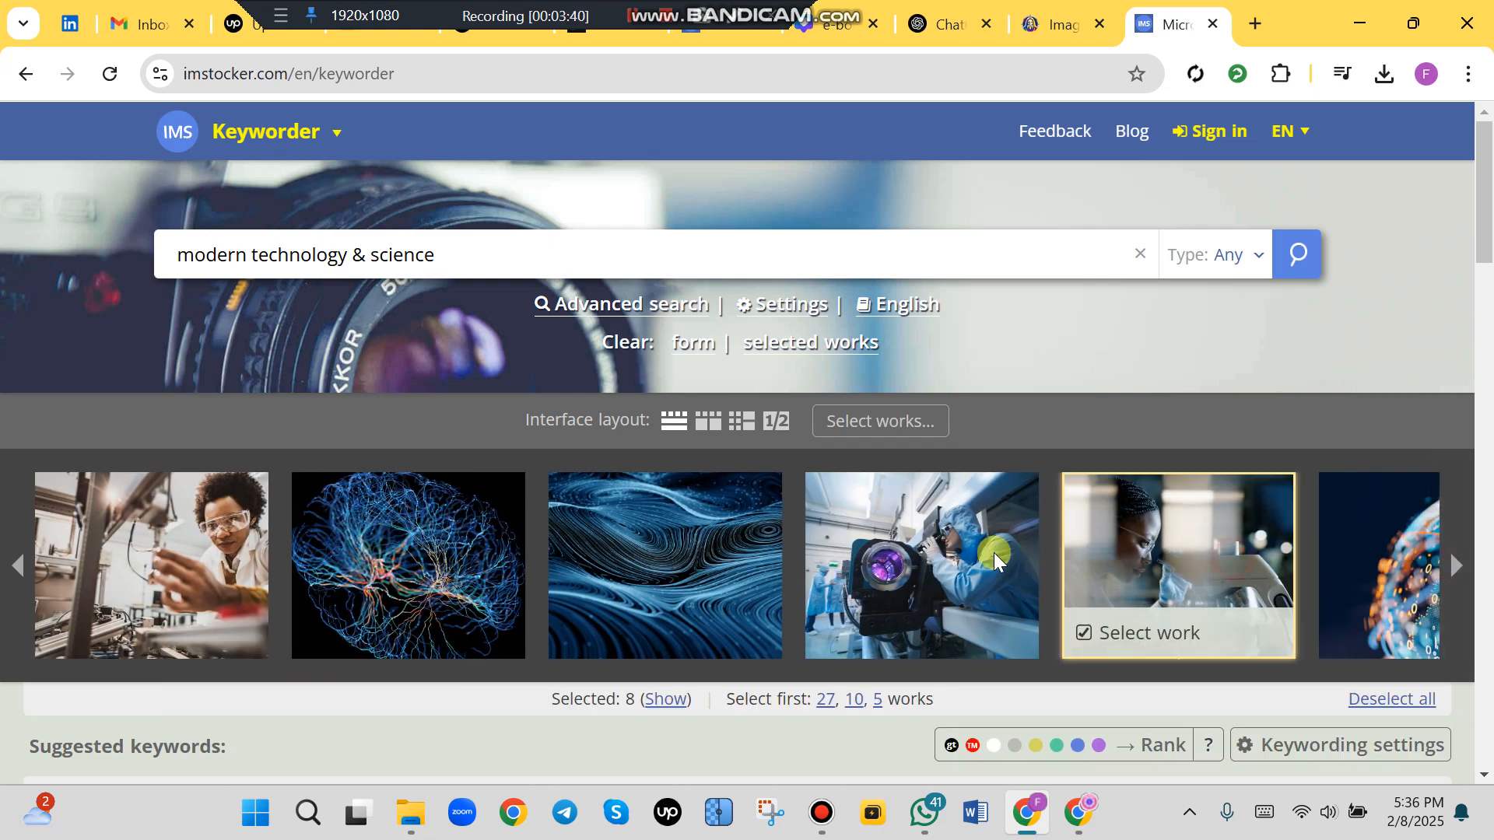
{"action": "left_click", "coordinate": [937, 544]}
- Add the global connection sphere and the orange-blue circuit board work beside it to the selected works
{"action": "left_click", "coordinate": [1461, 574]}
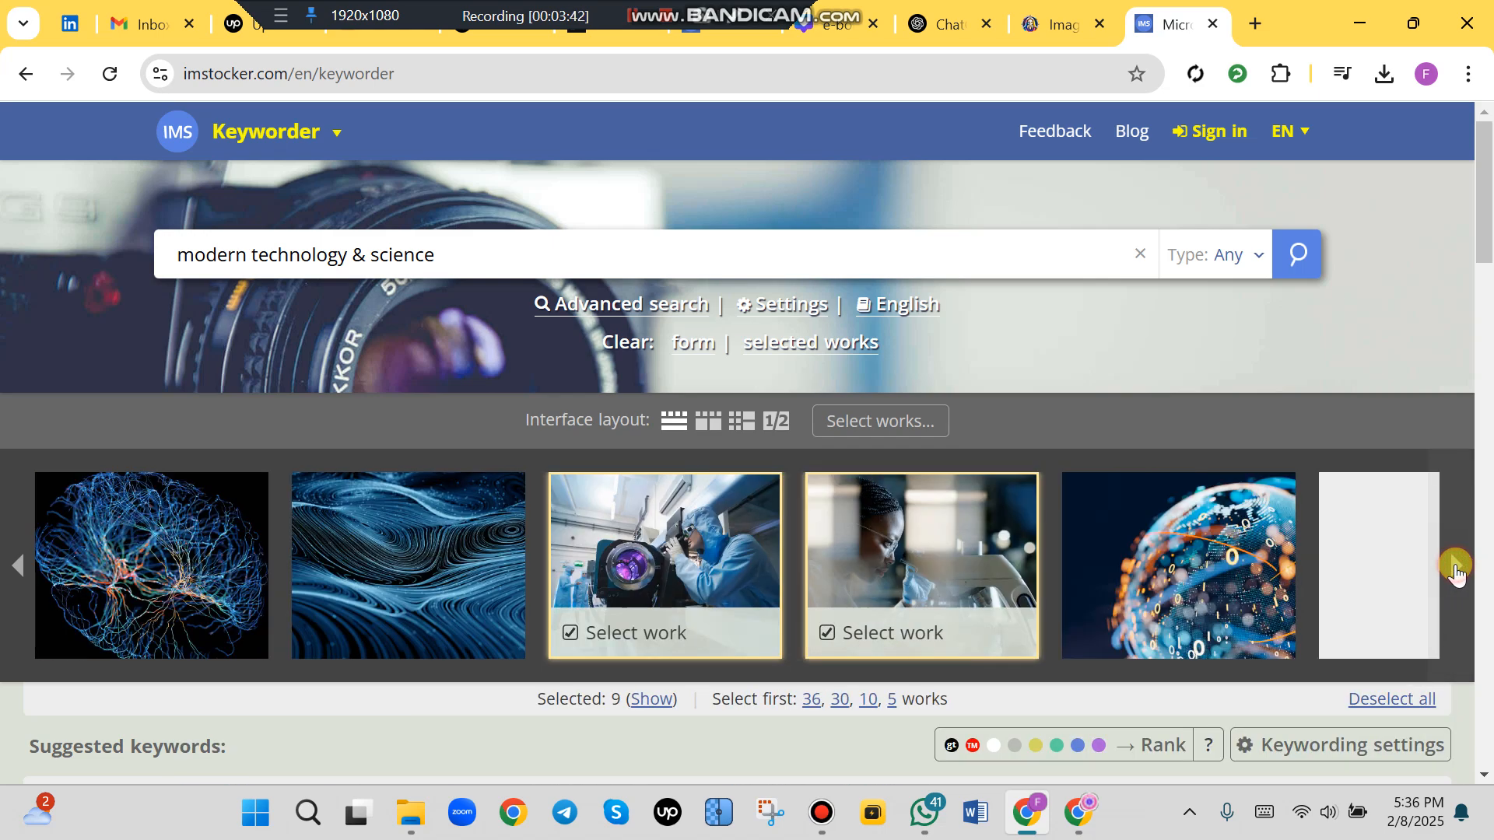
{"action": "left_click", "coordinate": [1453, 573]}
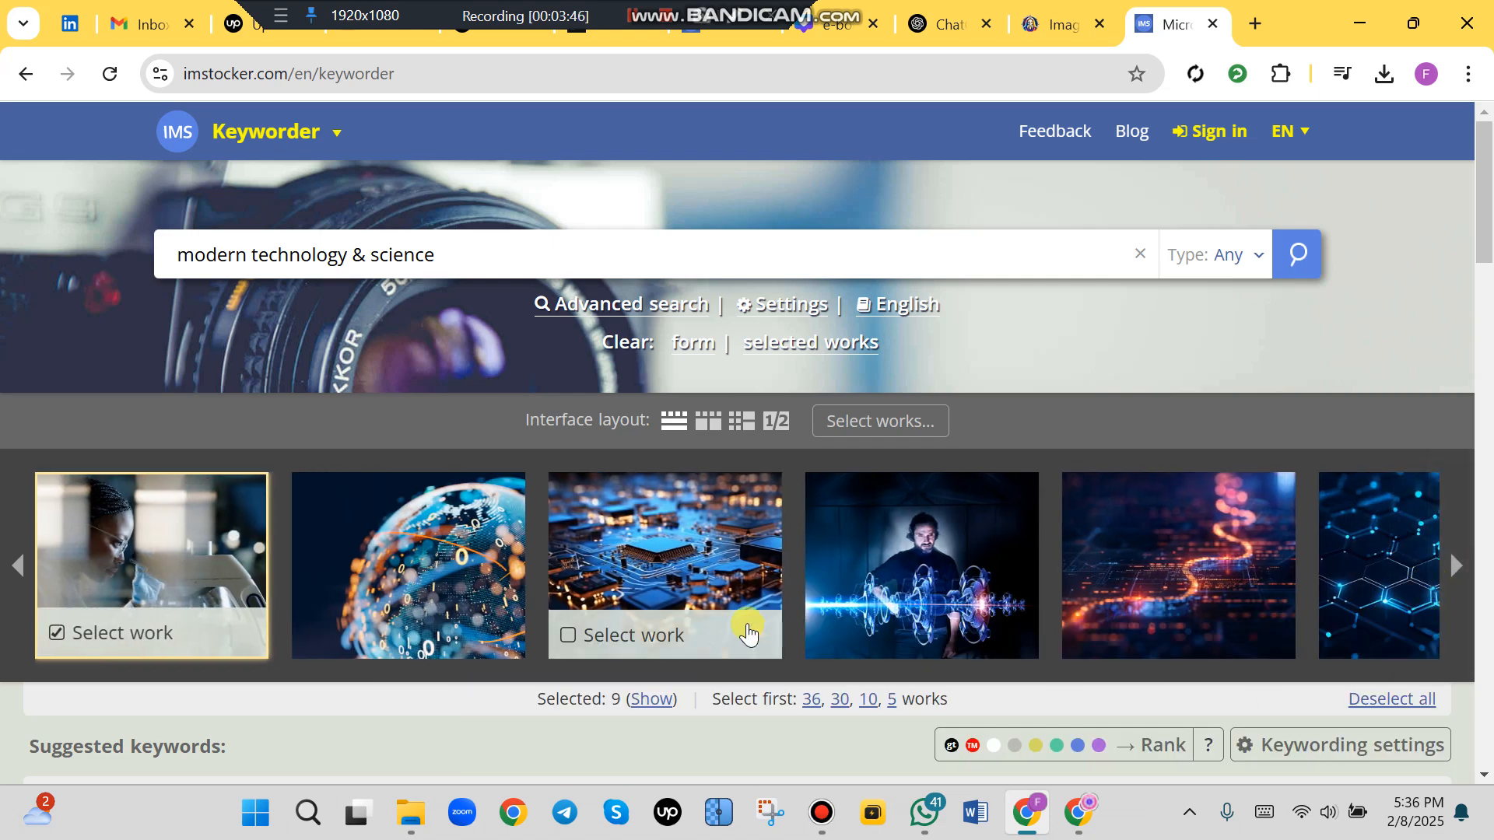
{"action": "left_click", "coordinate": [720, 580]}
{"action": "left_click", "coordinate": [464, 582]}
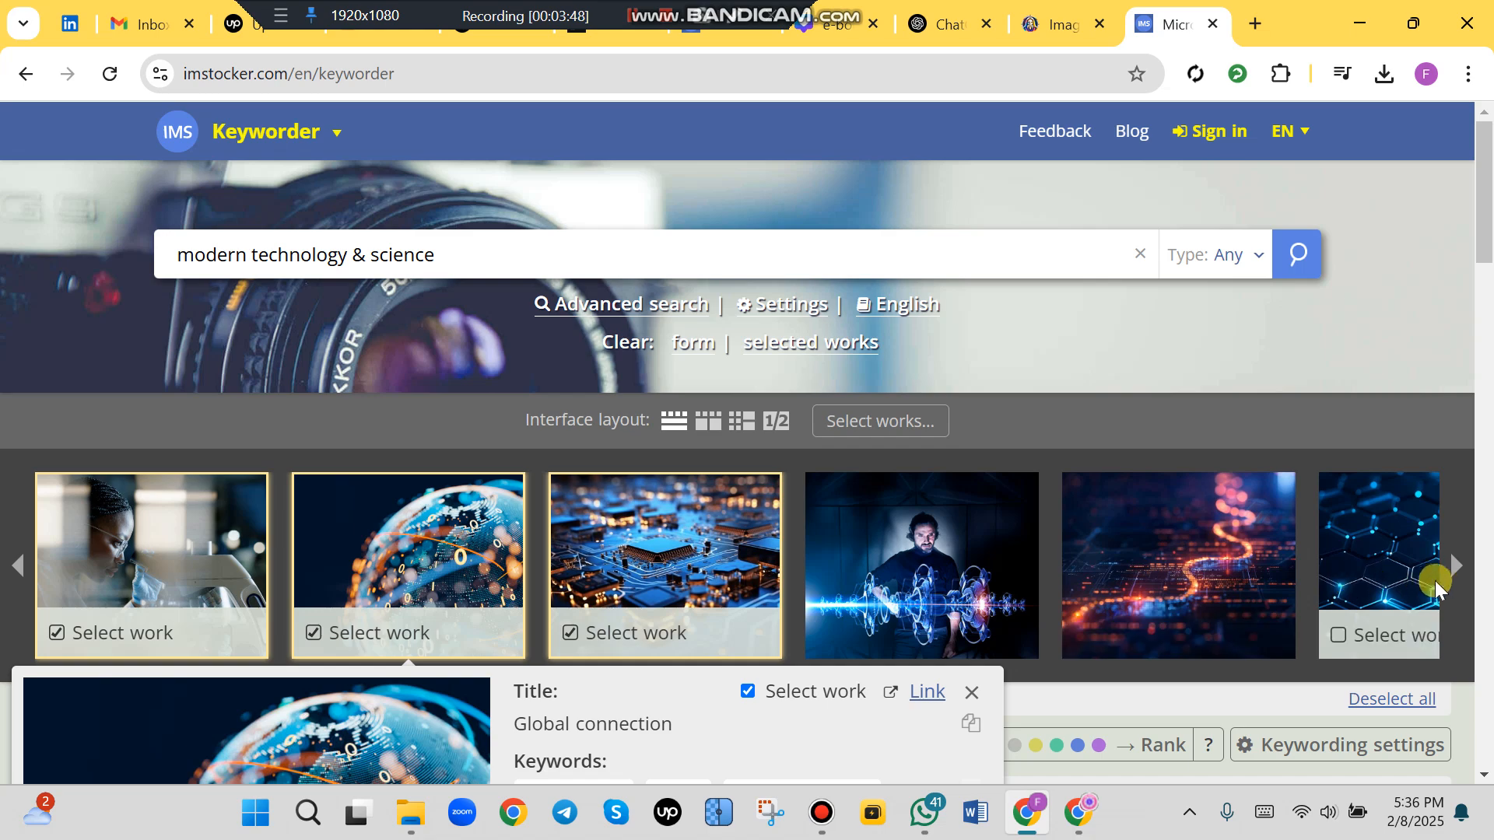
- Select the clean room production work with blue-suited technicians and look through the works that follow it
{"action": "left_click", "coordinate": [1451, 572]}
{"action": "left_click", "coordinate": [1451, 571]}
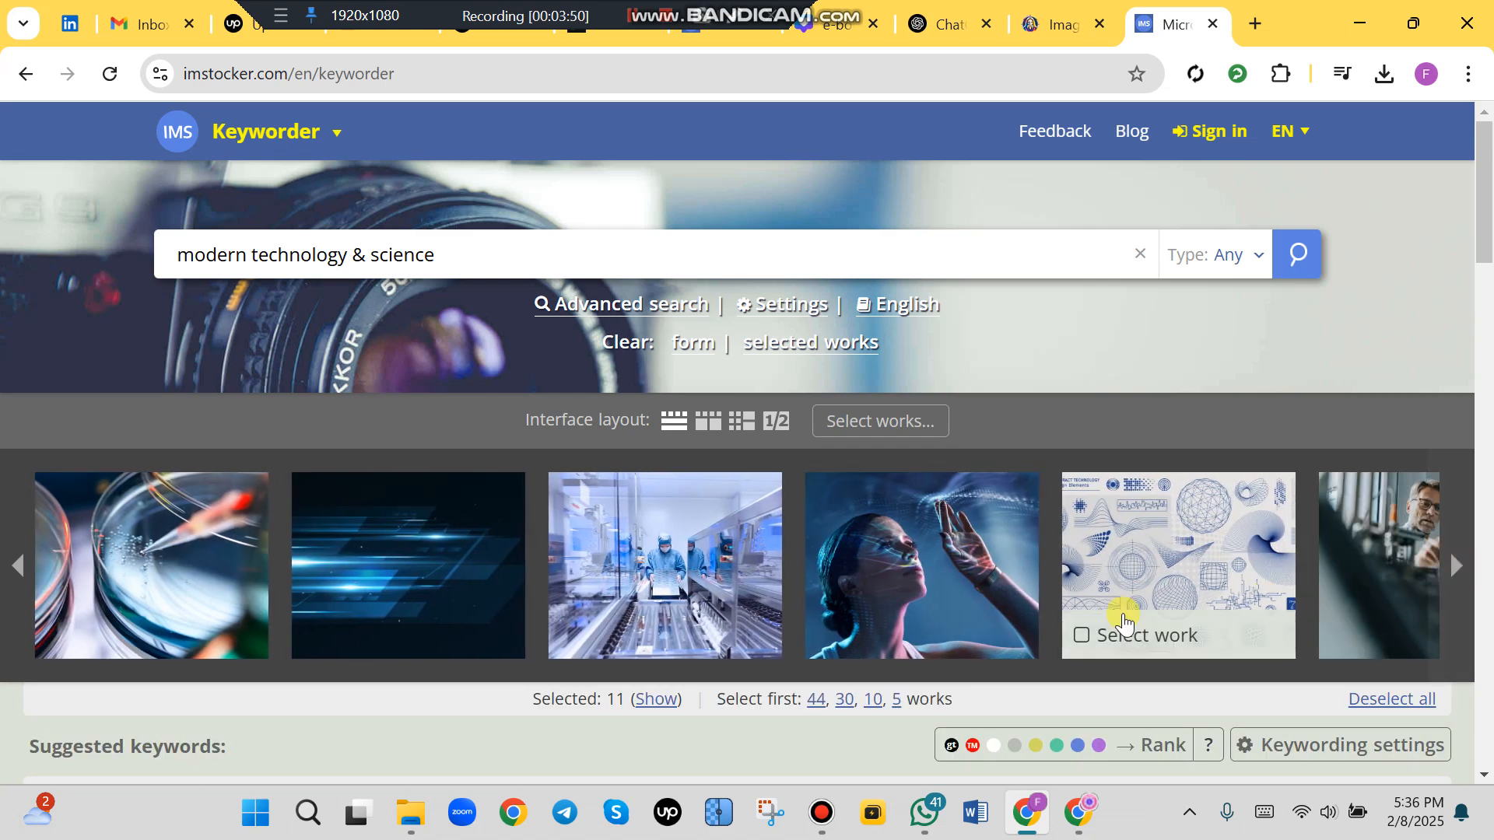
{"action": "left_click", "coordinate": [737, 567]}
{"action": "left_click", "coordinate": [1229, 580]}
{"action": "left_click", "coordinate": [1455, 570]}
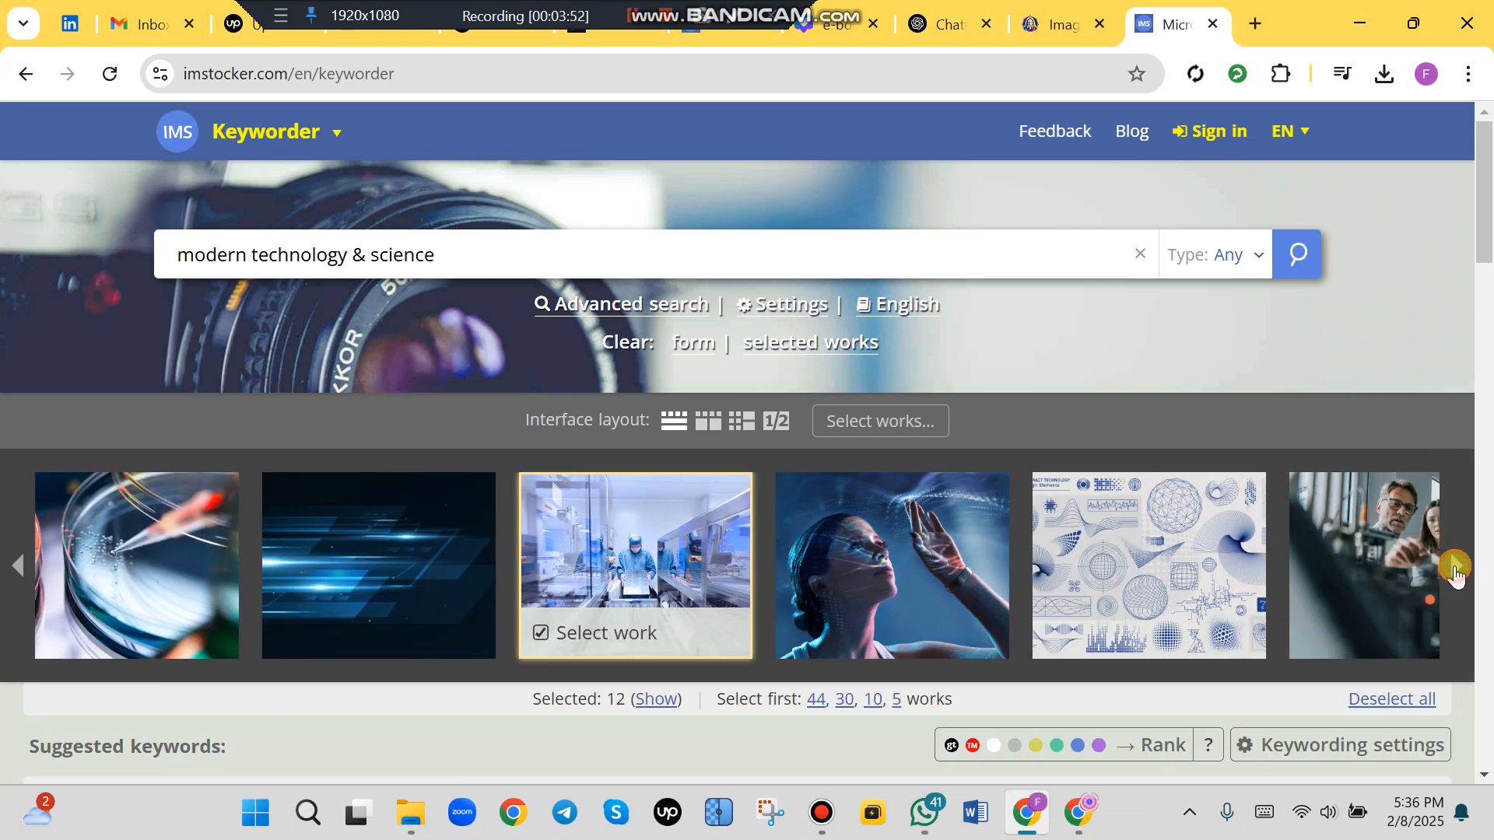
{"action": "left_click", "coordinate": [1455, 570]}
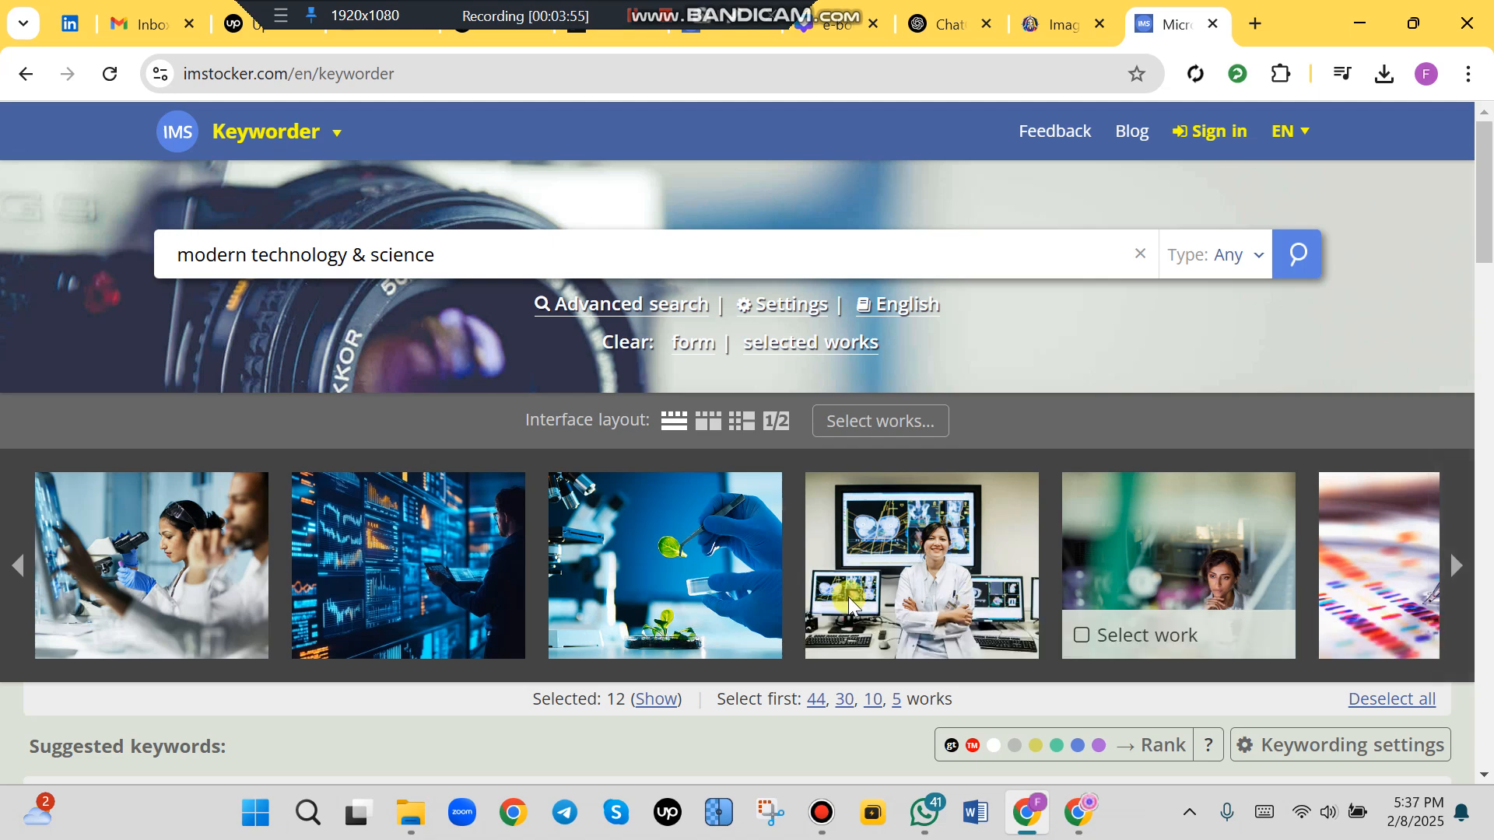
{"action": "left_click", "coordinate": [1439, 565]}
- Pick the suggested keywords science, technology, datum, futuristic, innovation and connection
{"action": "scroll", "coordinate": [1178, 521], "scroll_direction": "down", "scroll_amount": 7}
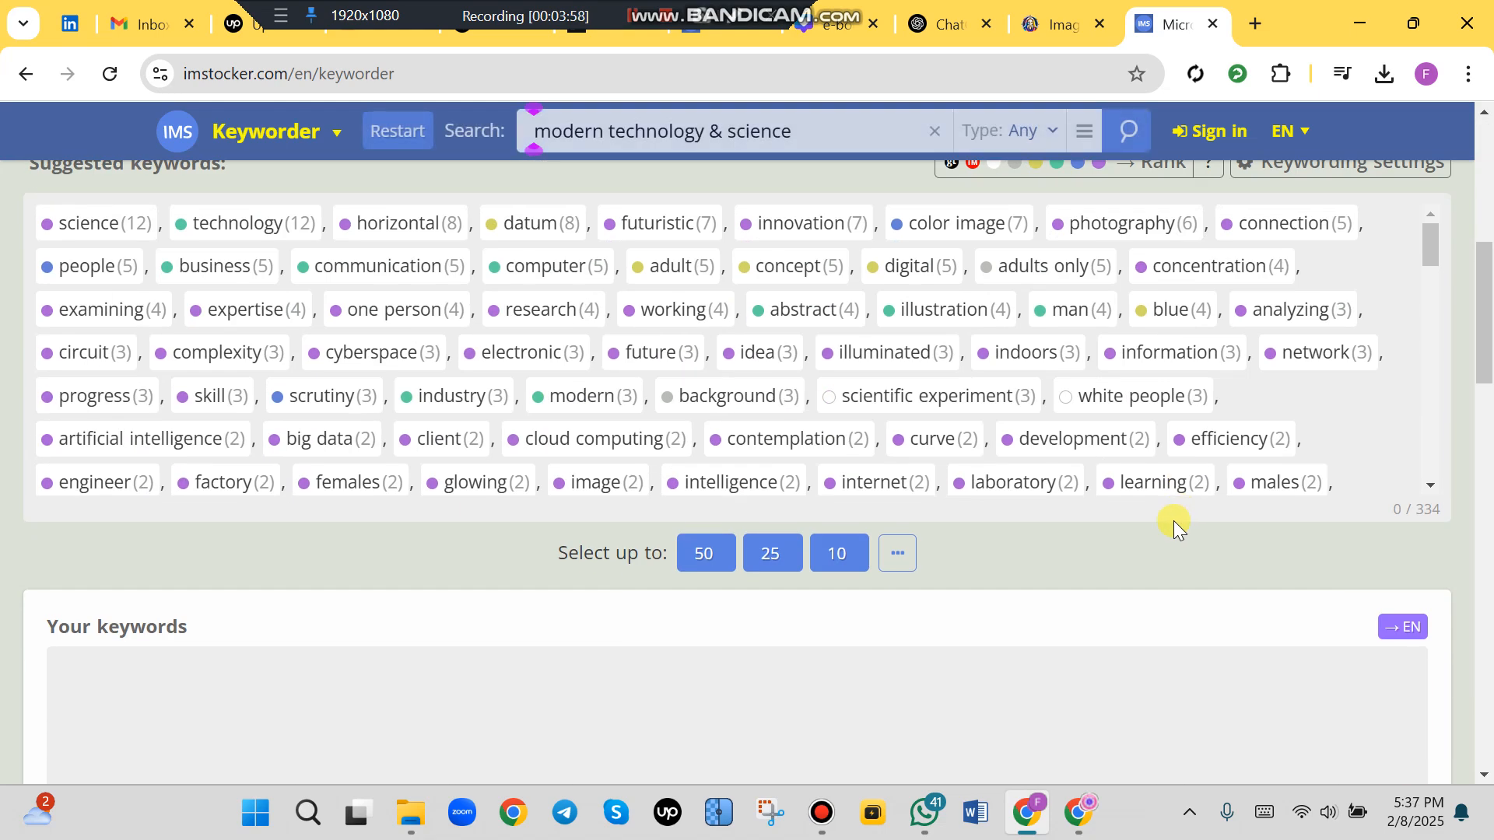
{"action": "scroll", "coordinate": [317, 353], "scroll_direction": "up", "scroll_amount": 2}
{"action": "left_click_drag", "start_coordinate": [60, 364], "coordinate": [205, 376]}
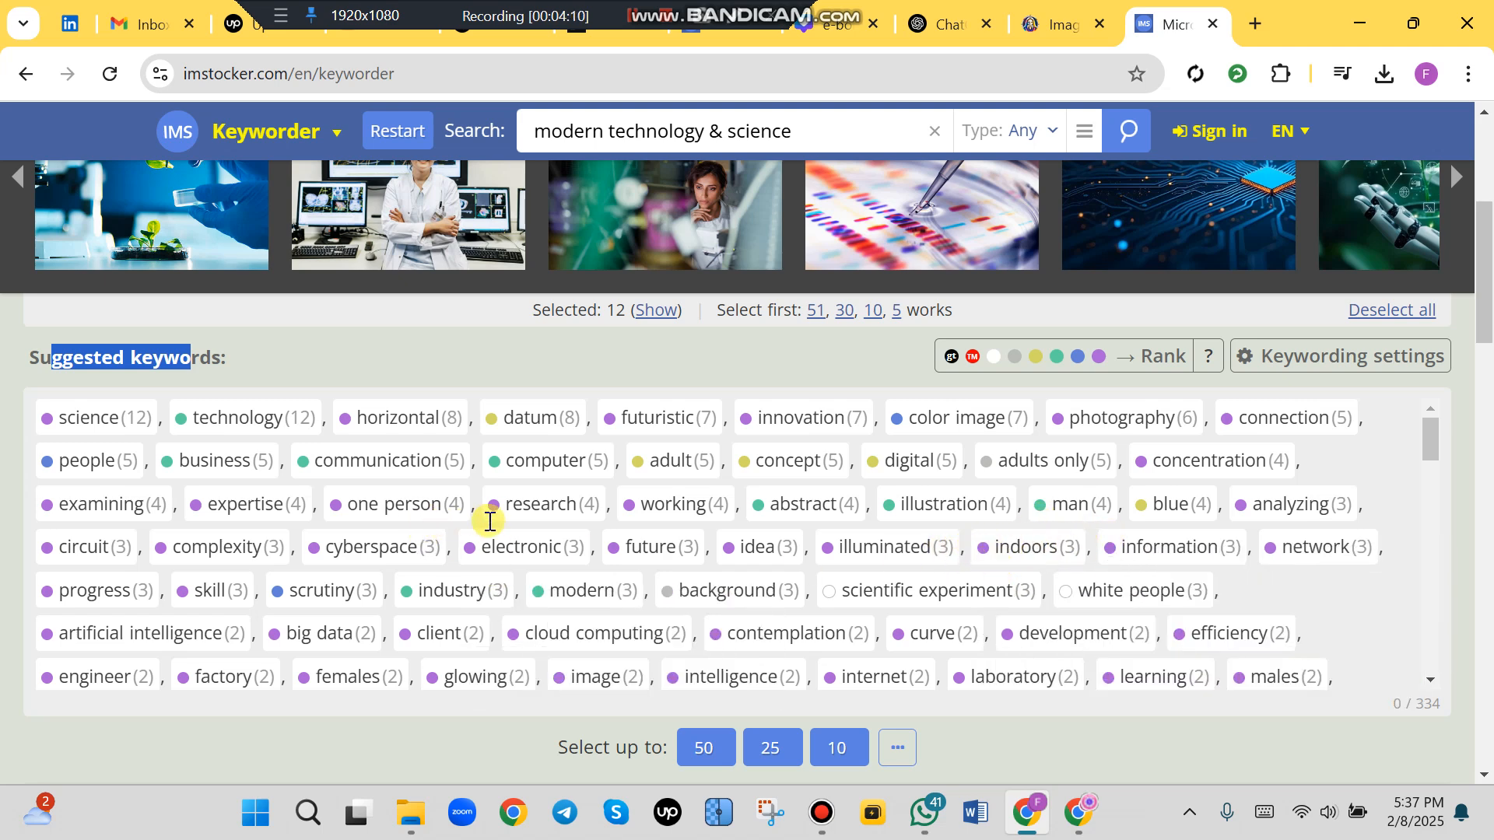
{"action": "left_click", "coordinate": [90, 418]}
{"action": "left_click", "coordinate": [233, 420]}
{"action": "left_click", "coordinate": [548, 420]}
{"action": "left_click", "coordinate": [662, 421]}
{"action": "left_click", "coordinate": [766, 424]}
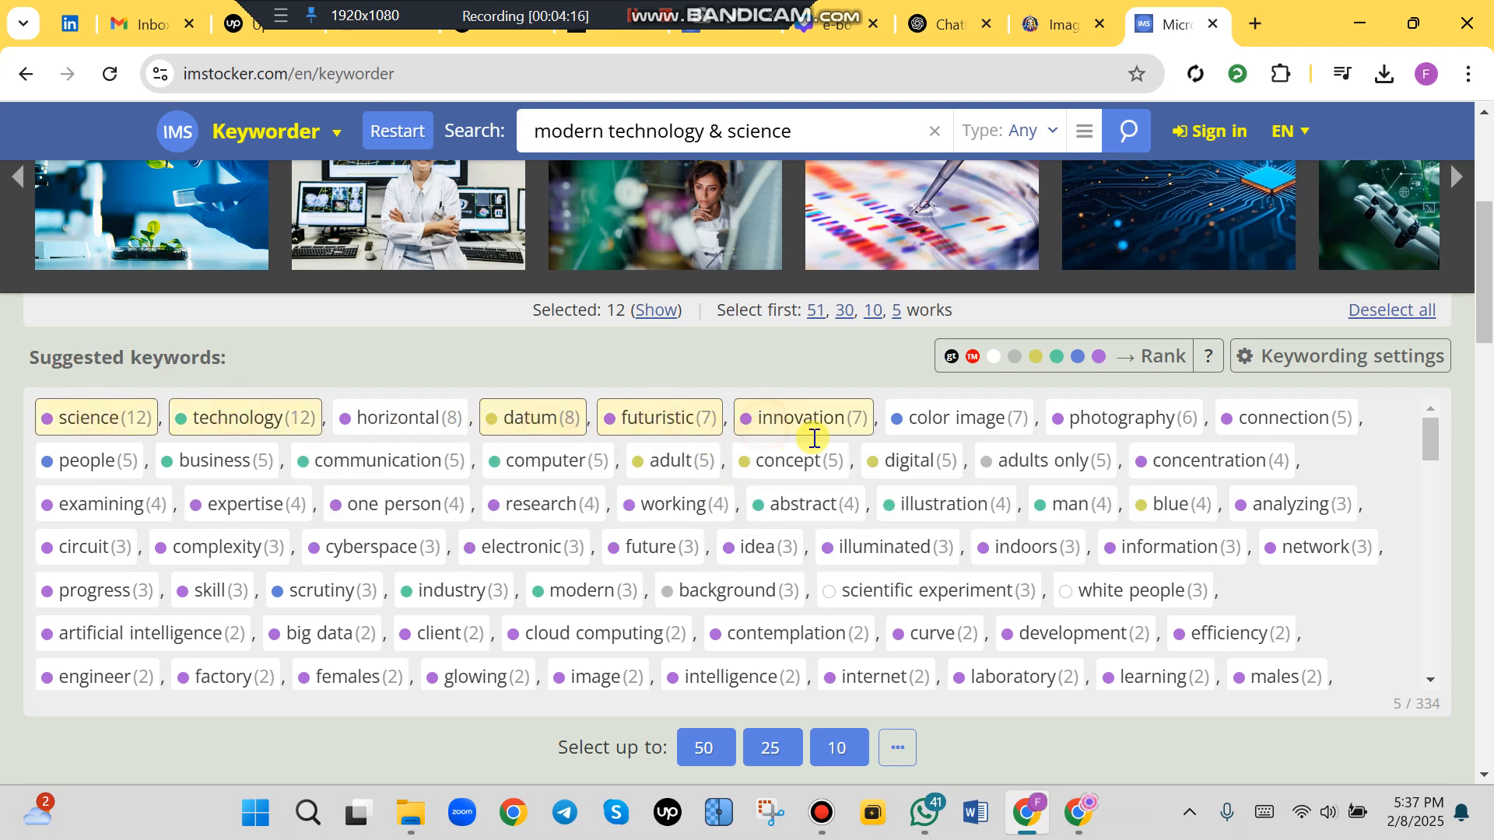
{"action": "left_click", "coordinate": [1309, 426]}
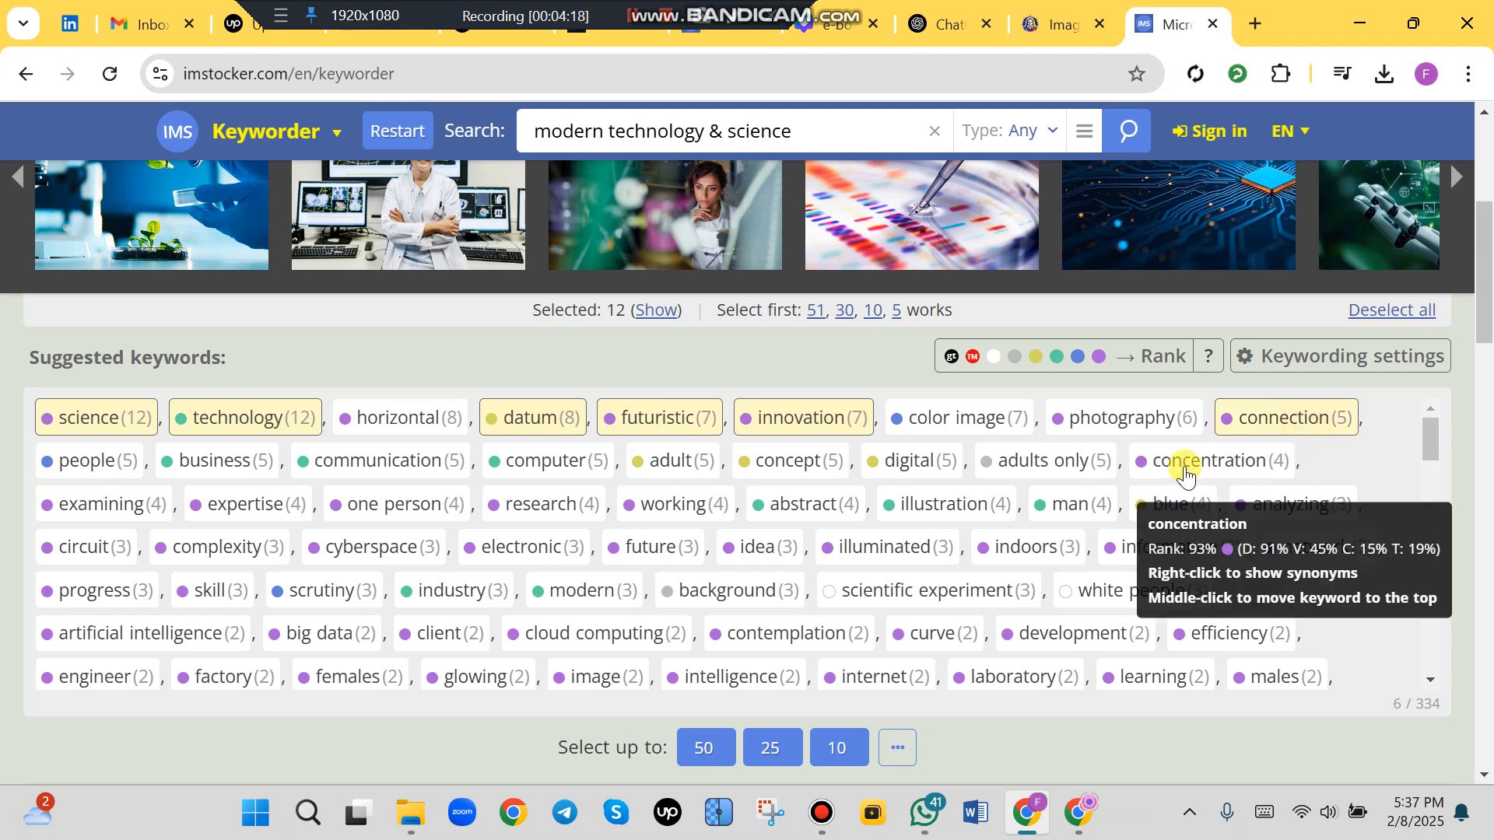
- Add the suggested keywords digital, concept, computer and communication to the picked keywords
{"action": "left_click", "coordinate": [917, 465]}
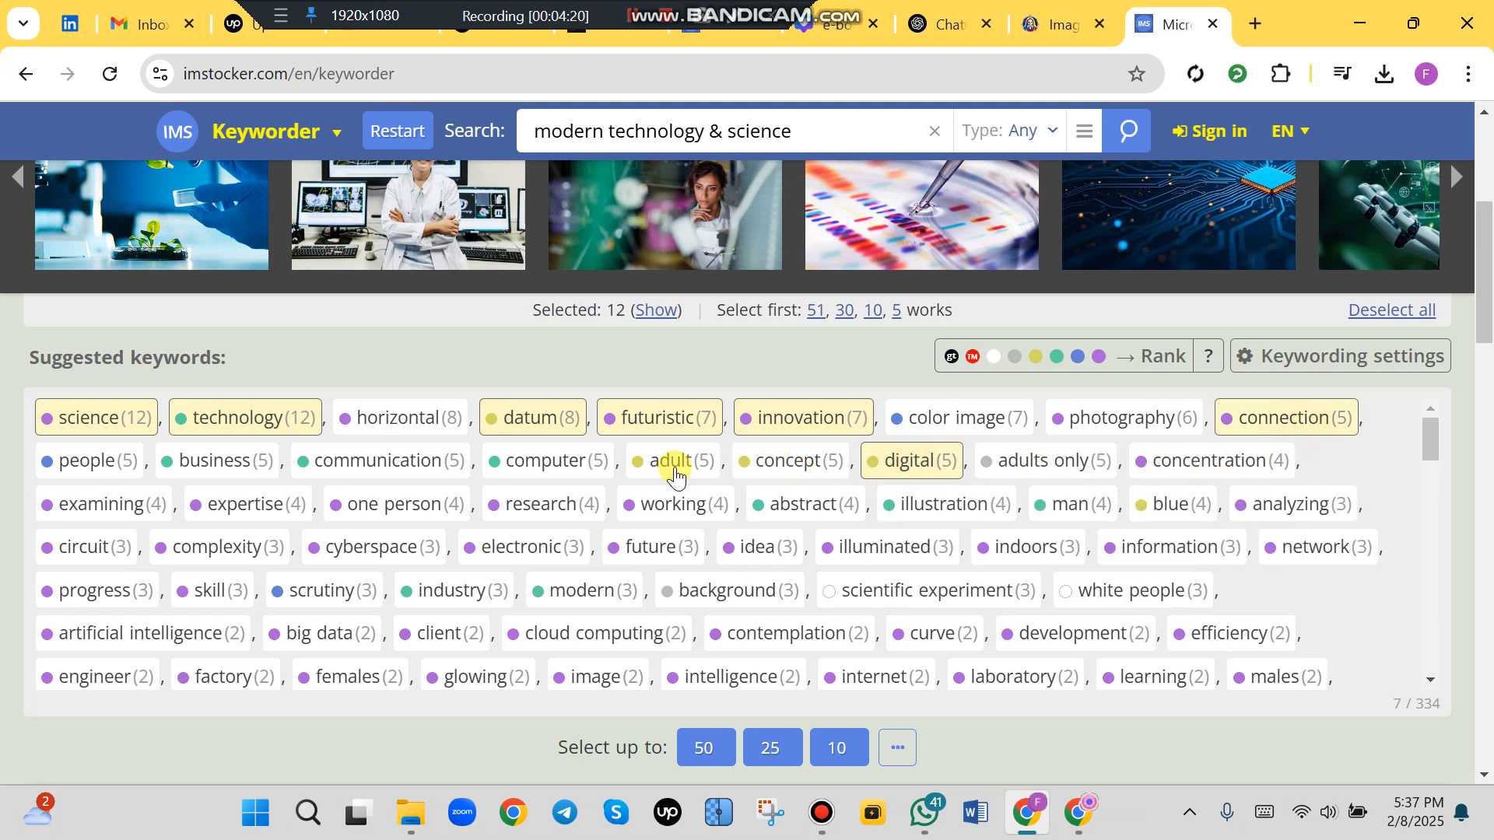
{"action": "left_click", "coordinate": [809, 467]}
{"action": "left_click", "coordinate": [583, 467]}
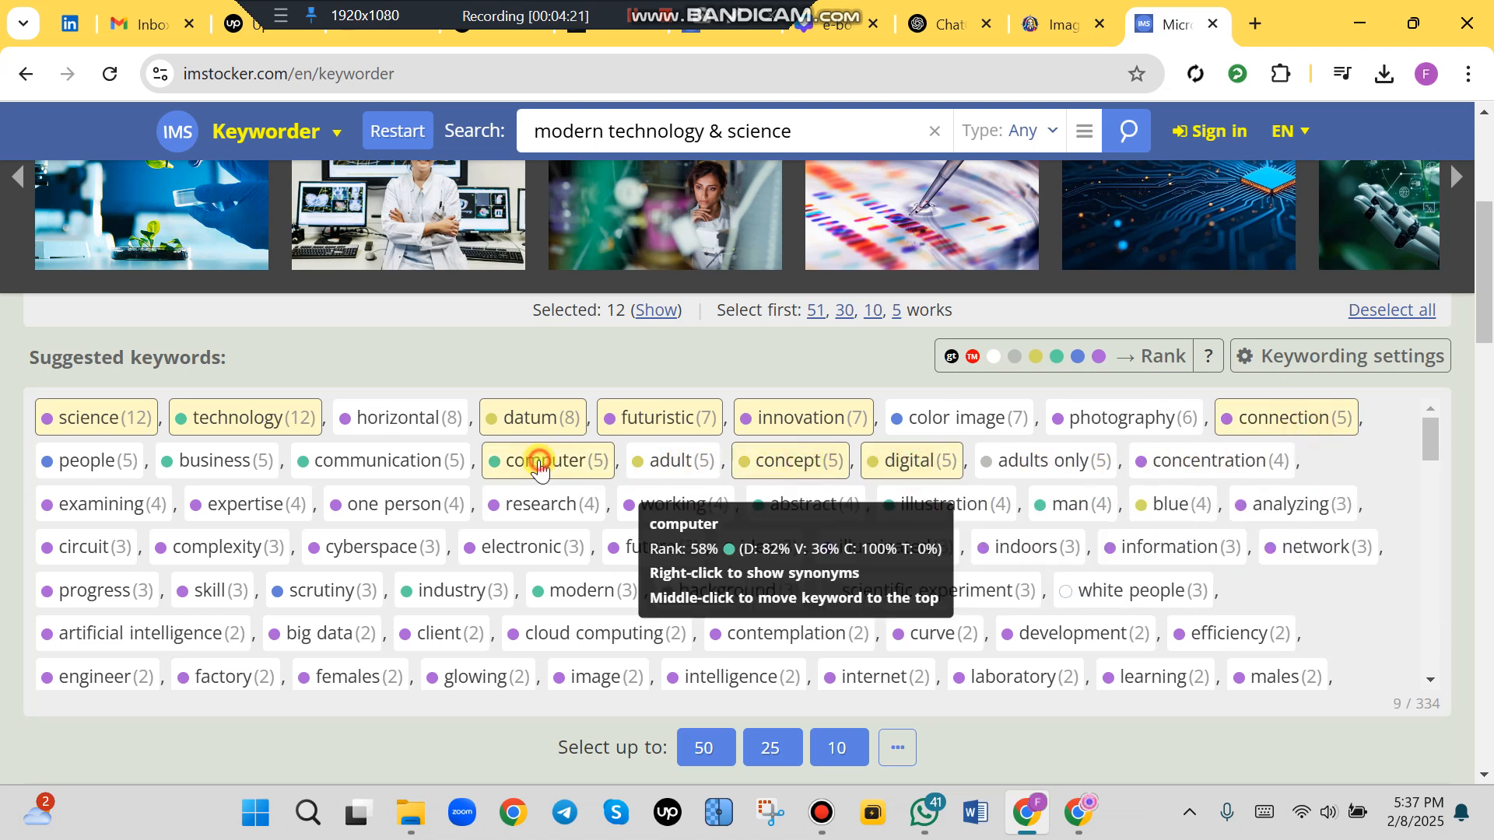
{"action": "left_click", "coordinate": [389, 467]}
- Pick the suggested keywords examining, expertise, research, working and analyzing
{"action": "left_click", "coordinate": [118, 504]}
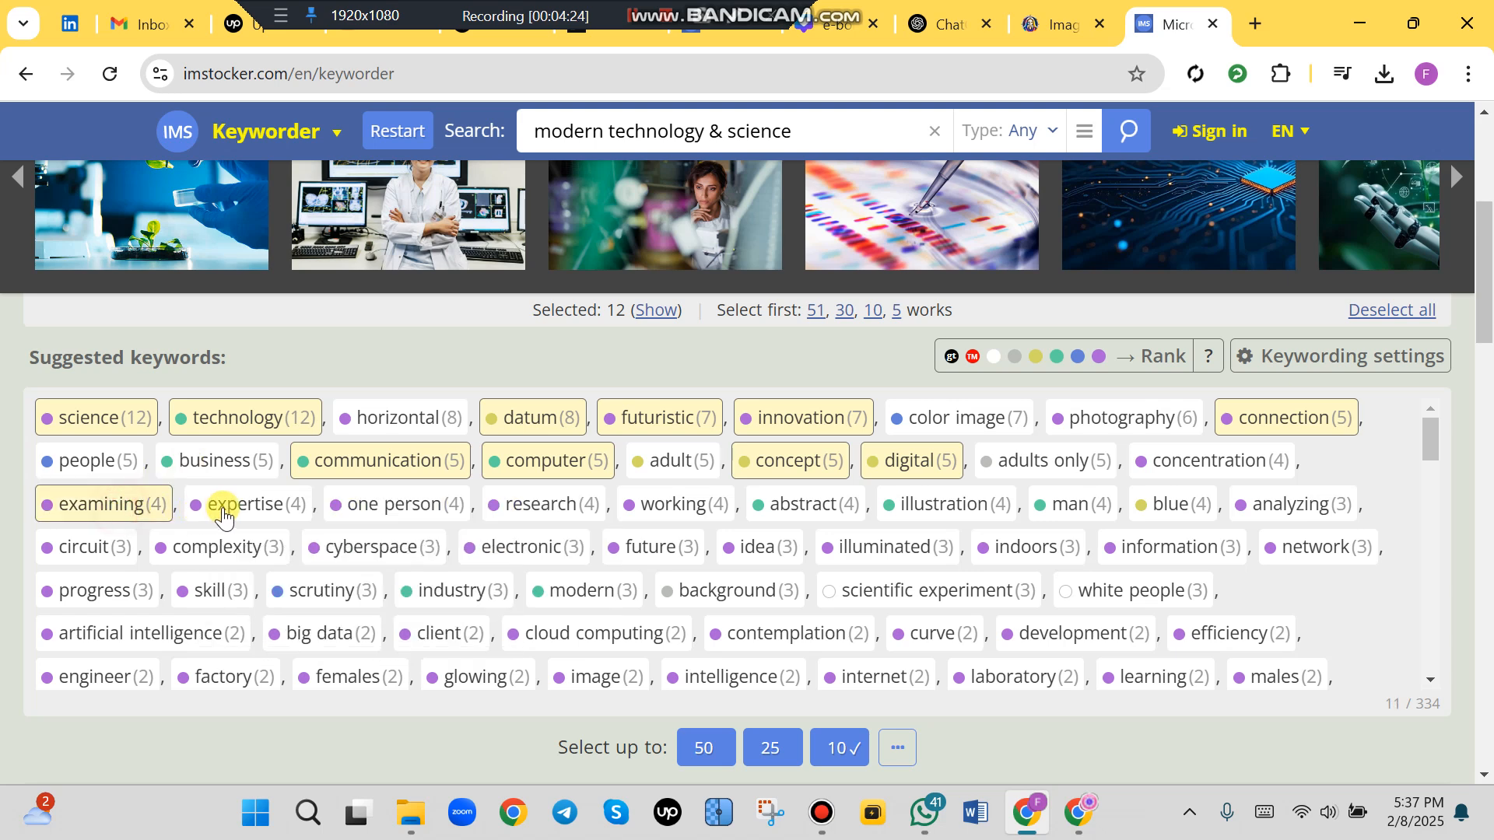
{"action": "left_click", "coordinate": [233, 505]}
{"action": "left_click", "coordinate": [549, 506]}
{"action": "left_click", "coordinate": [686, 507]}
{"action": "left_click", "coordinate": [1305, 503]}
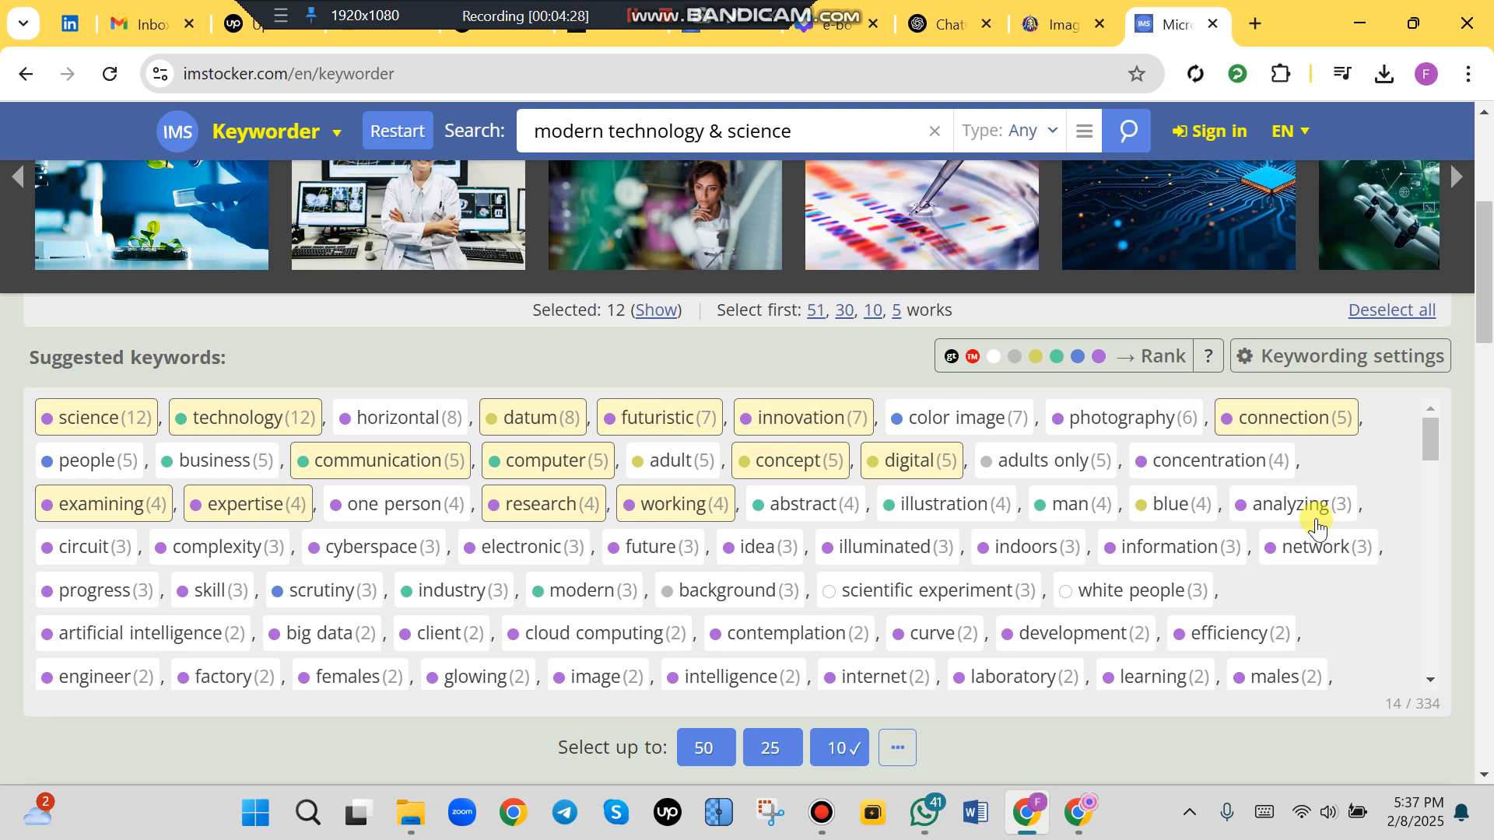
- Add the suggested keywords network, information, future and electronic to the picked keywords
{"action": "left_click", "coordinate": [1309, 547]}
{"action": "left_click", "coordinate": [1172, 545]}
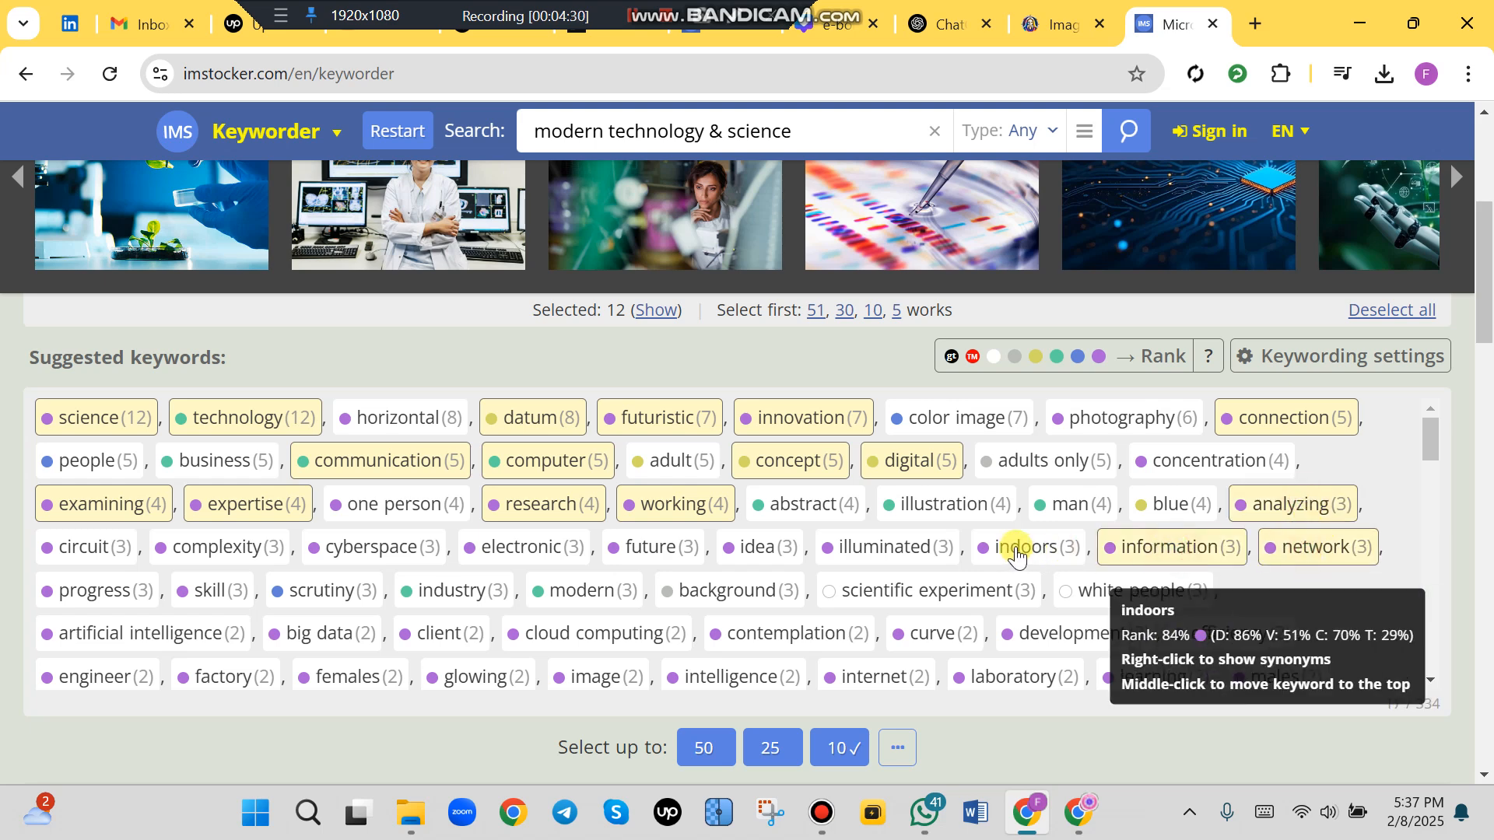
{"action": "left_click", "coordinate": [674, 554]}
{"action": "left_click", "coordinate": [517, 547]}
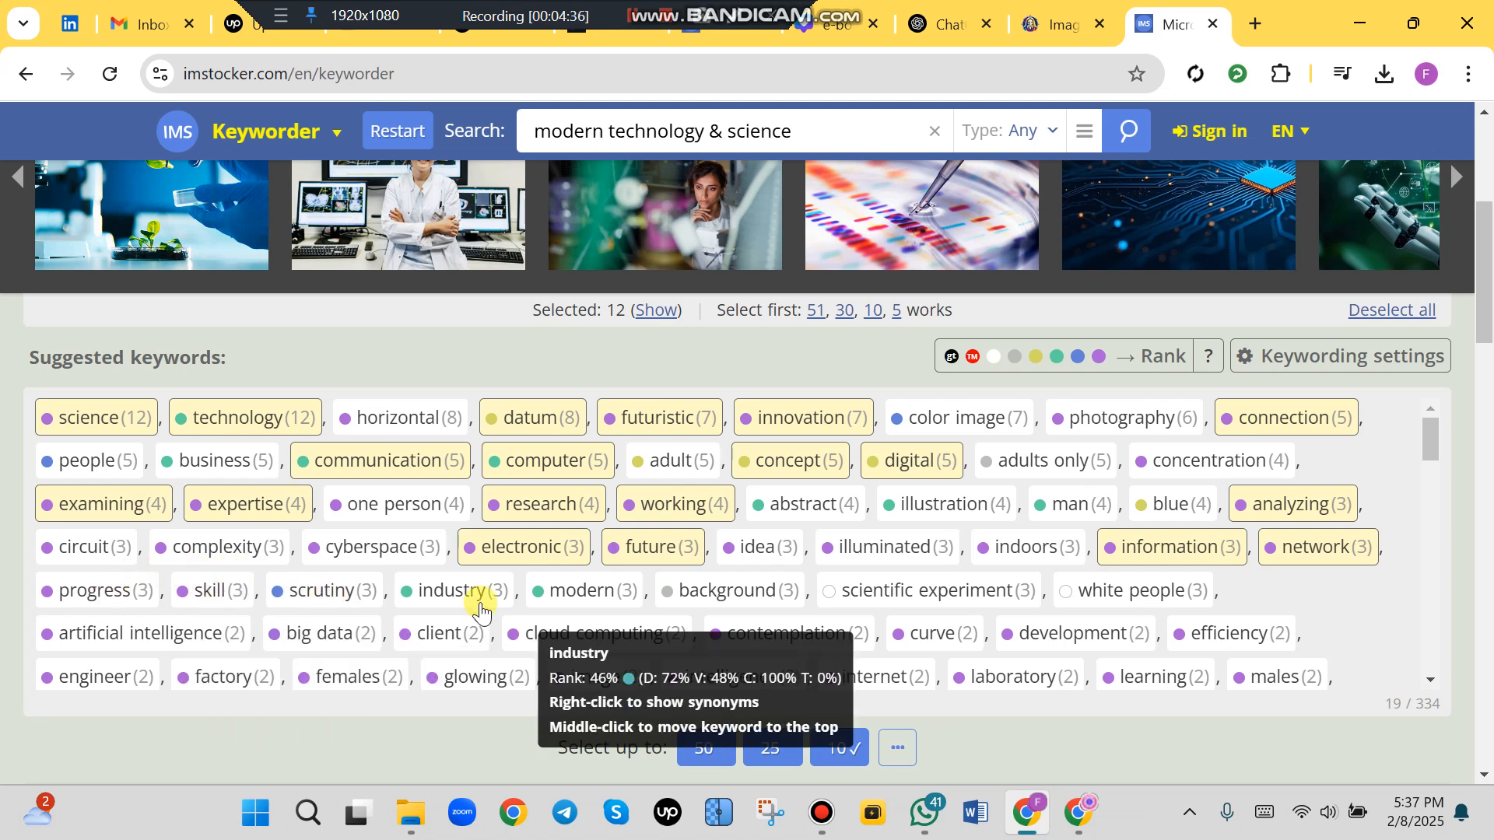
- Pick the suggested keywords modern, scientific experiment, big data, artificial intelligence and development
{"action": "left_click", "coordinate": [581, 601]}
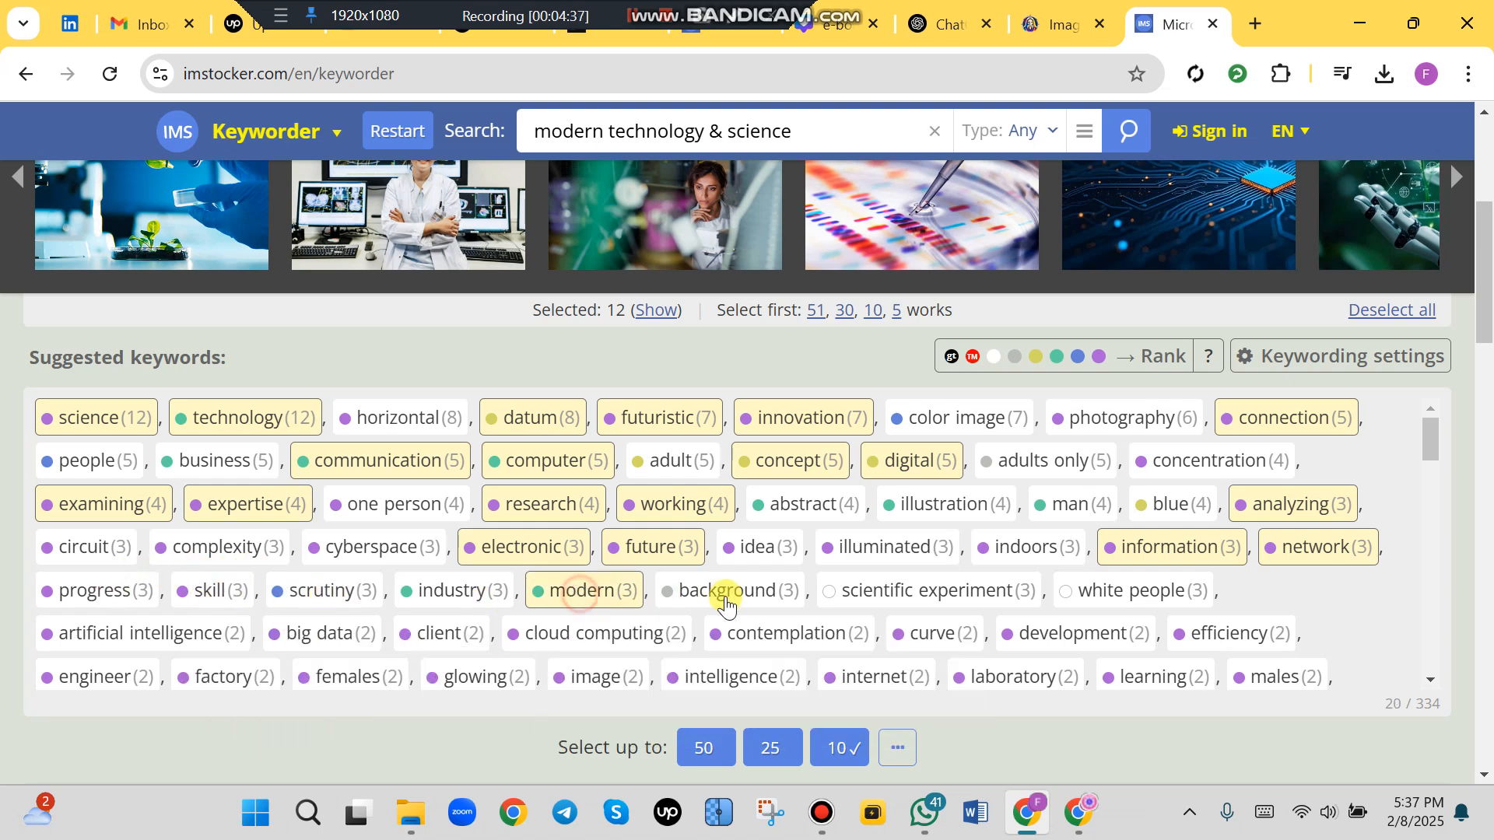
{"action": "left_click", "coordinate": [925, 607]}
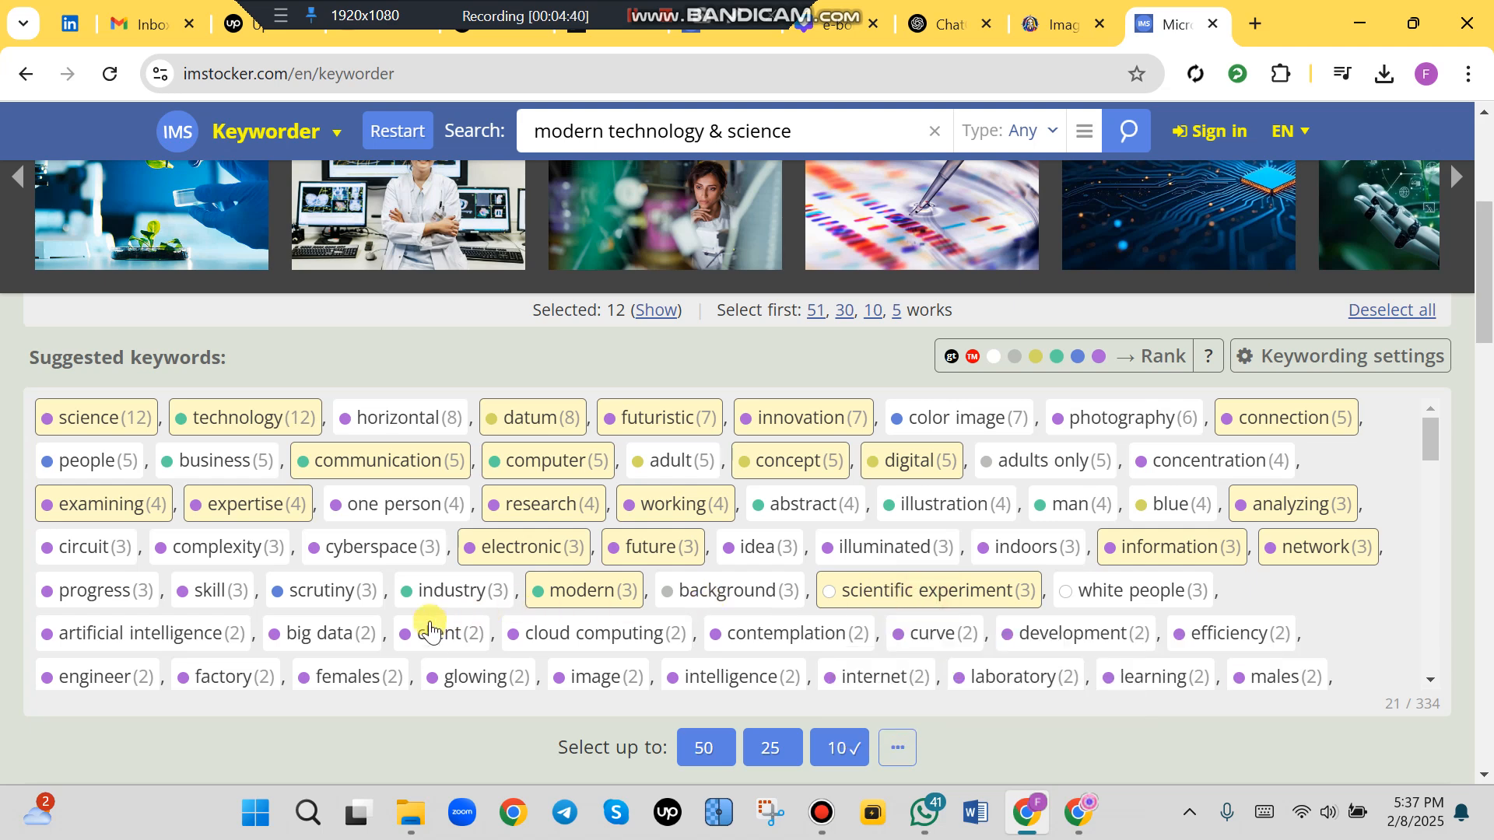
{"action": "left_click", "coordinate": [317, 634]}
{"action": "left_click", "coordinate": [159, 635]}
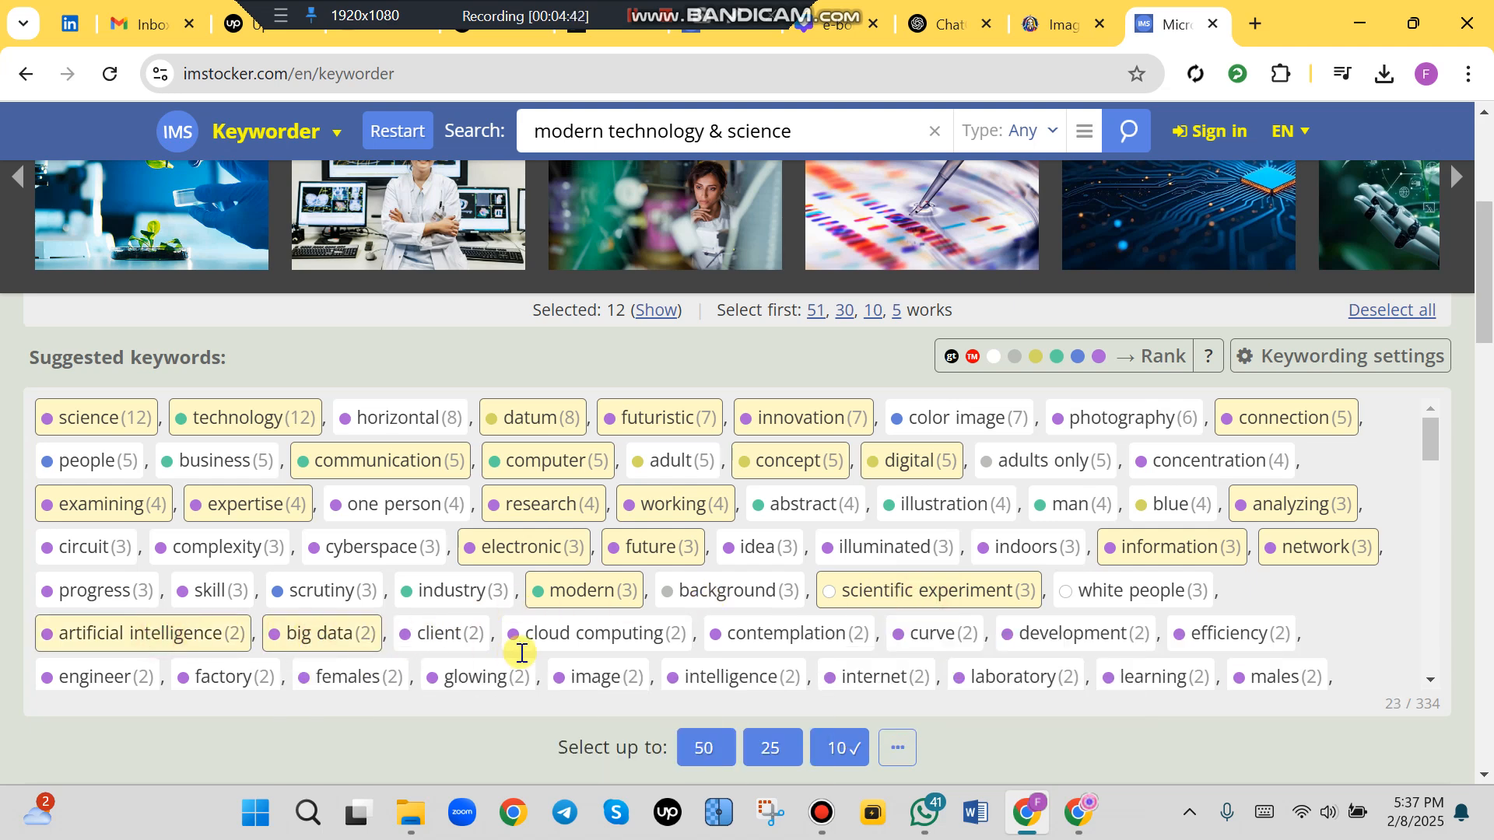
{"action": "left_click", "coordinate": [1074, 633]}
- Add the suggested keywords laboratory, internet and intelligence from further down the suggestions
{"action": "scroll", "coordinate": [1426, 455], "scroll_direction": "down", "scroll_amount": 1}
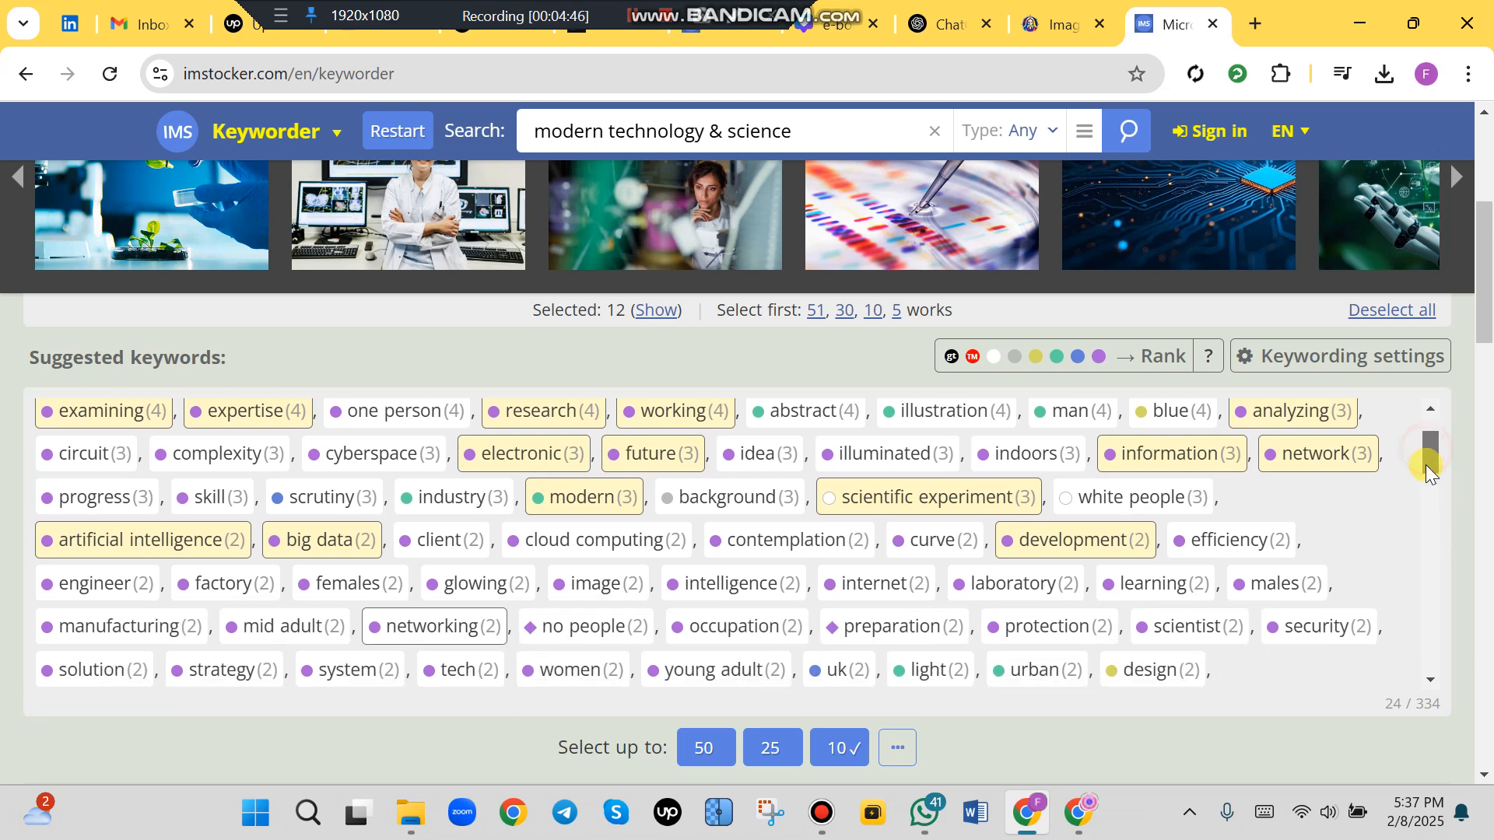
{"action": "left_click", "coordinate": [1011, 569]}
{"action": "left_click", "coordinate": [877, 576]}
{"action": "left_click", "coordinate": [760, 567]}
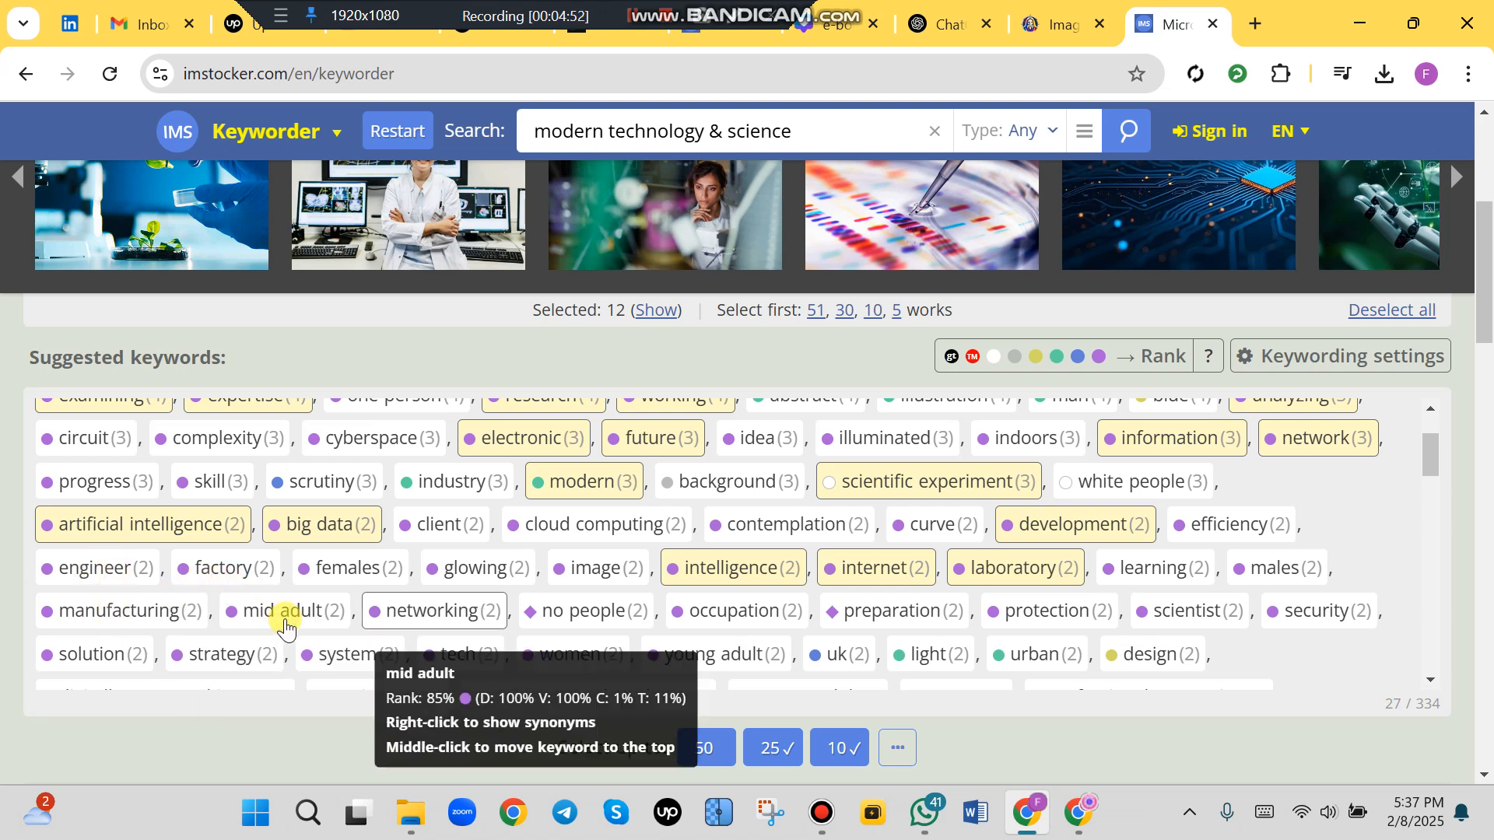
- Pick the suggested keywords networking, scientist, security and system, and continue to the suggestions below them
{"action": "left_click", "coordinate": [444, 618]}
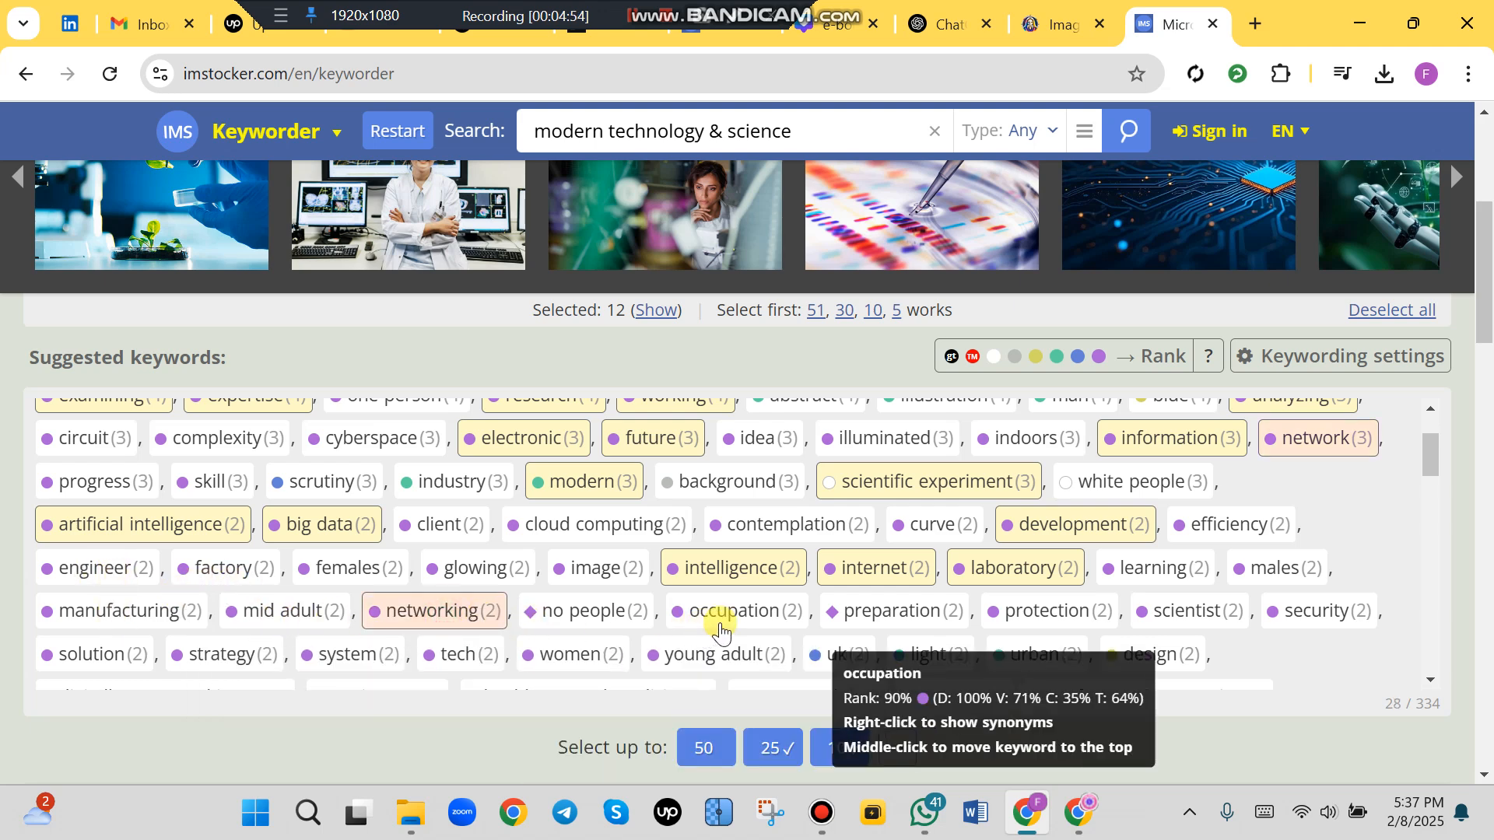
{"action": "left_click", "coordinate": [1190, 615]}
{"action": "left_click", "coordinate": [1315, 609]}
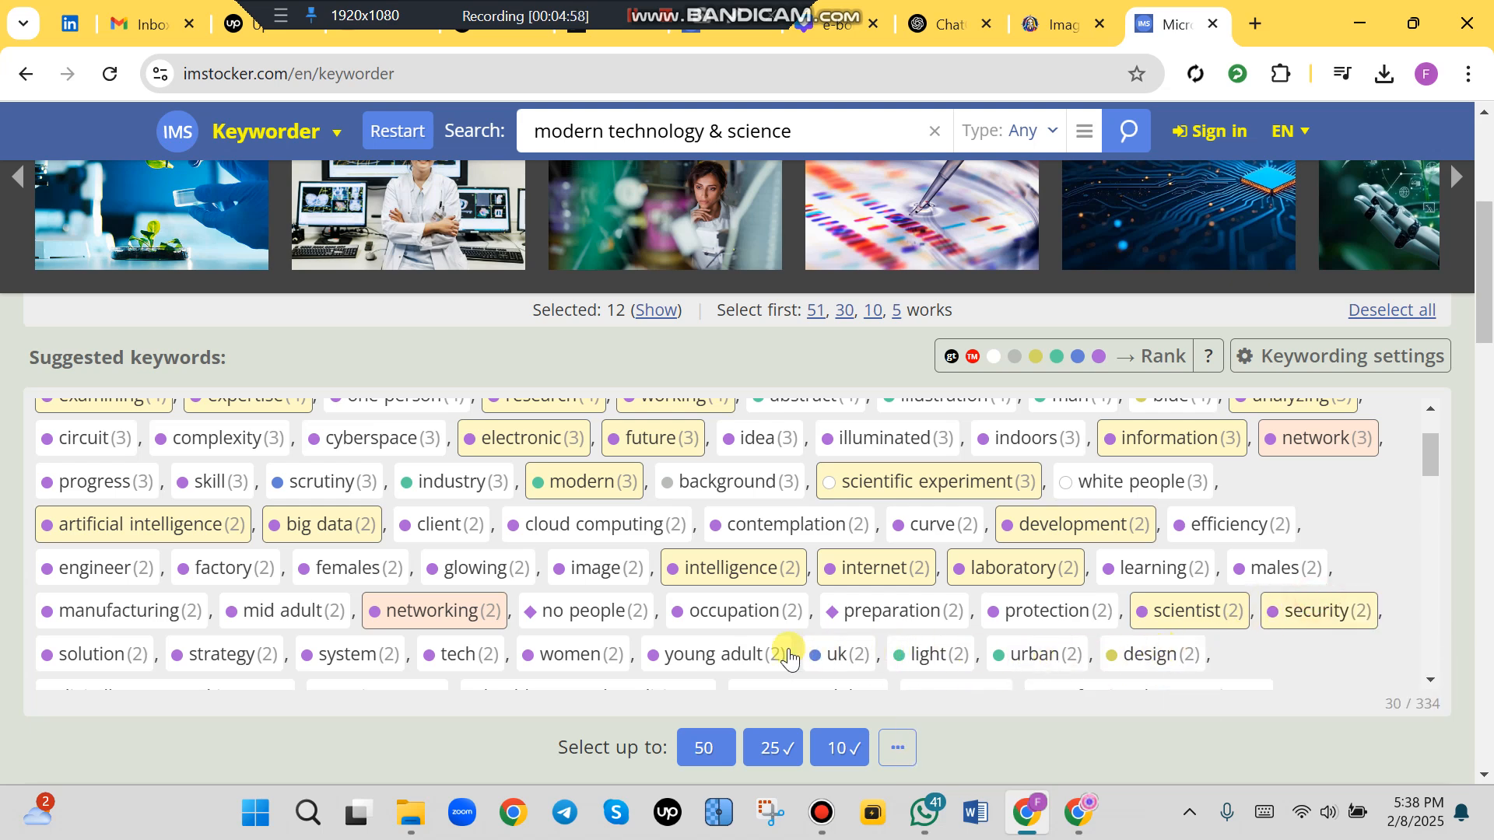
{"action": "left_click", "coordinate": [326, 656]}
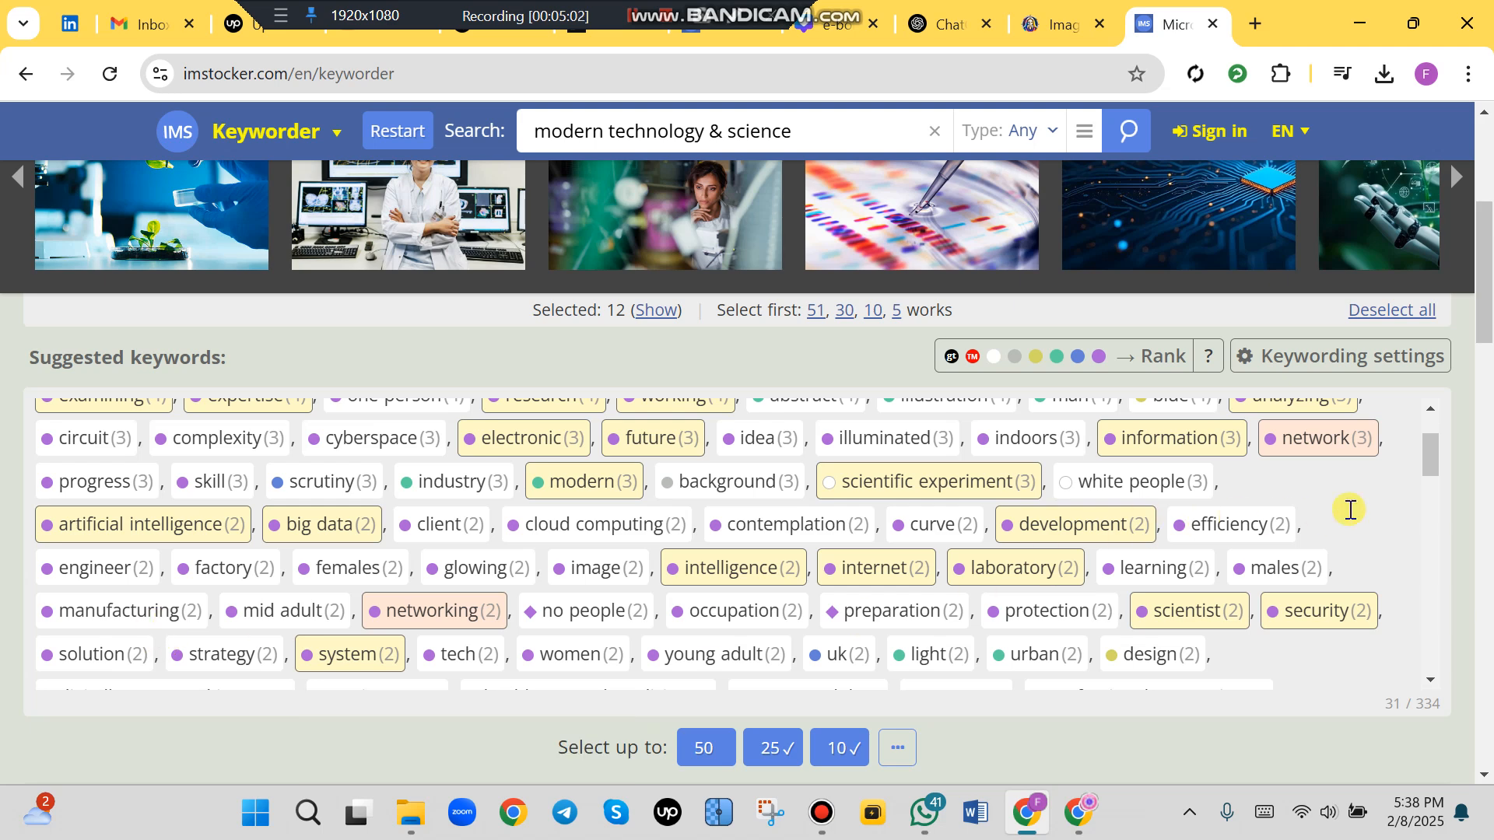
{"action": "left_click_drag", "start_coordinate": [1435, 478], "coordinate": [1437, 507]}
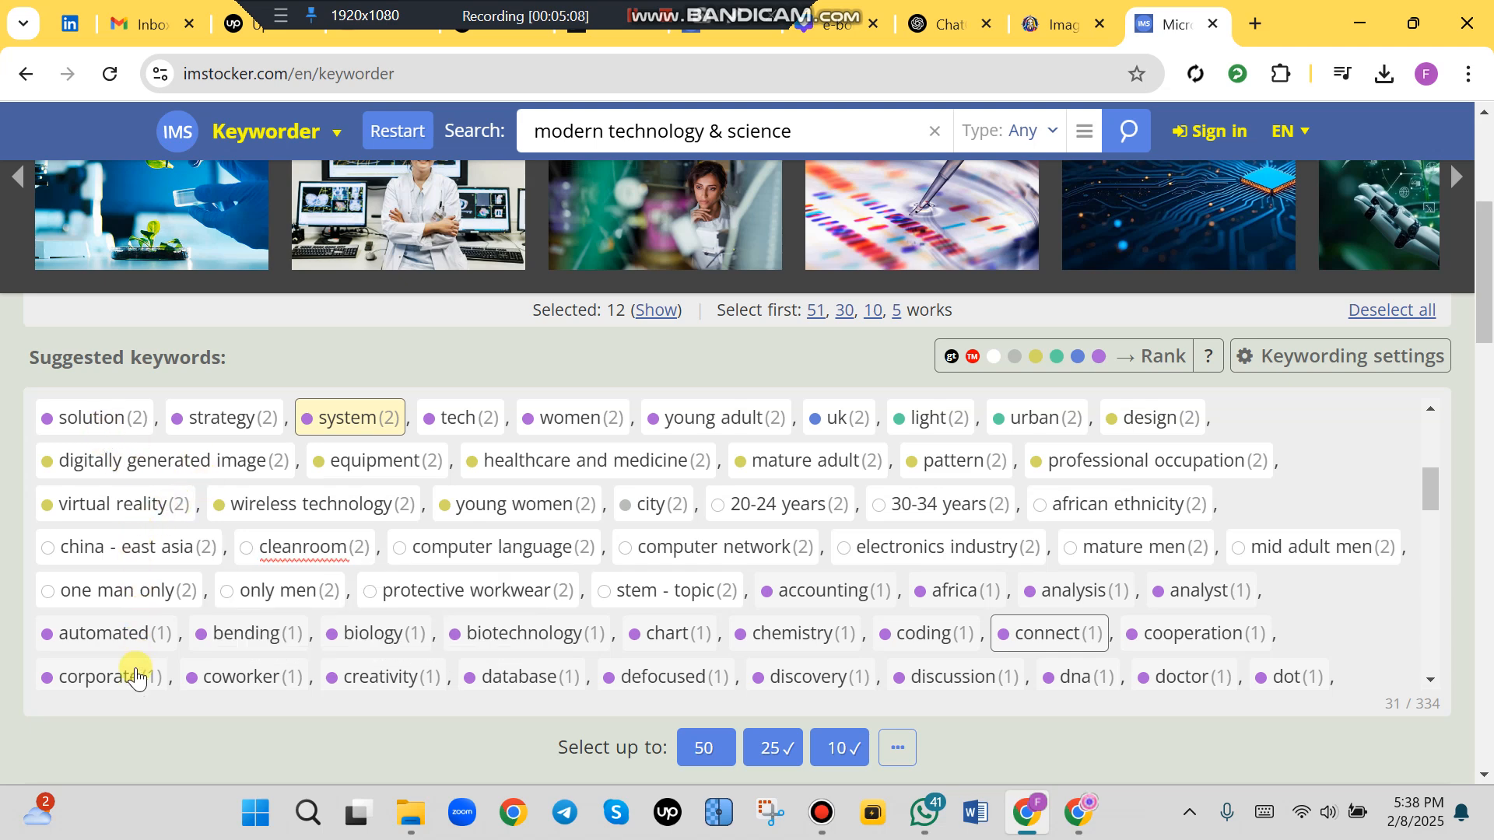
- Pick the suggested keywords automated, biotechnology, chemistry and coding
{"action": "left_click", "coordinate": [124, 636]}
{"action": "left_click", "coordinate": [518, 634]}
{"action": "left_click", "coordinate": [804, 651]}
{"action": "left_click", "coordinate": [926, 636]}
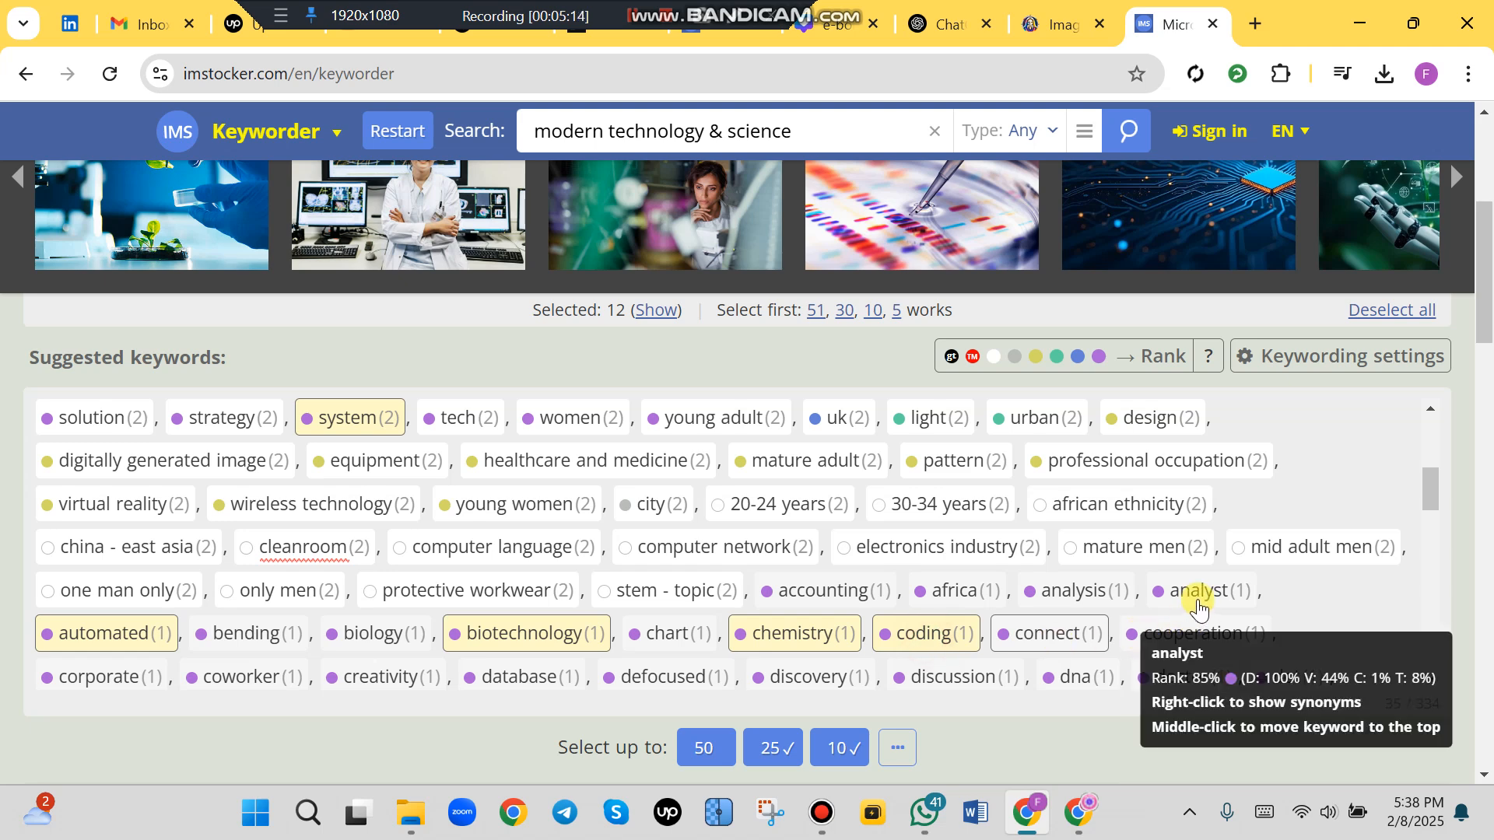
- Add the suggested keywords electronics industry, computer network, computer language and wireless technology to the picked keywords
{"action": "left_click", "coordinate": [969, 561]}
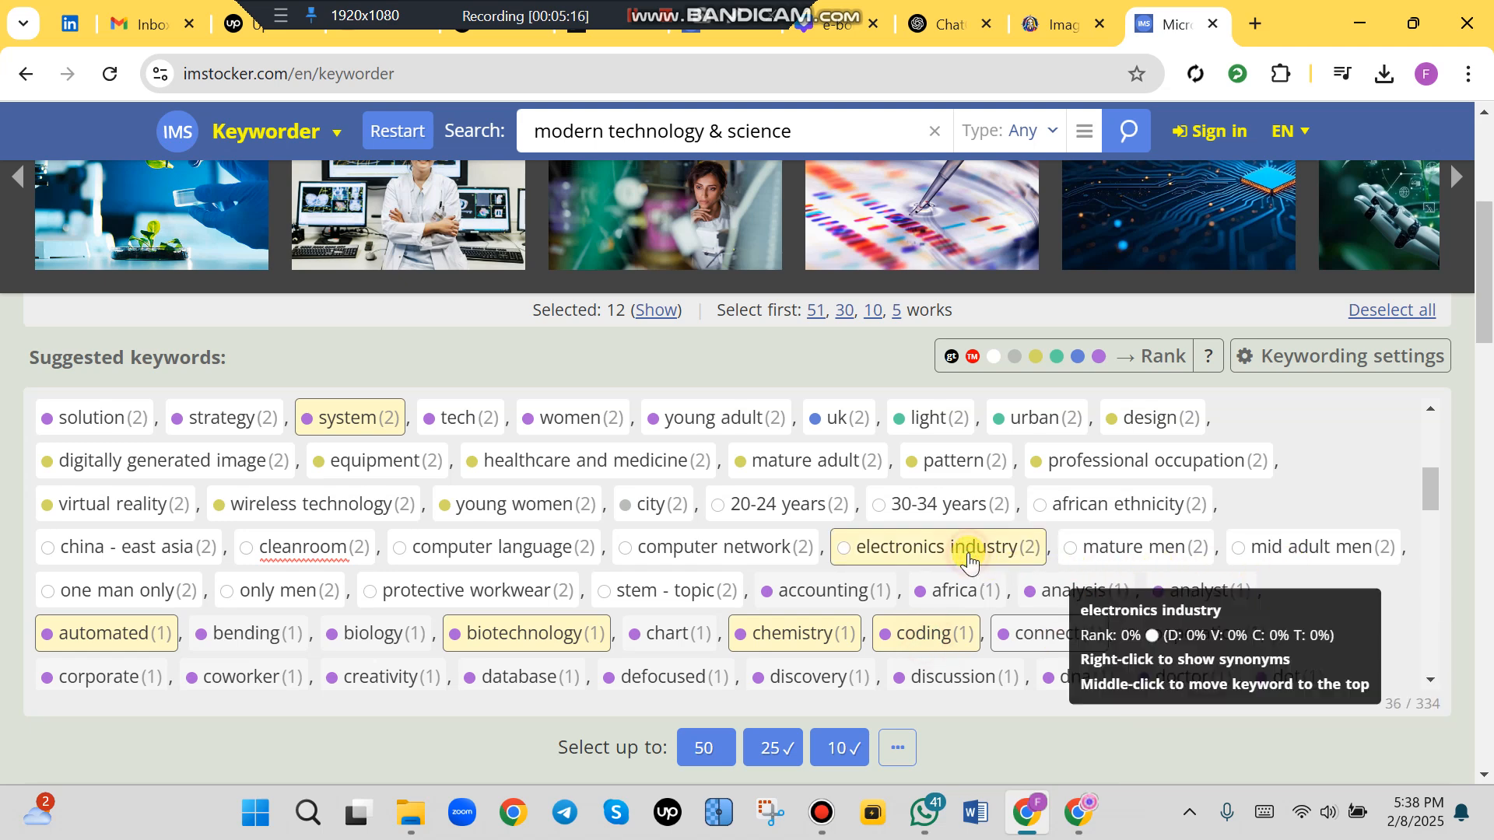
{"action": "left_click", "coordinate": [782, 550]}
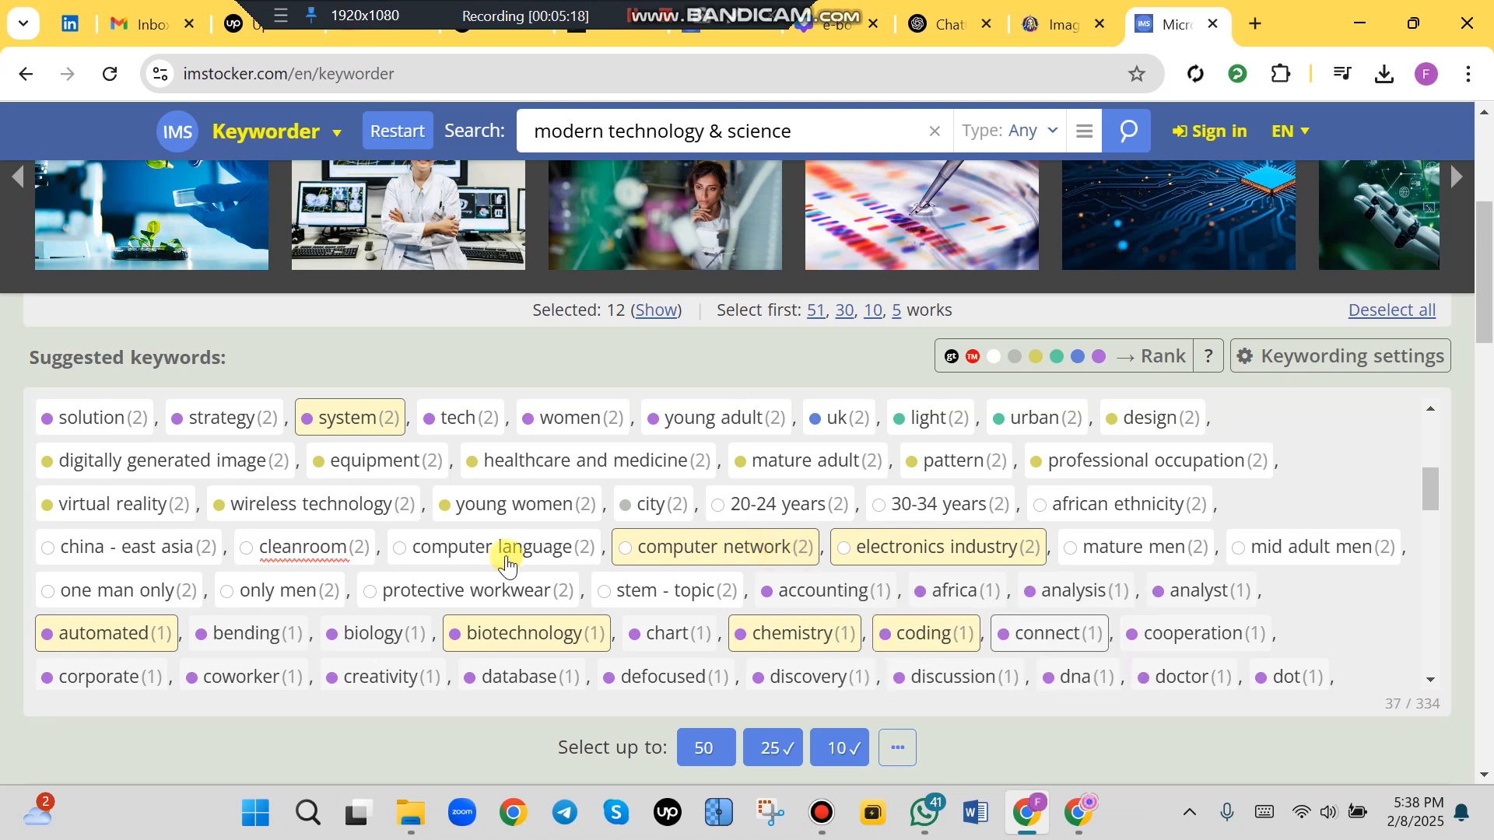
{"action": "left_click", "coordinate": [498, 557]}
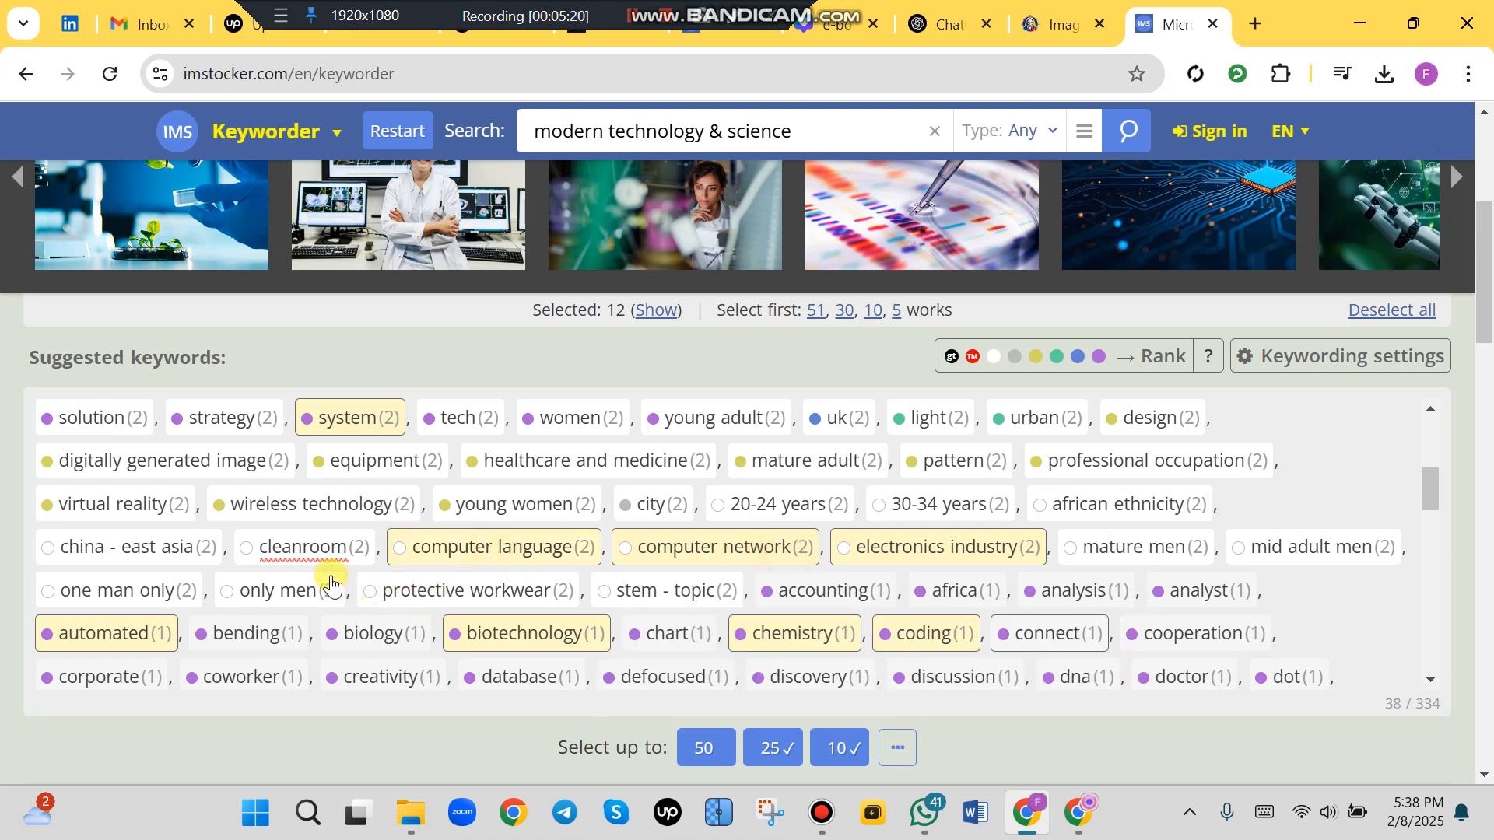
{"action": "left_click", "coordinate": [324, 519]}
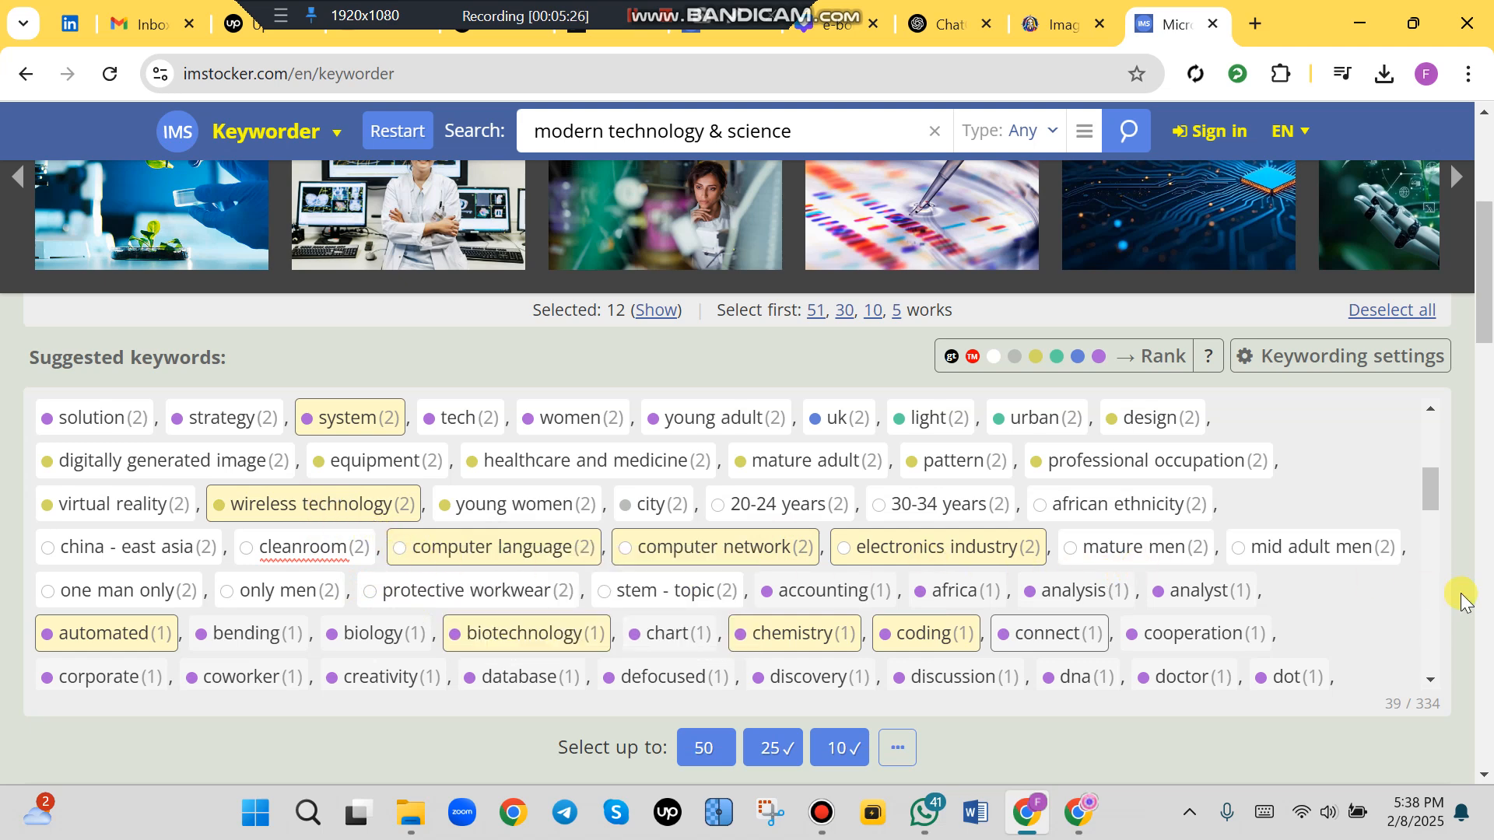
- Pick global, engineering, expert, exploration and electricity from further down the suggested keywords
{"action": "left_click_drag", "start_coordinate": [1422, 479], "coordinate": [1429, 504]}
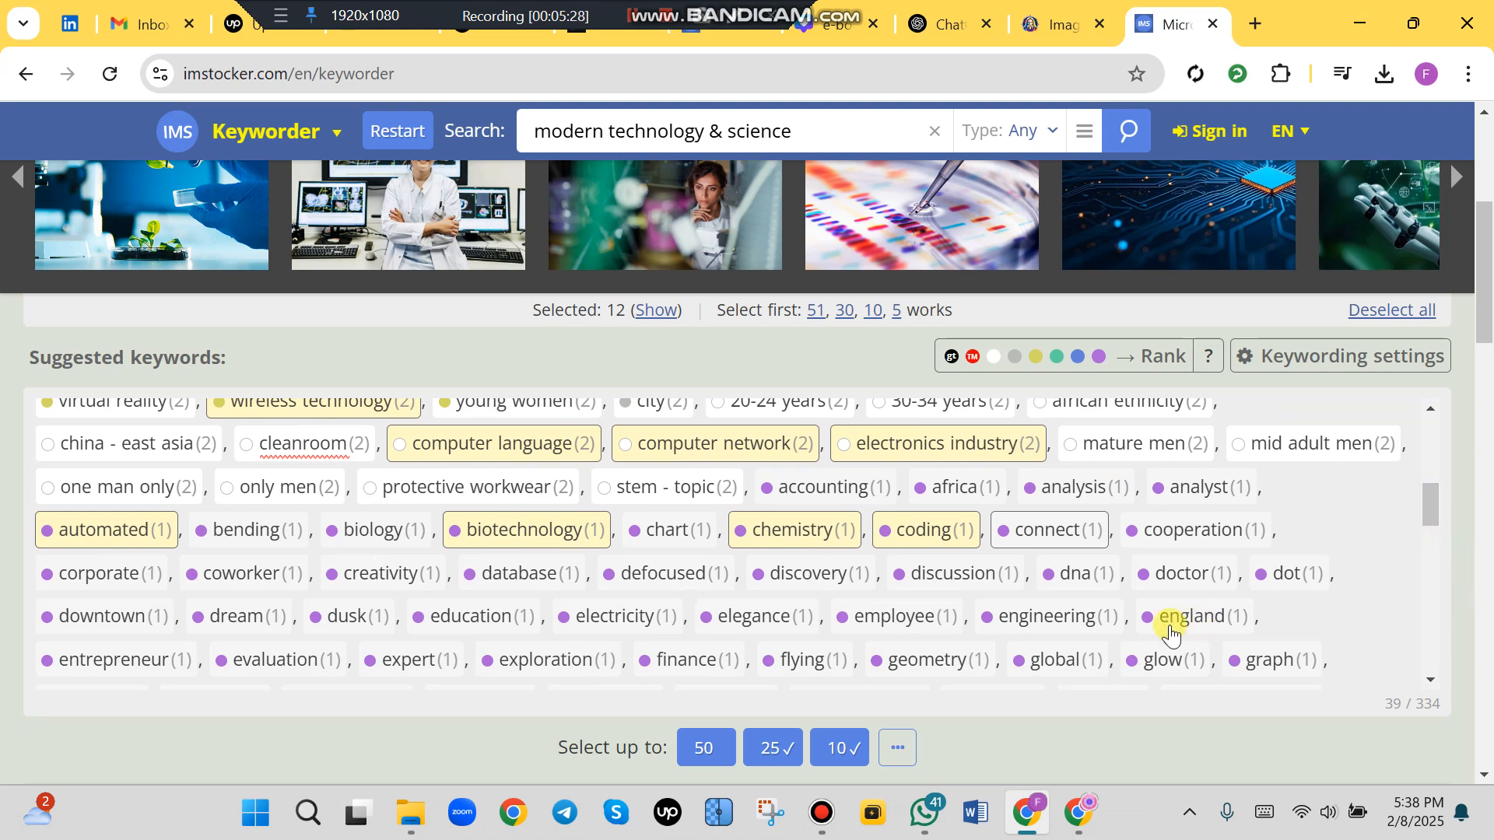
{"action": "left_click", "coordinate": [1024, 663]}
{"action": "left_click", "coordinate": [1052, 616]}
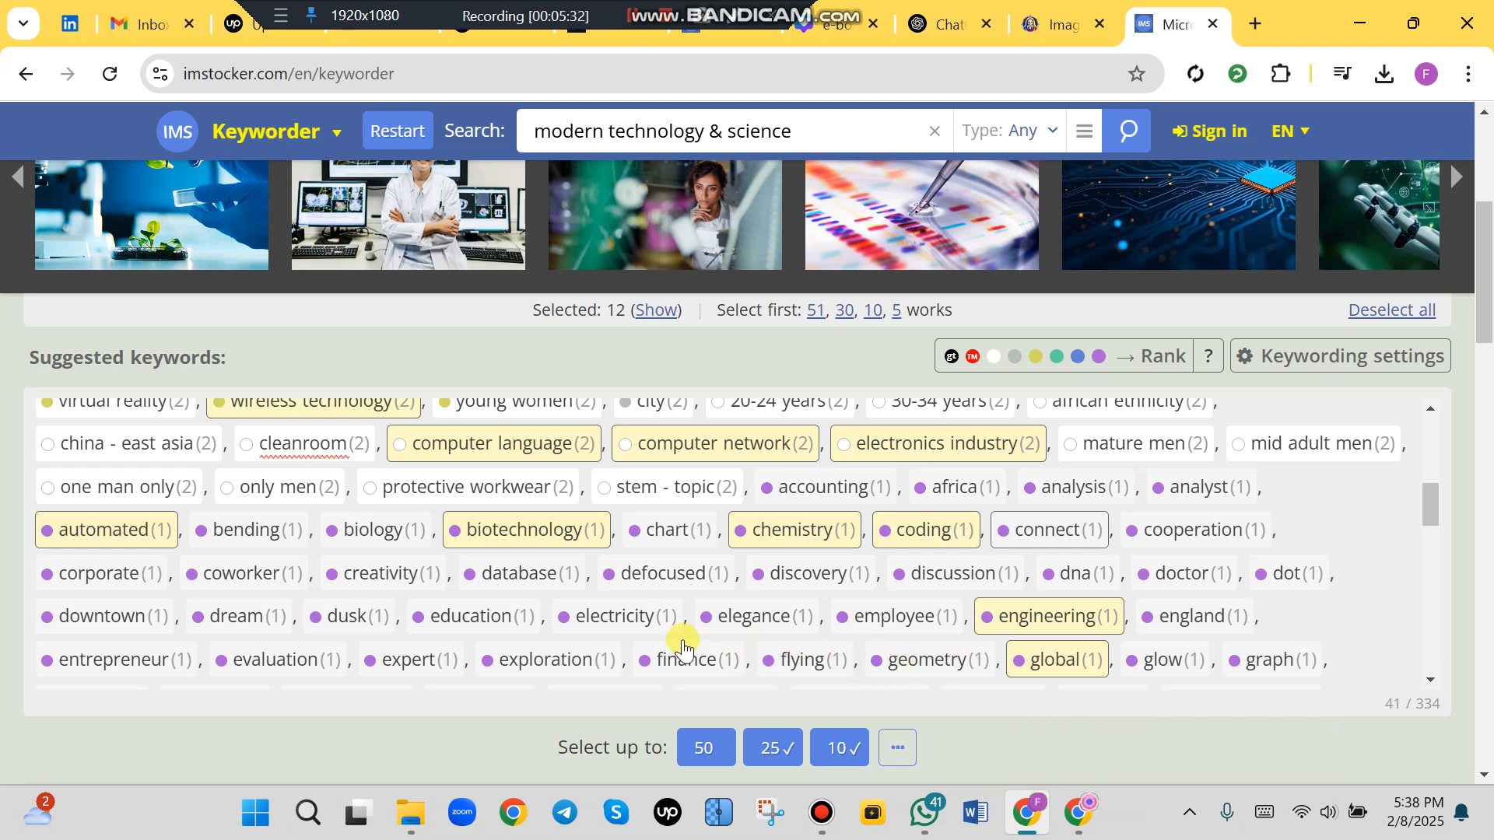
{"action": "left_click", "coordinate": [408, 658]}
{"action": "left_click", "coordinate": [529, 663]}
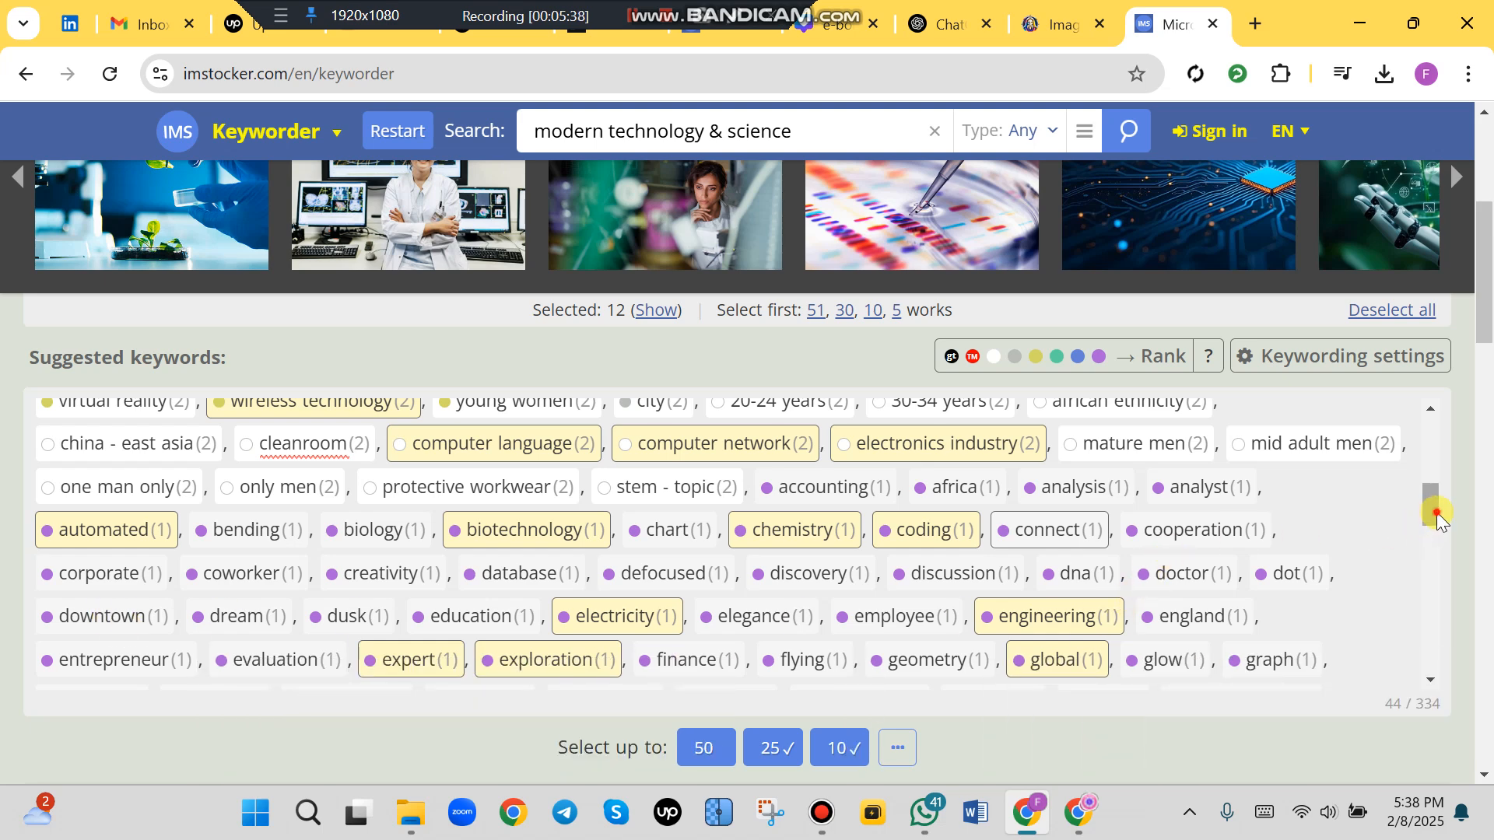
- Add the suggested keywords technical, microbiology and microscope to the picked keywords
{"action": "scroll", "coordinate": [1438, 519], "scroll_direction": "down", "scroll_amount": 3}
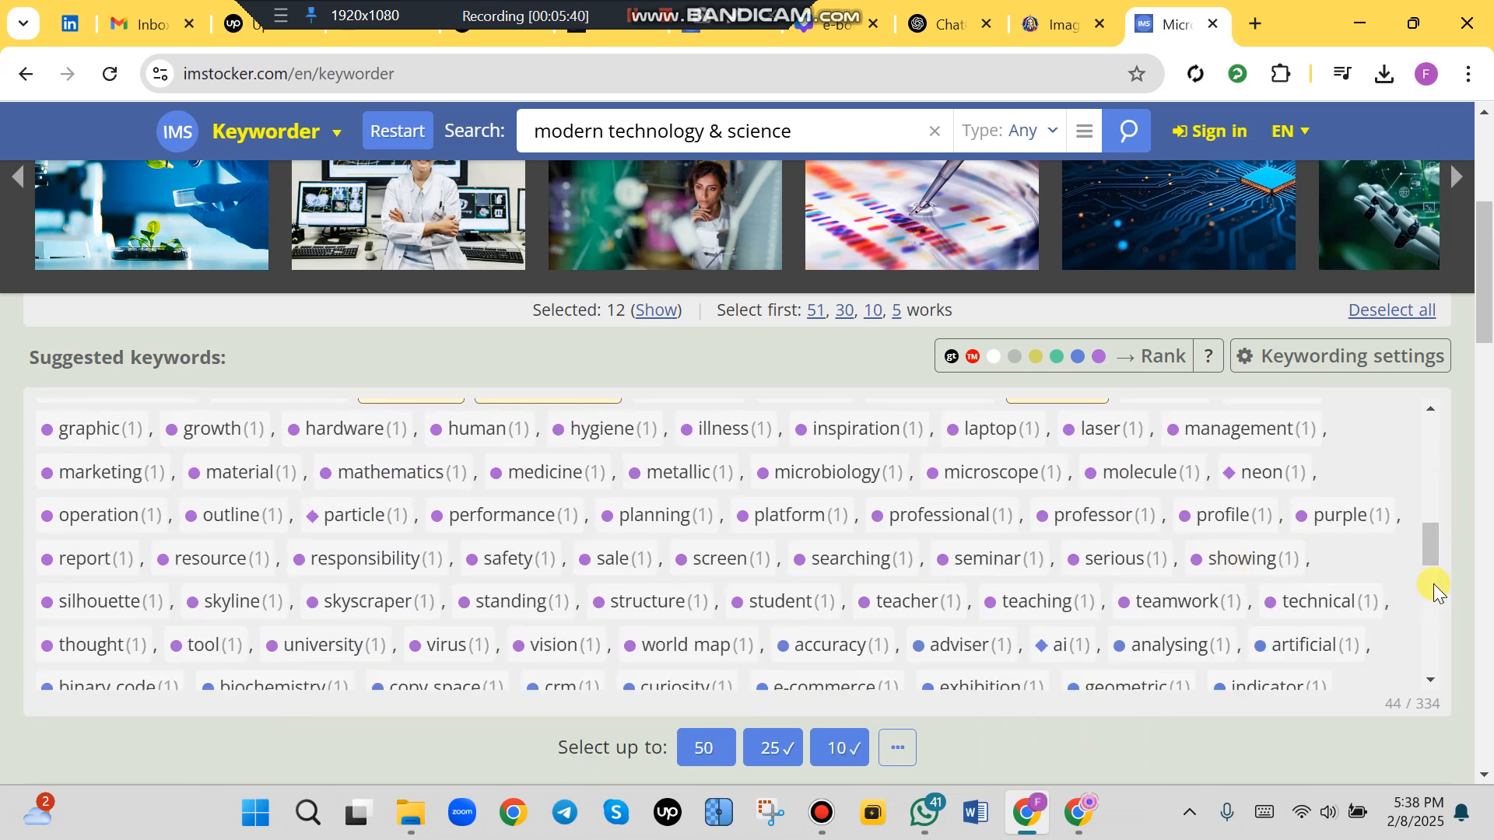
{"action": "left_click", "coordinate": [1319, 610]}
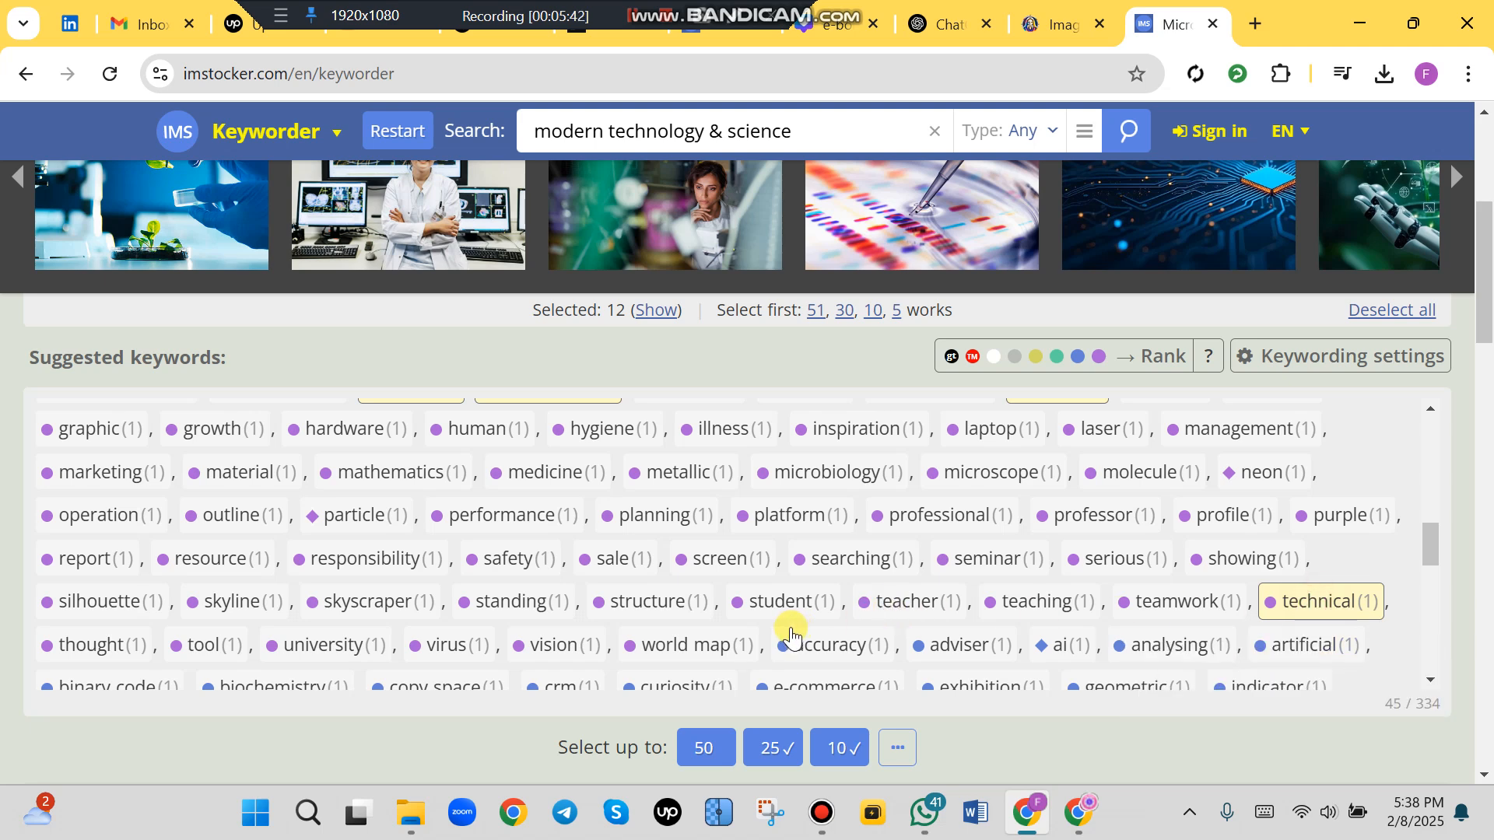
{"action": "left_click", "coordinate": [831, 474]}
{"action": "left_click", "coordinate": [963, 475]}
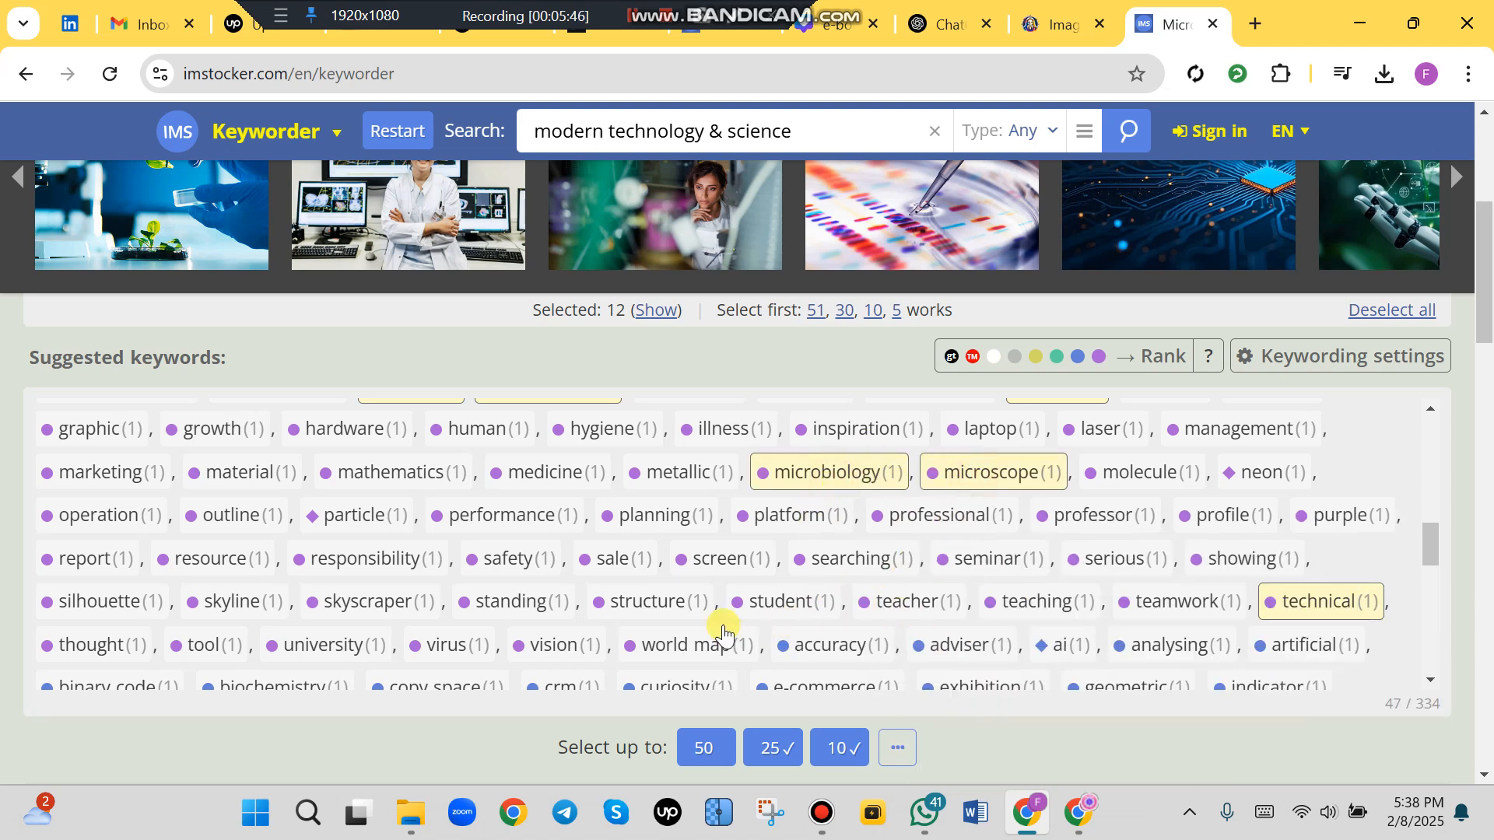
- Pick the suggested keyword big tech and copy the complete keyword list to the clipboard
{"action": "scroll", "coordinate": [1268, 634], "scroll_direction": "down", "scroll_amount": 5}
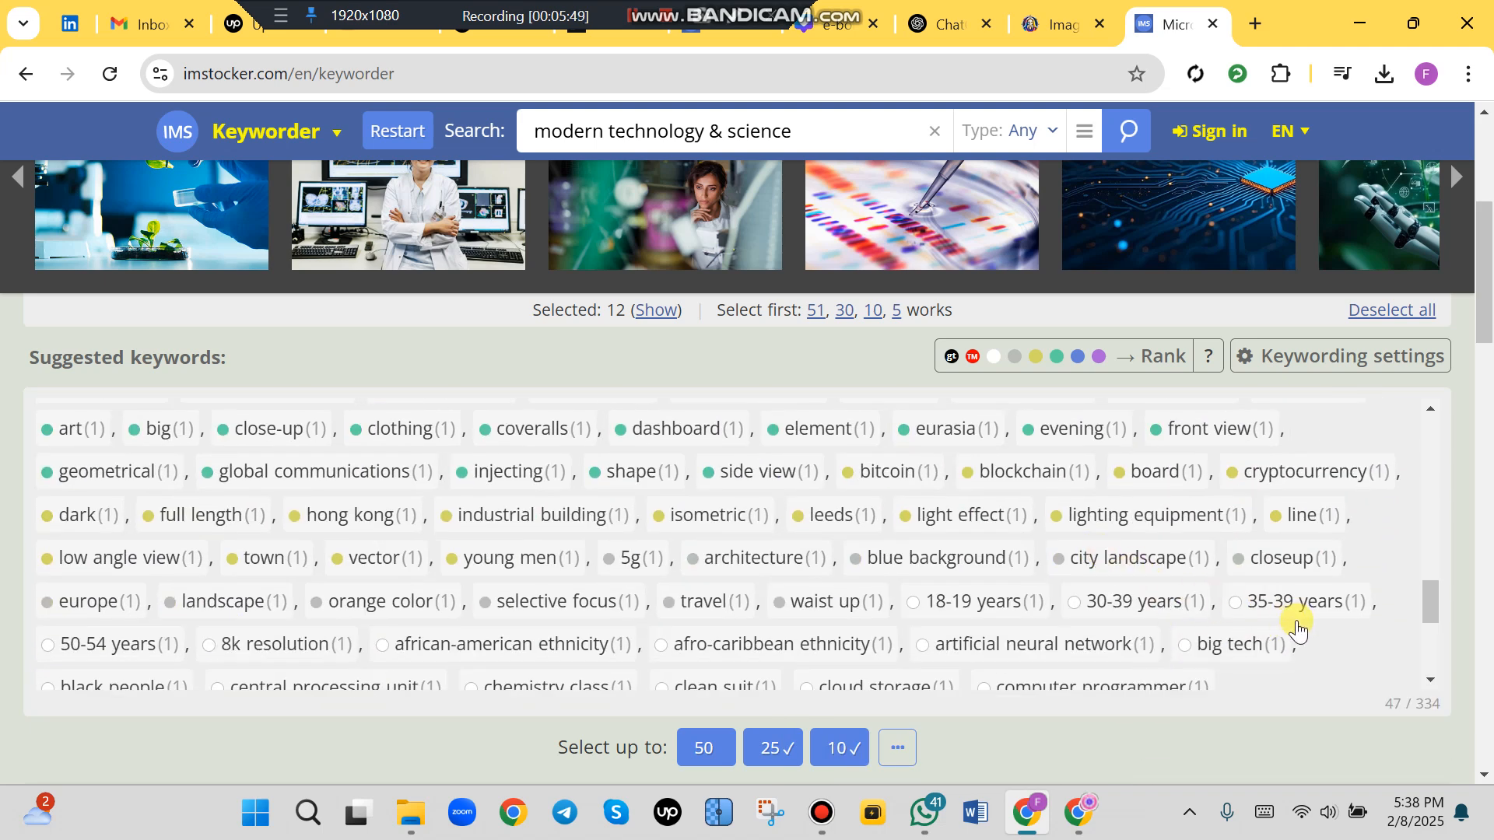
{"action": "left_click", "coordinate": [1233, 644]}
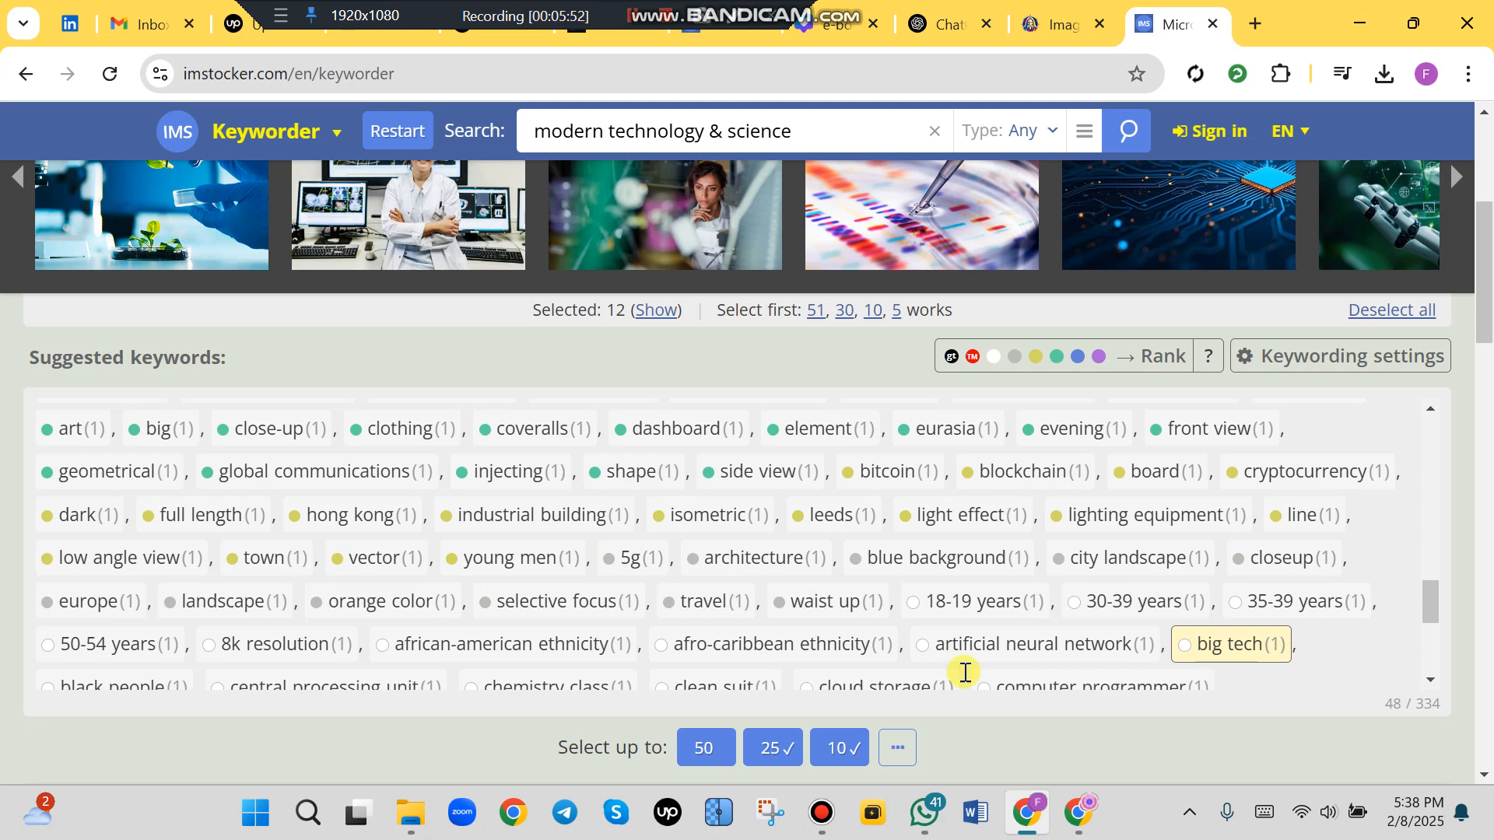
{"action": "scroll", "coordinate": [1488, 325], "scroll_direction": "down", "scroll_amount": 7}
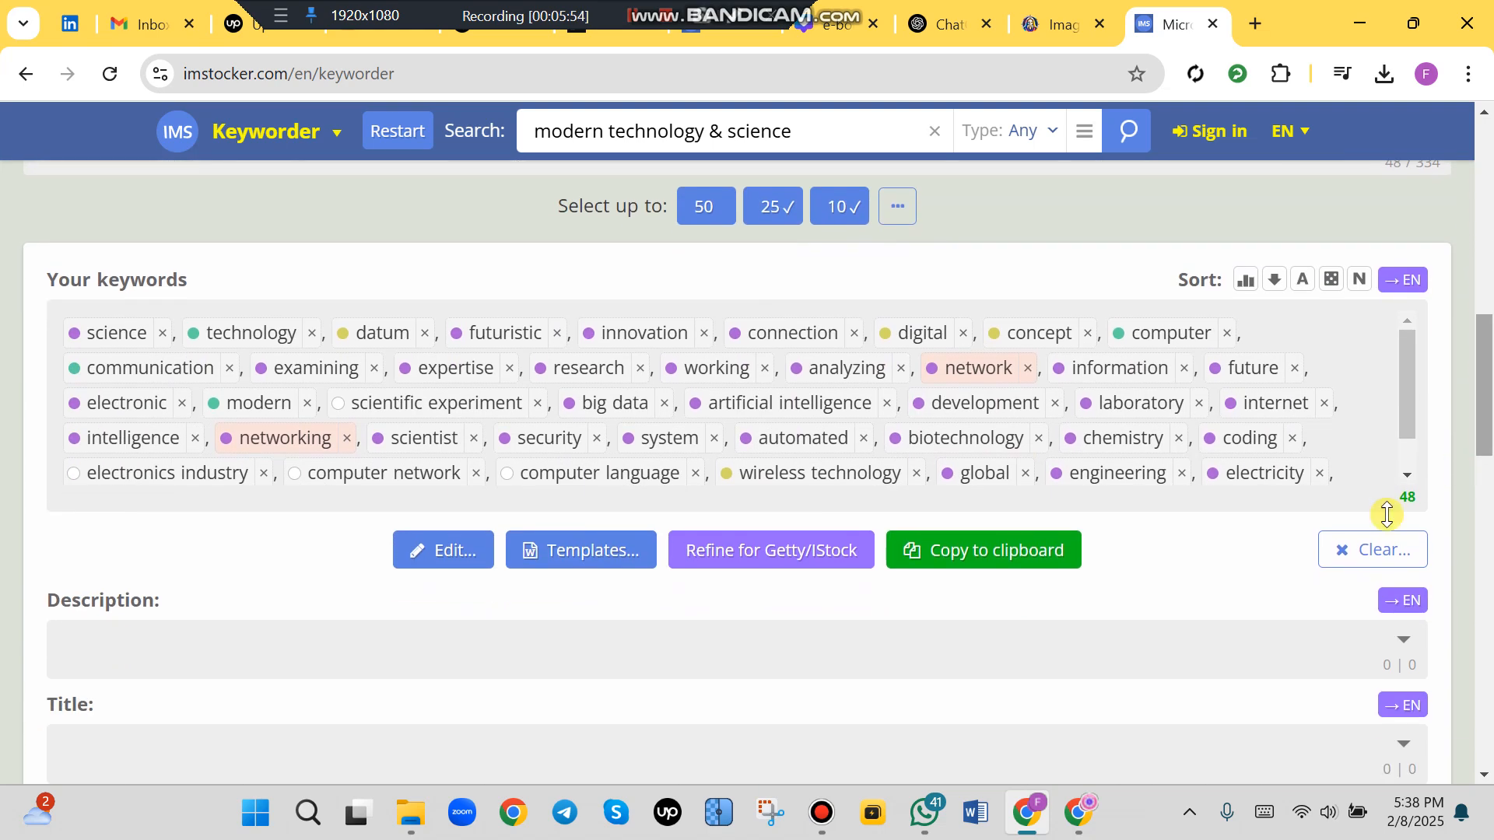
{"action": "left_click", "coordinate": [1026, 568]}
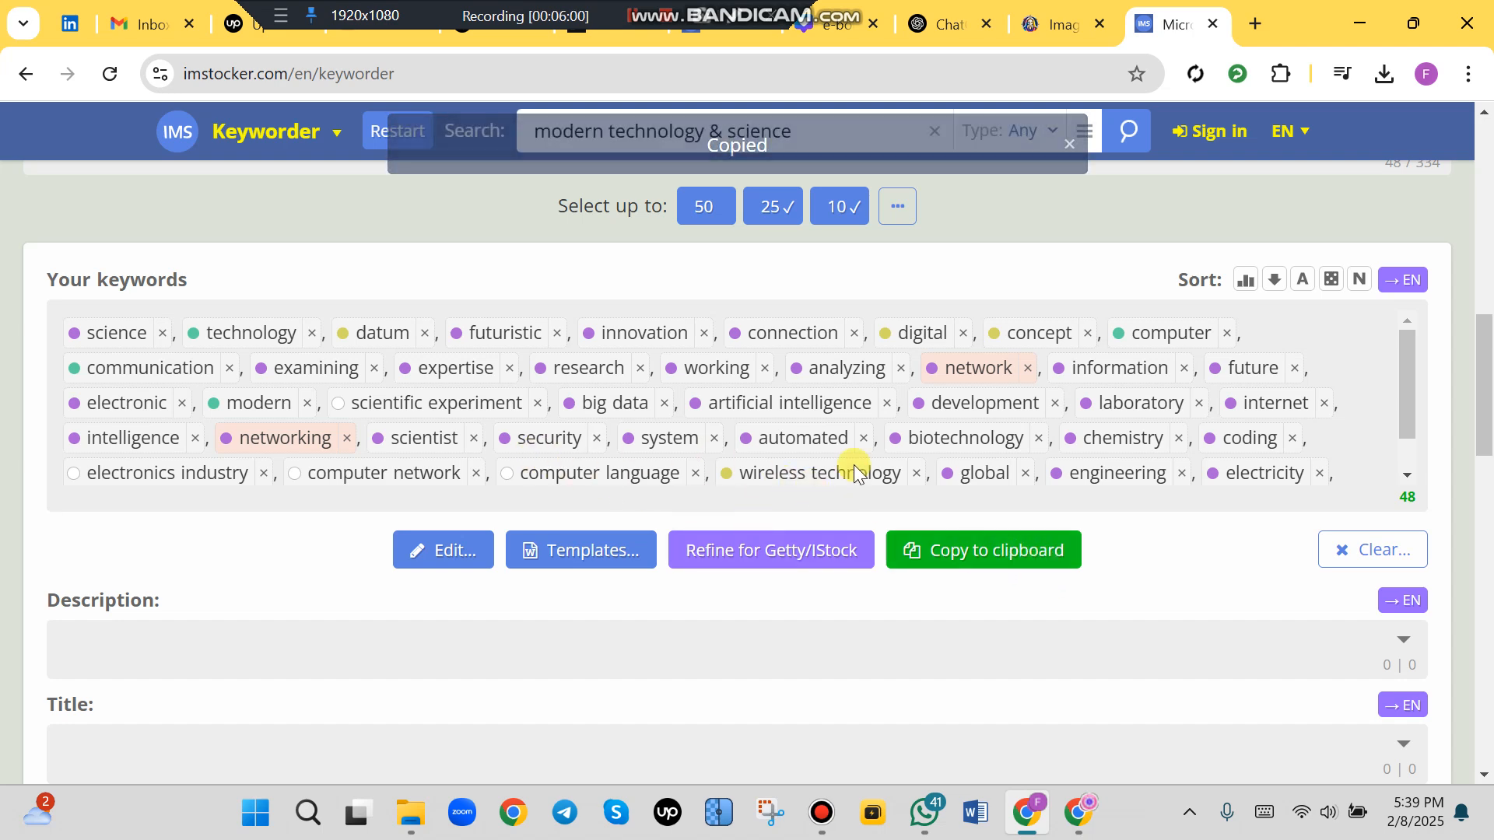
- Switch to File Explorer and open the upscayl_jpg_realesrgan-x4fast_5x folder inside AAA
{"action": "left_click", "coordinate": [430, 814]}
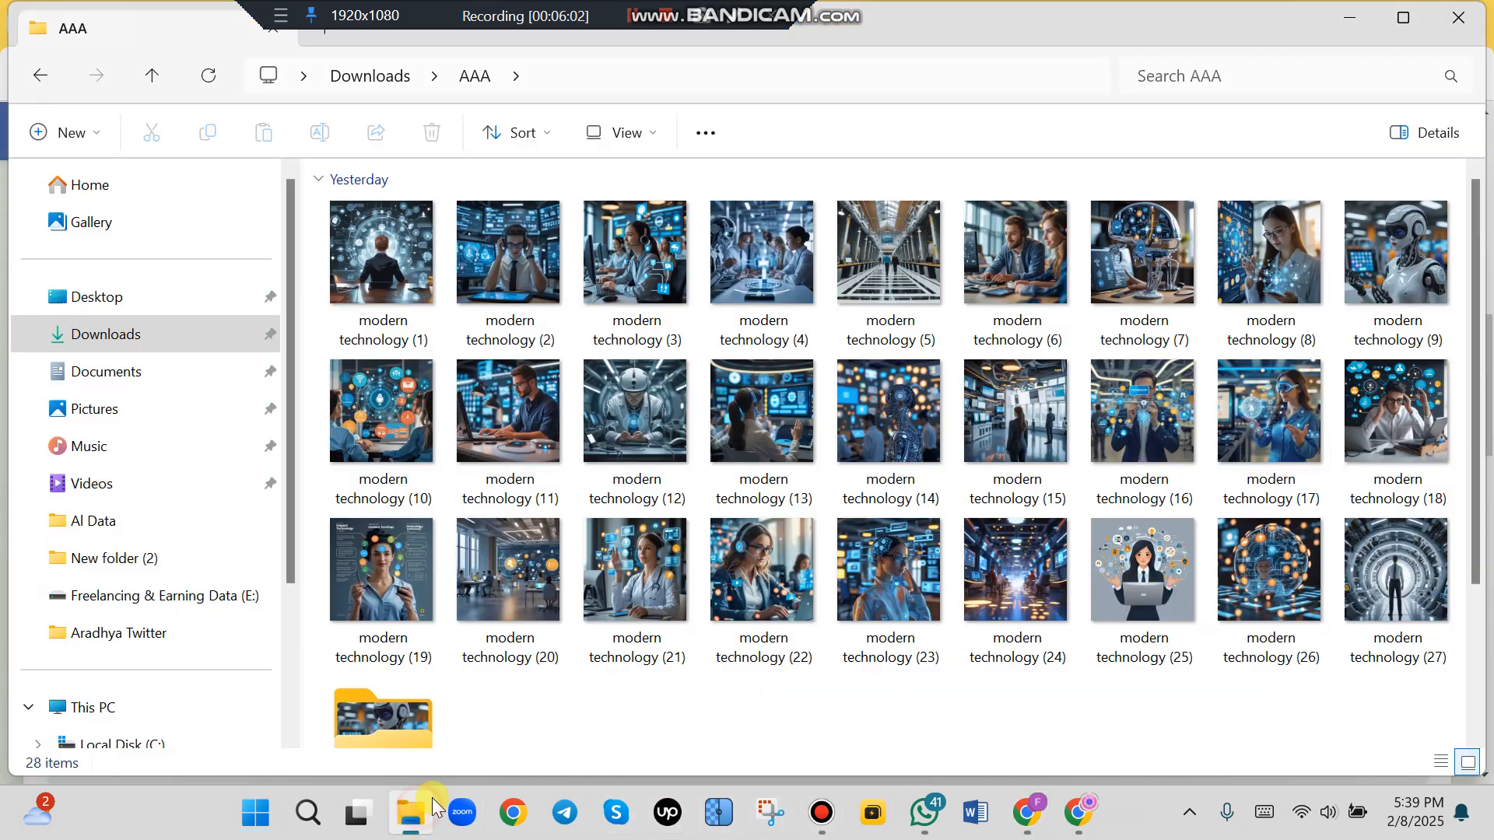
{"action": "scroll", "coordinate": [431, 677], "scroll_direction": "down", "scroll_amount": 1}
{"action": "double_click", "coordinate": [428, 671]}
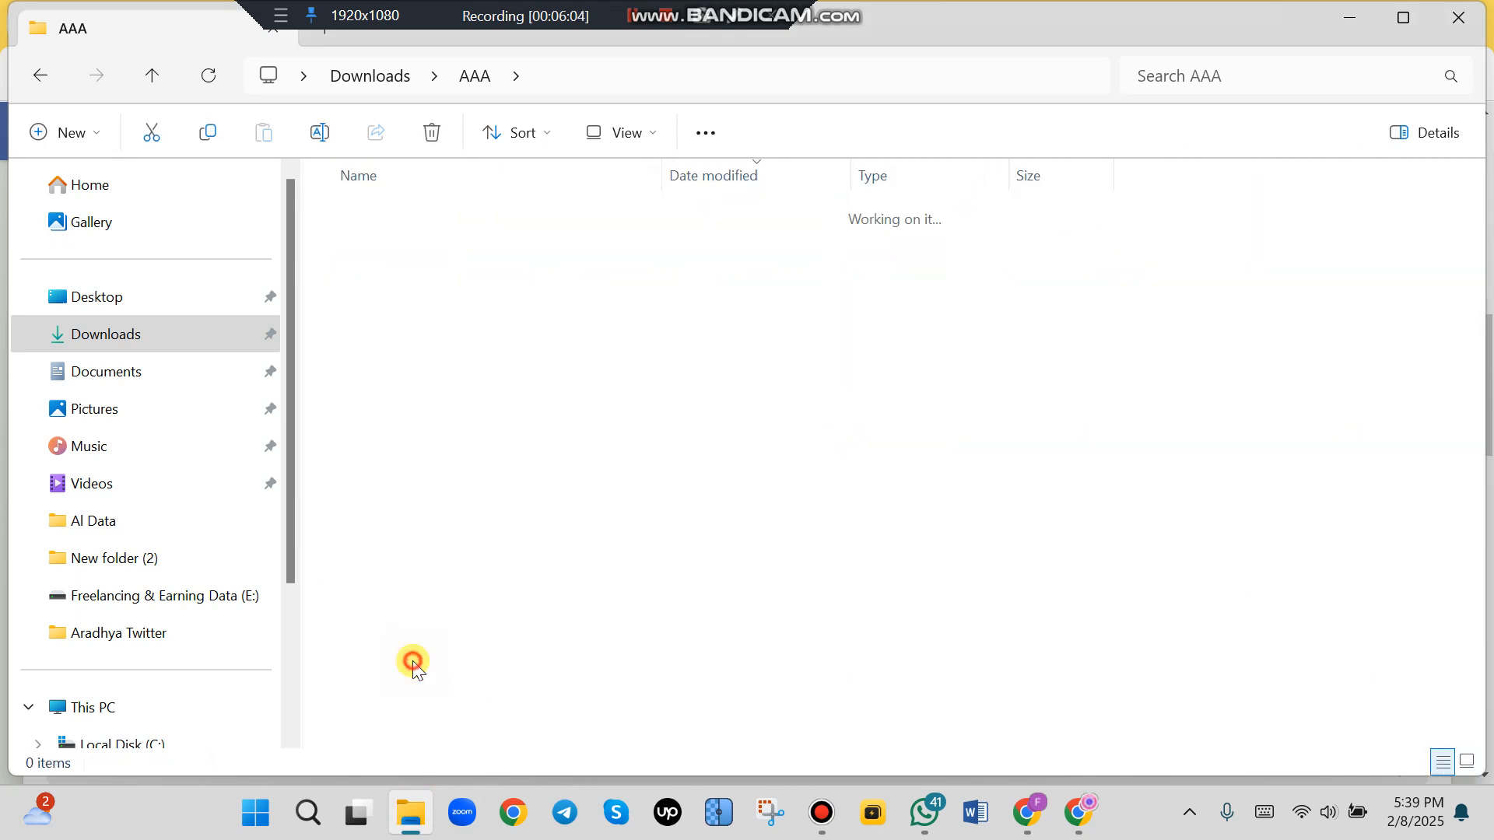
{"action": "left_click", "coordinate": [453, 249]}
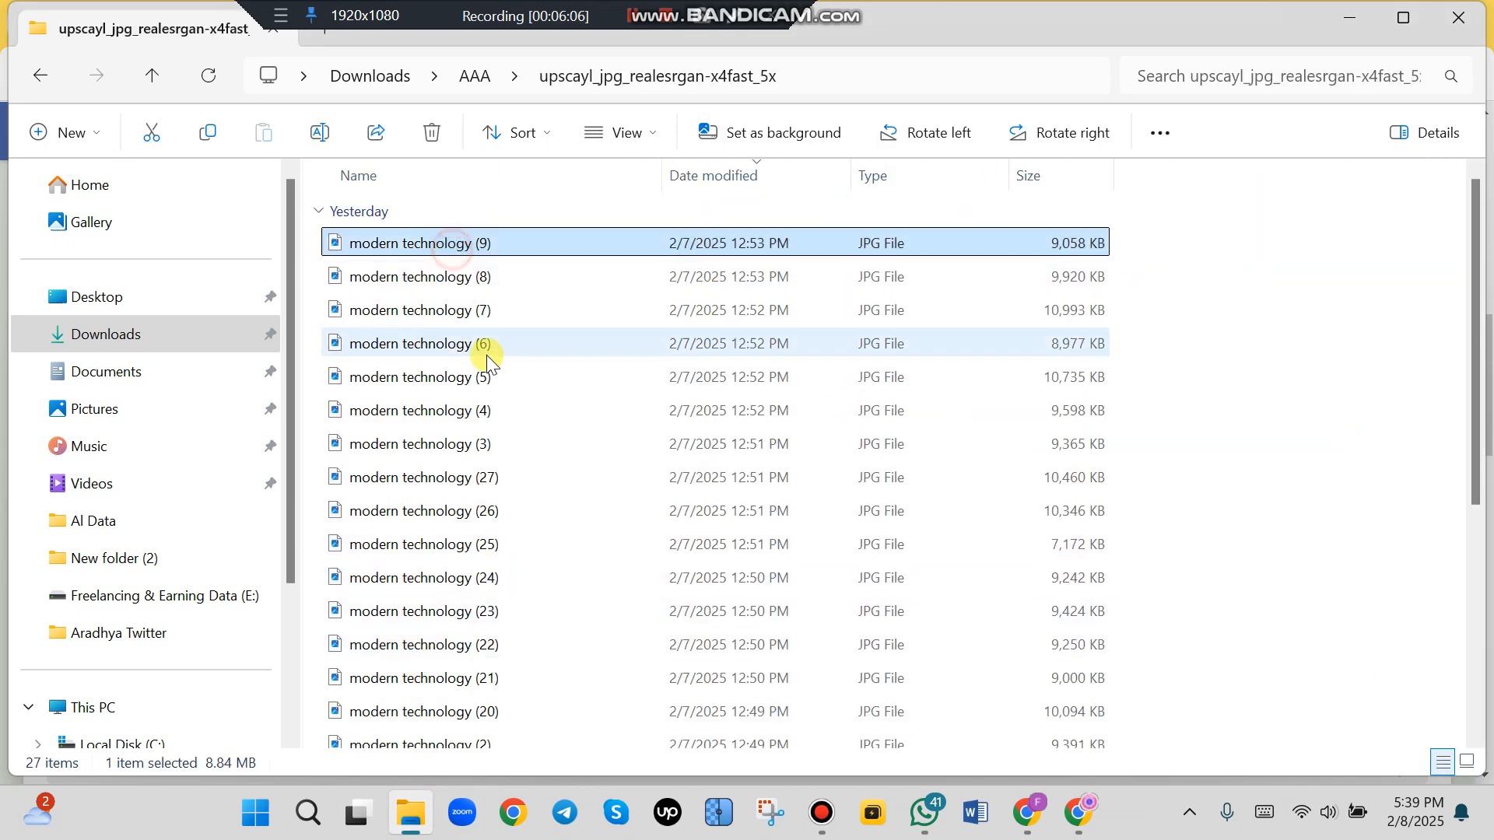
{"action": "scroll", "coordinate": [465, 274], "scroll_direction": "down", "scroll_amount": 3}
{"action": "scroll", "coordinate": [465, 286], "scroll_direction": "up", "scroll_amount": 3}
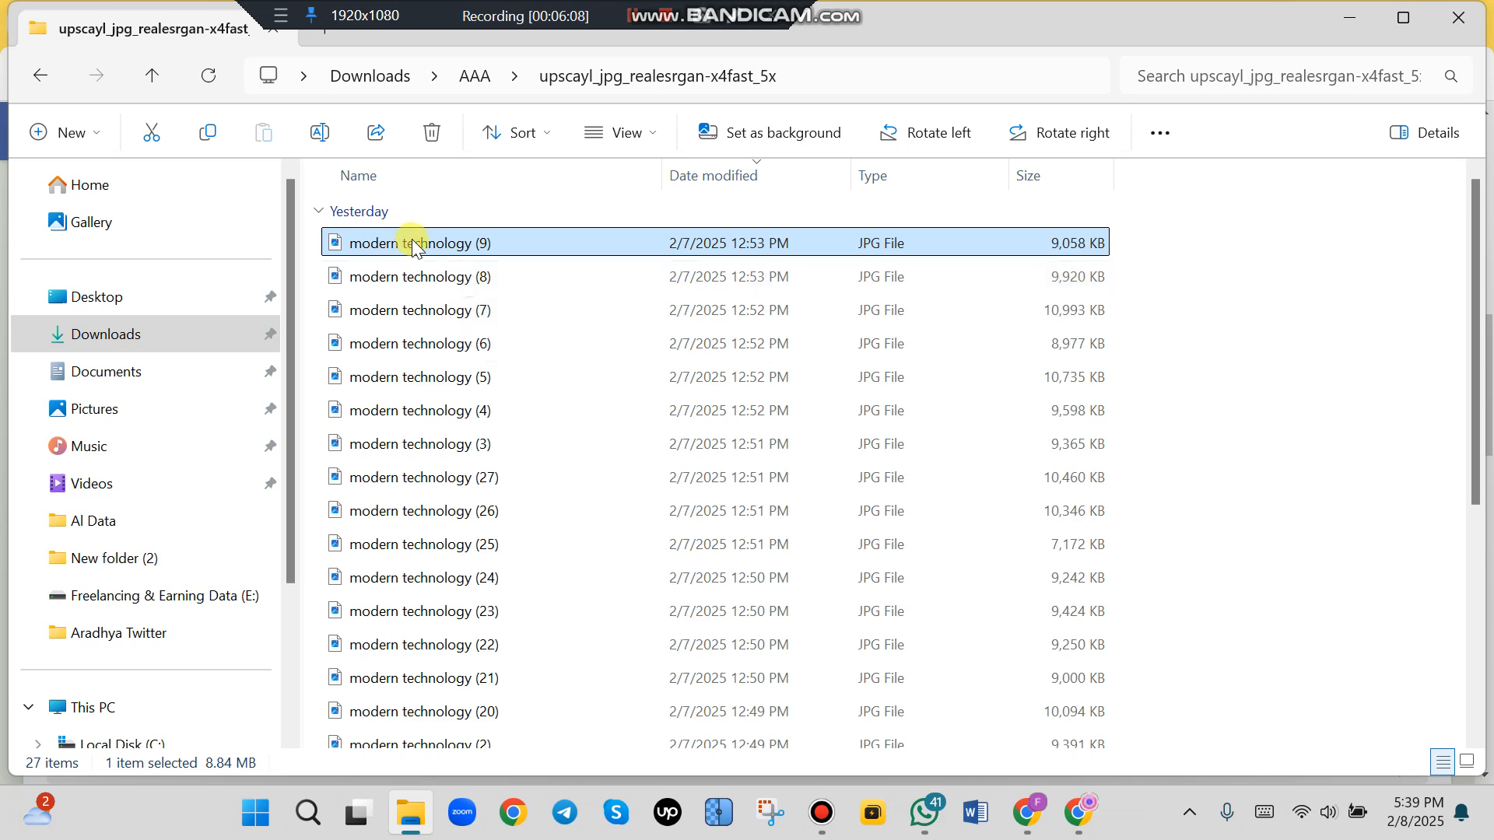
- Select all the modern technology images in the folder and open the details of their shared properties
{"action": "key", "text": "ctrl+a"}
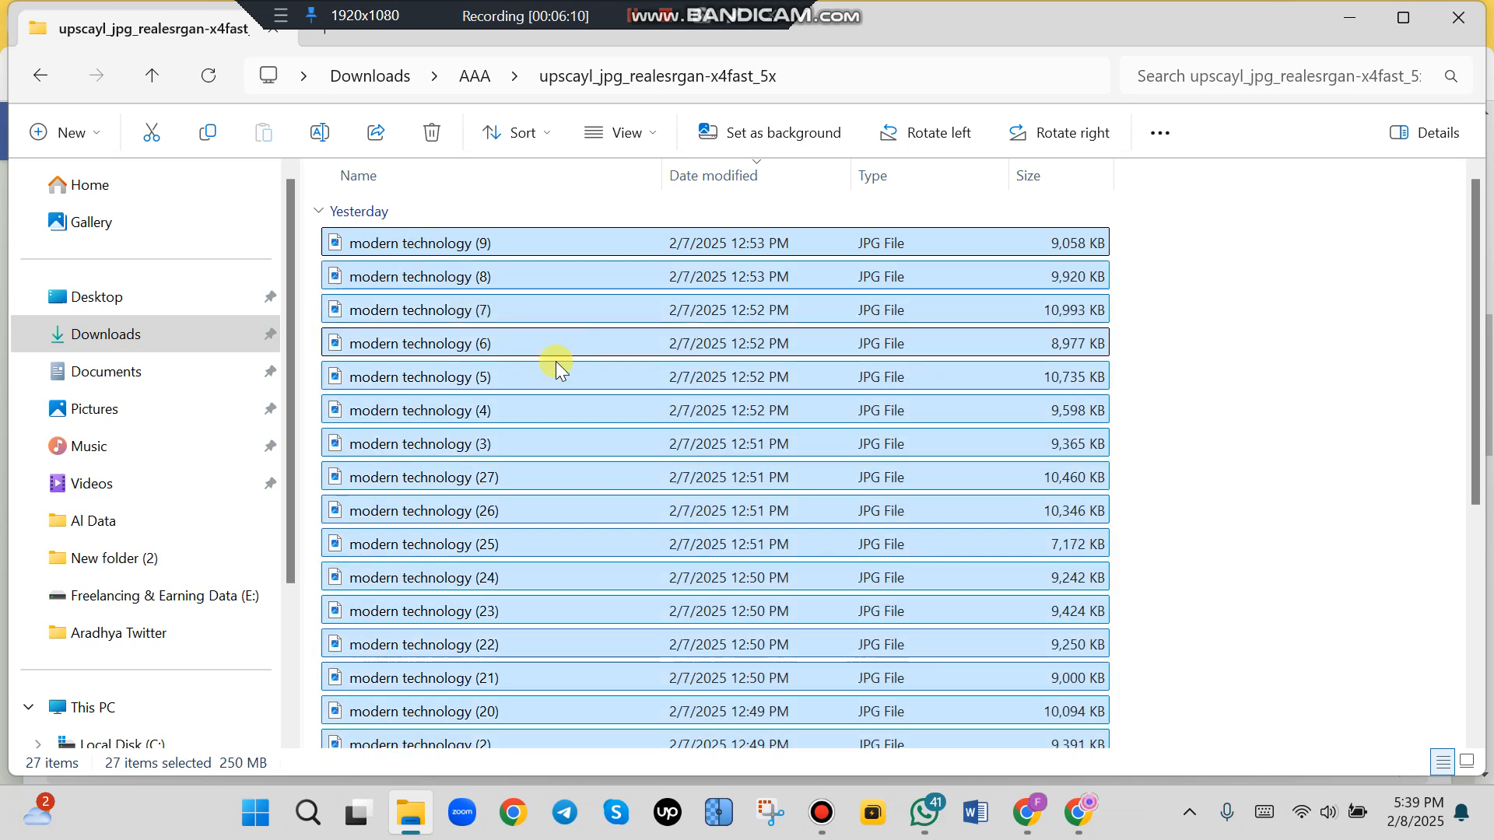
{"action": "right_click", "coordinate": [362, 239]}
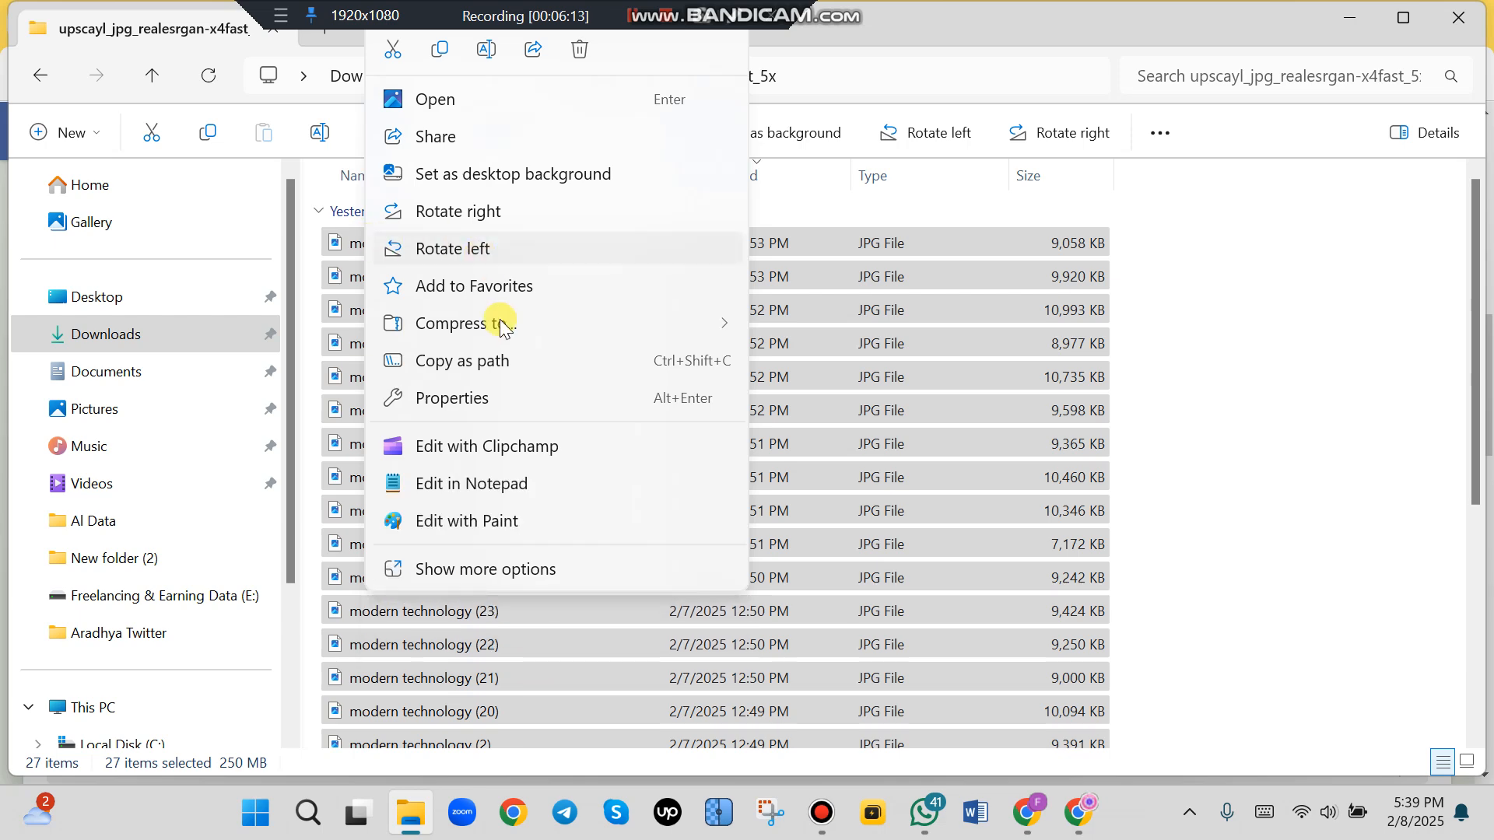
{"action": "left_click", "coordinate": [467, 396]}
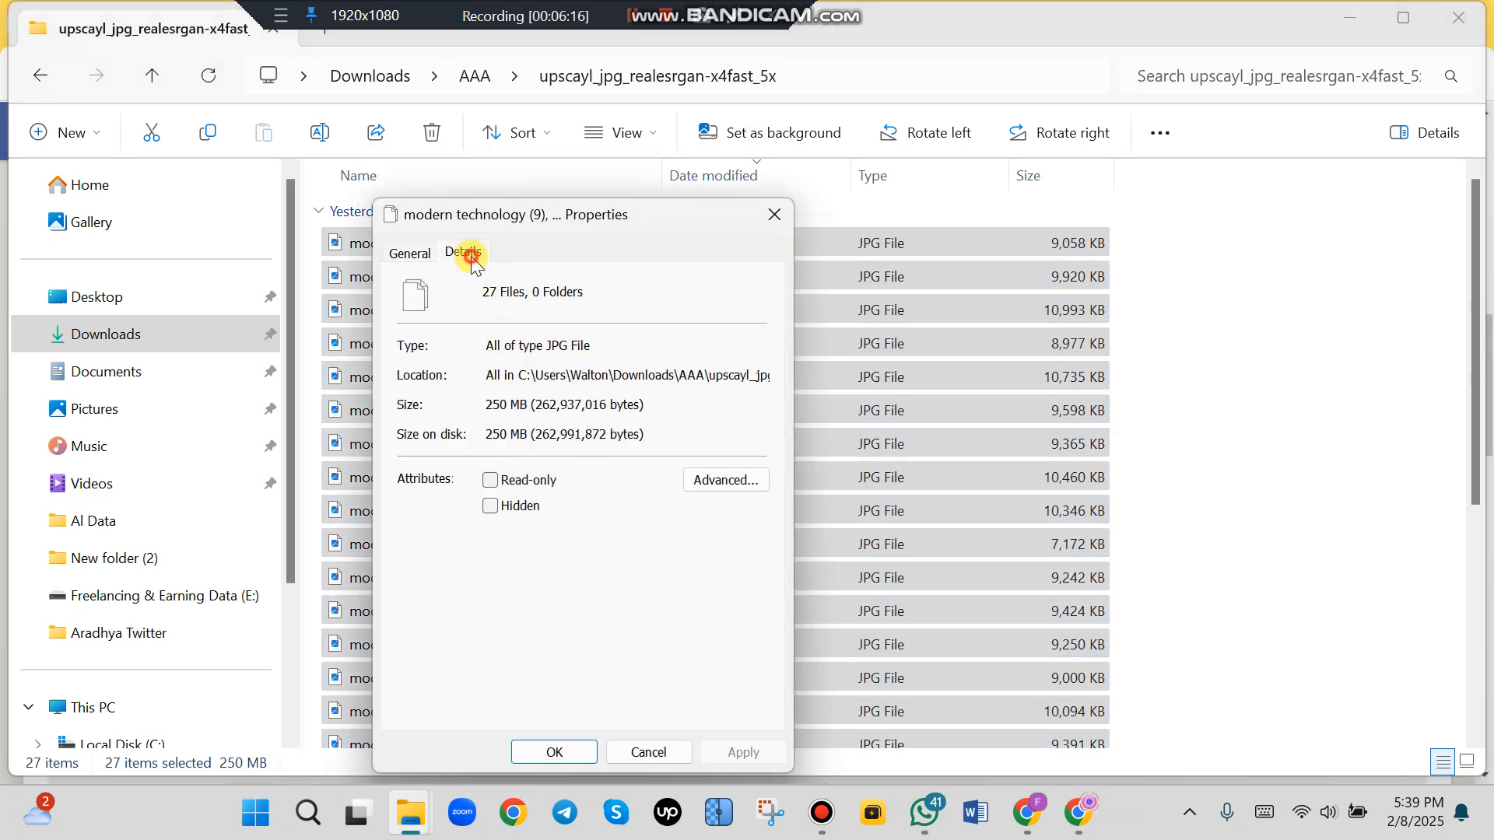
{"action": "left_click", "coordinate": [471, 257]}
- Set the images' title to Modern Technology, the subject to Science and Technology and the rating to five stars
{"action": "left_click", "coordinate": [603, 332]}
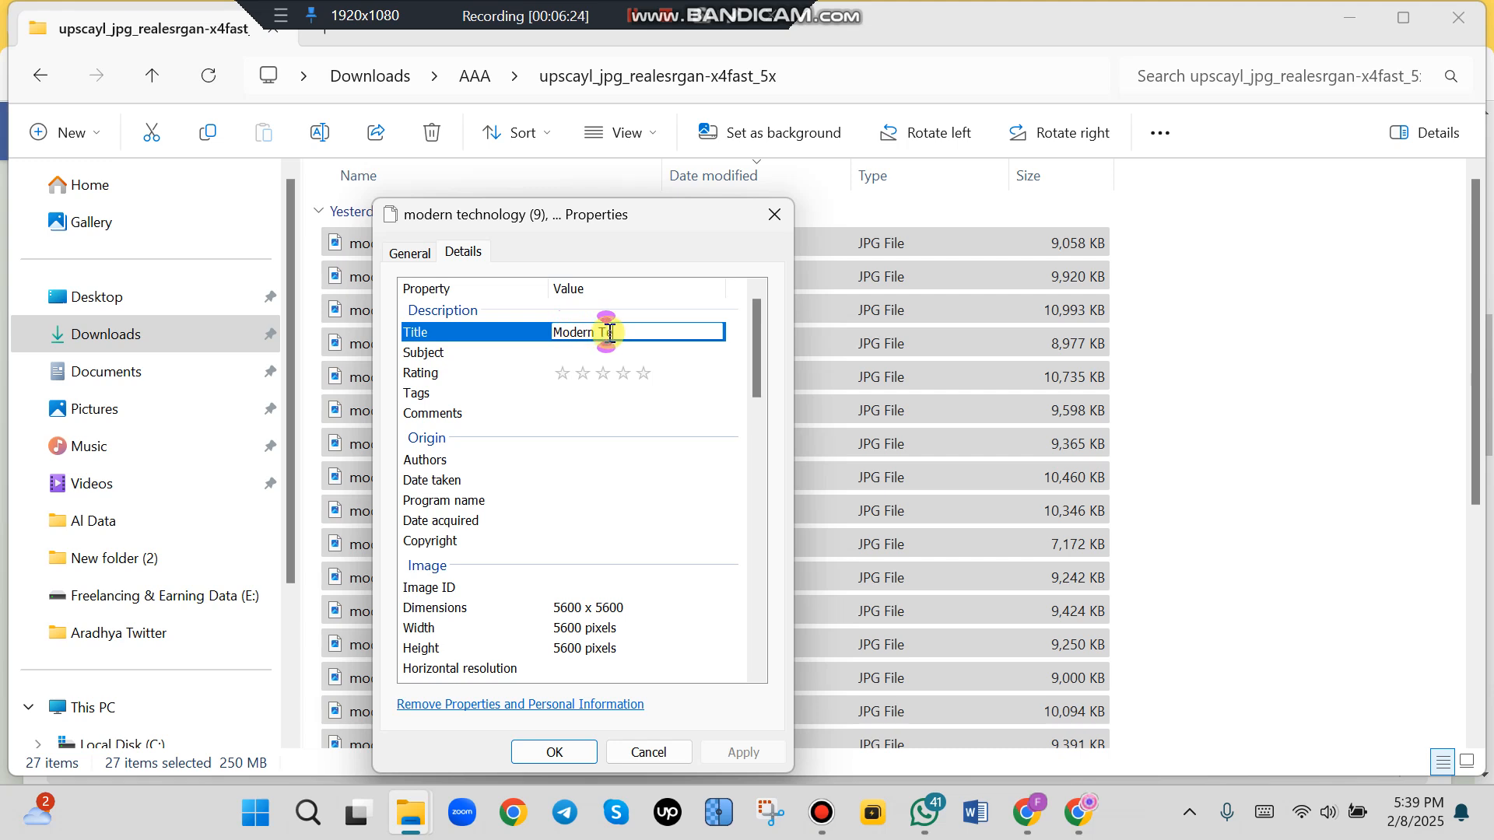
{"action": "type", "text": "Modern Technology"}
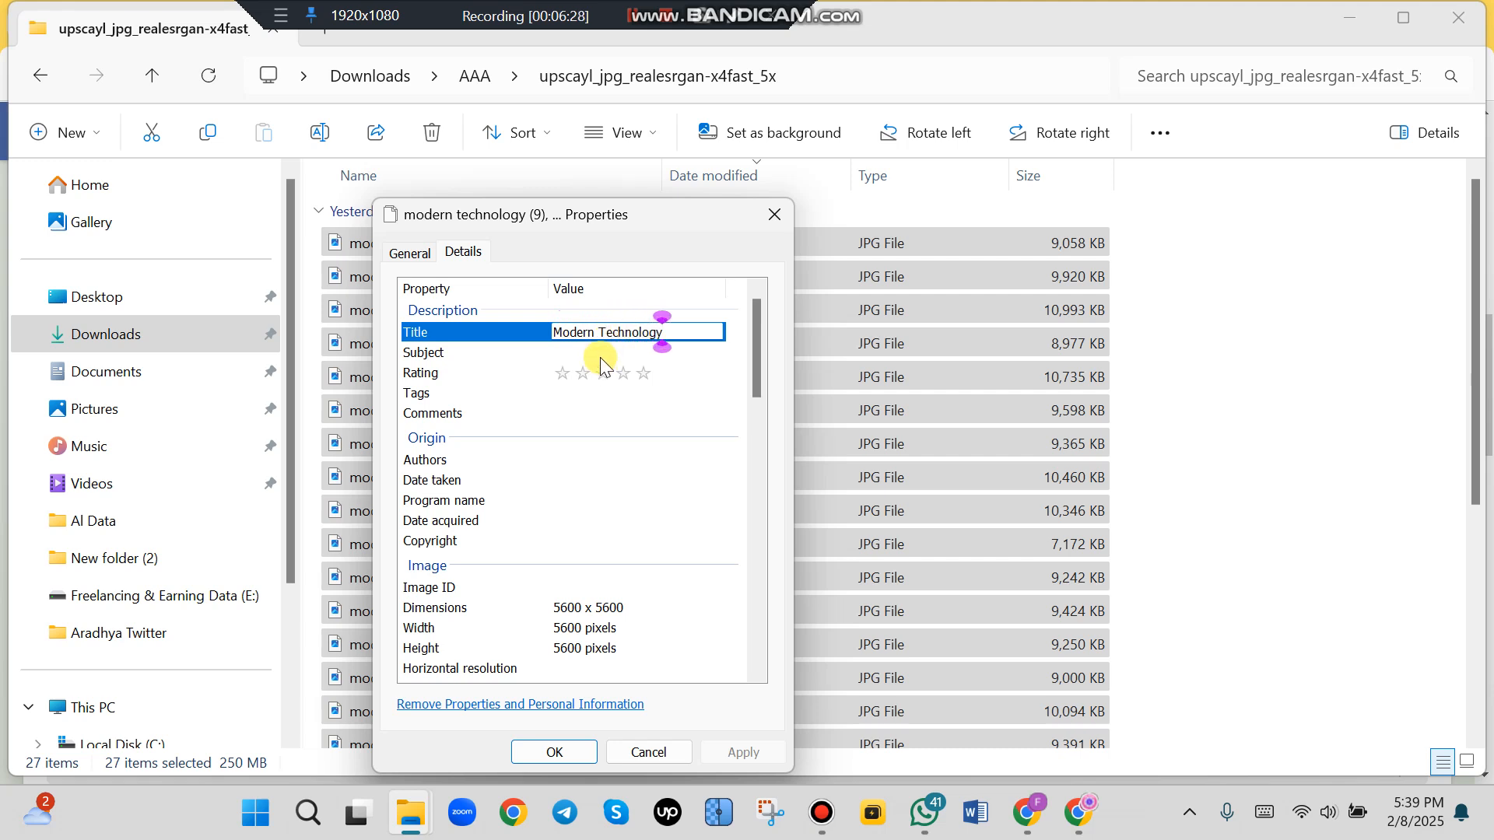
{"action": "left_click", "coordinate": [601, 355]}
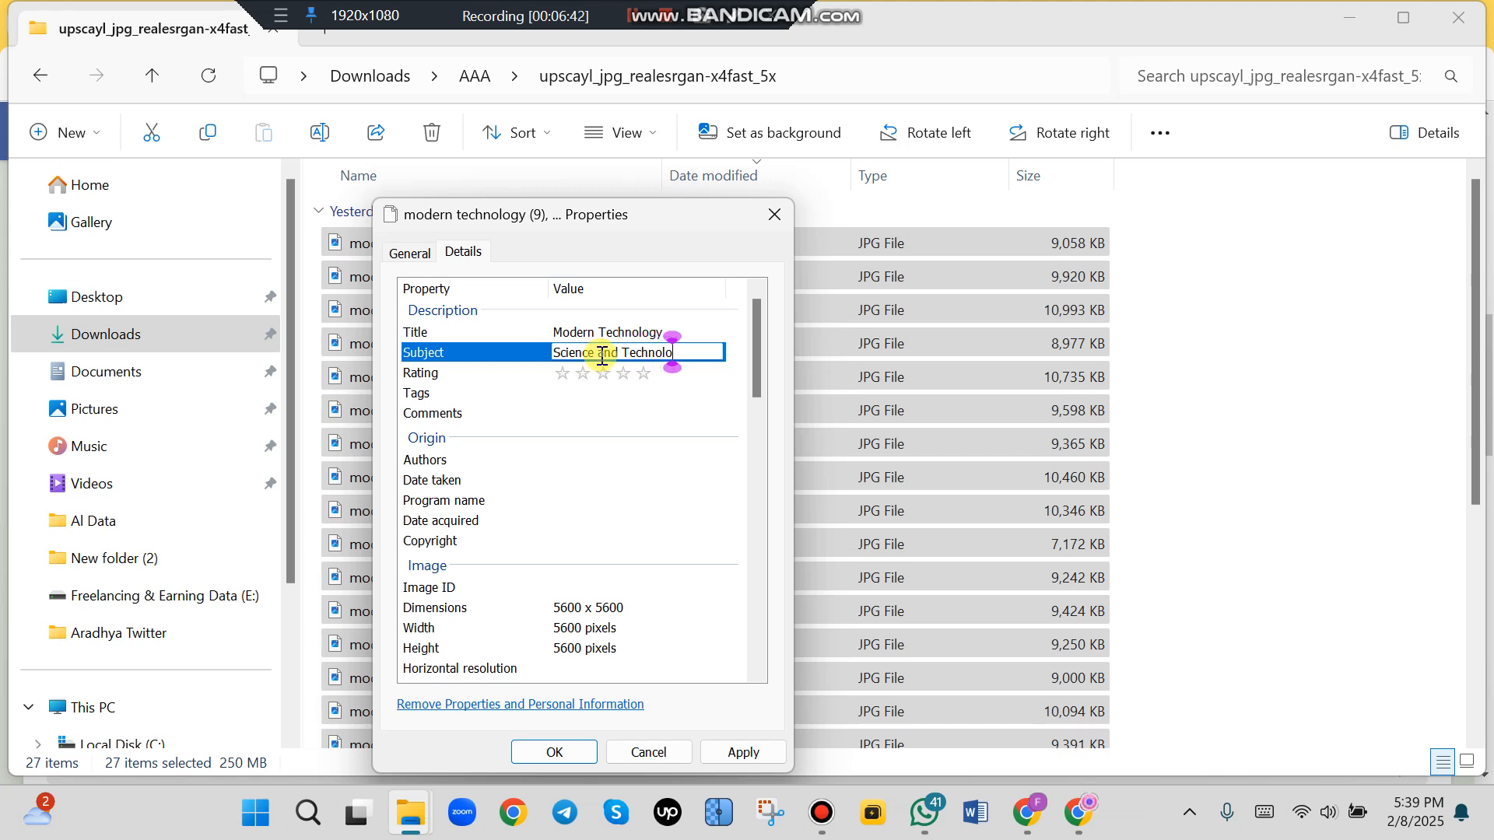
{"action": "left_click", "coordinate": [644, 374]}
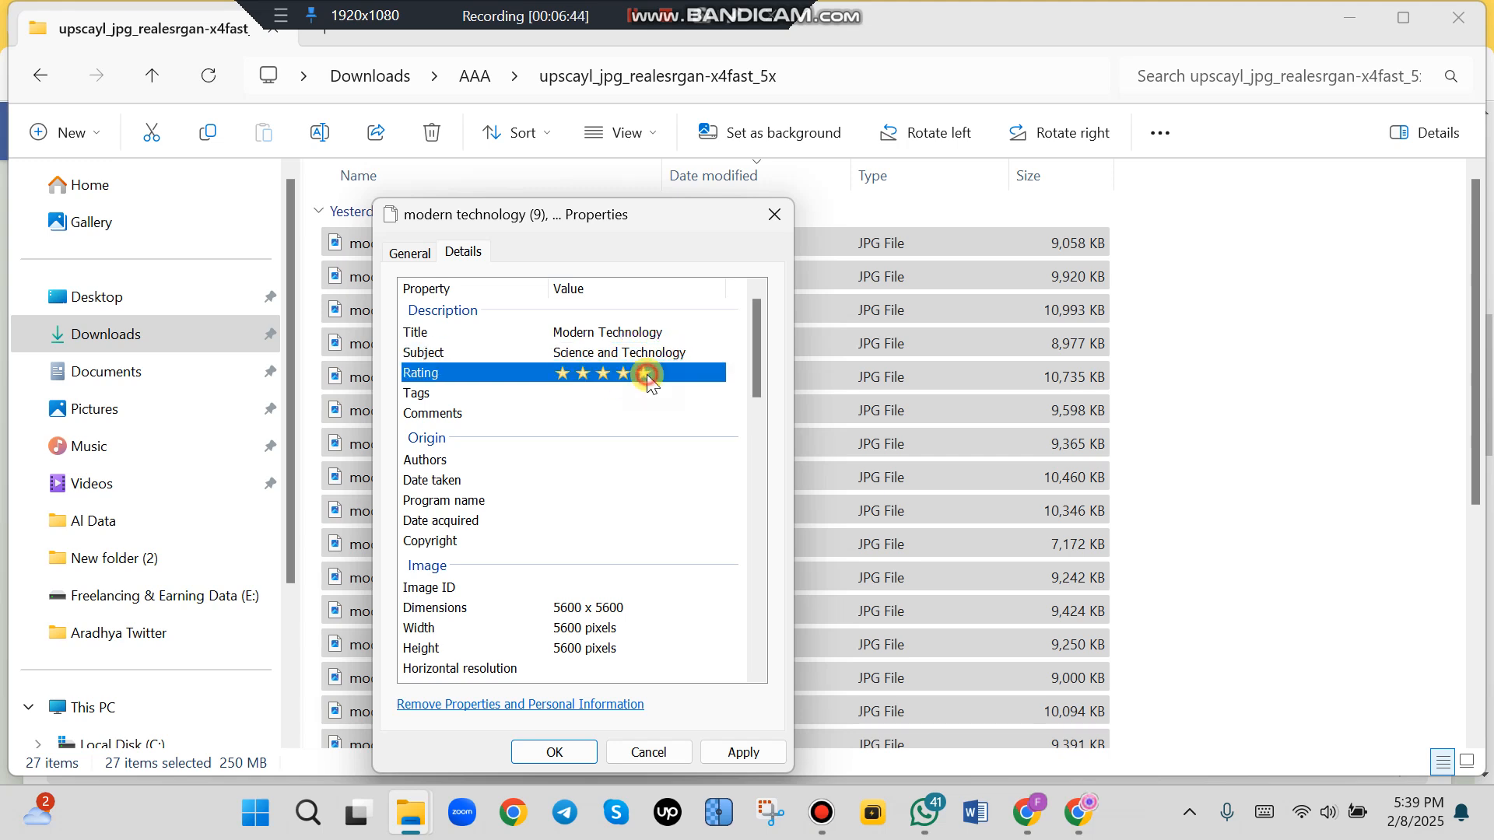
- Paste the copied keyword list into the images' tags, apply the properties to all files and close the dialog
{"action": "left_click", "coordinate": [635, 396]}
{"action": "key", "text": "ctrl+v"}
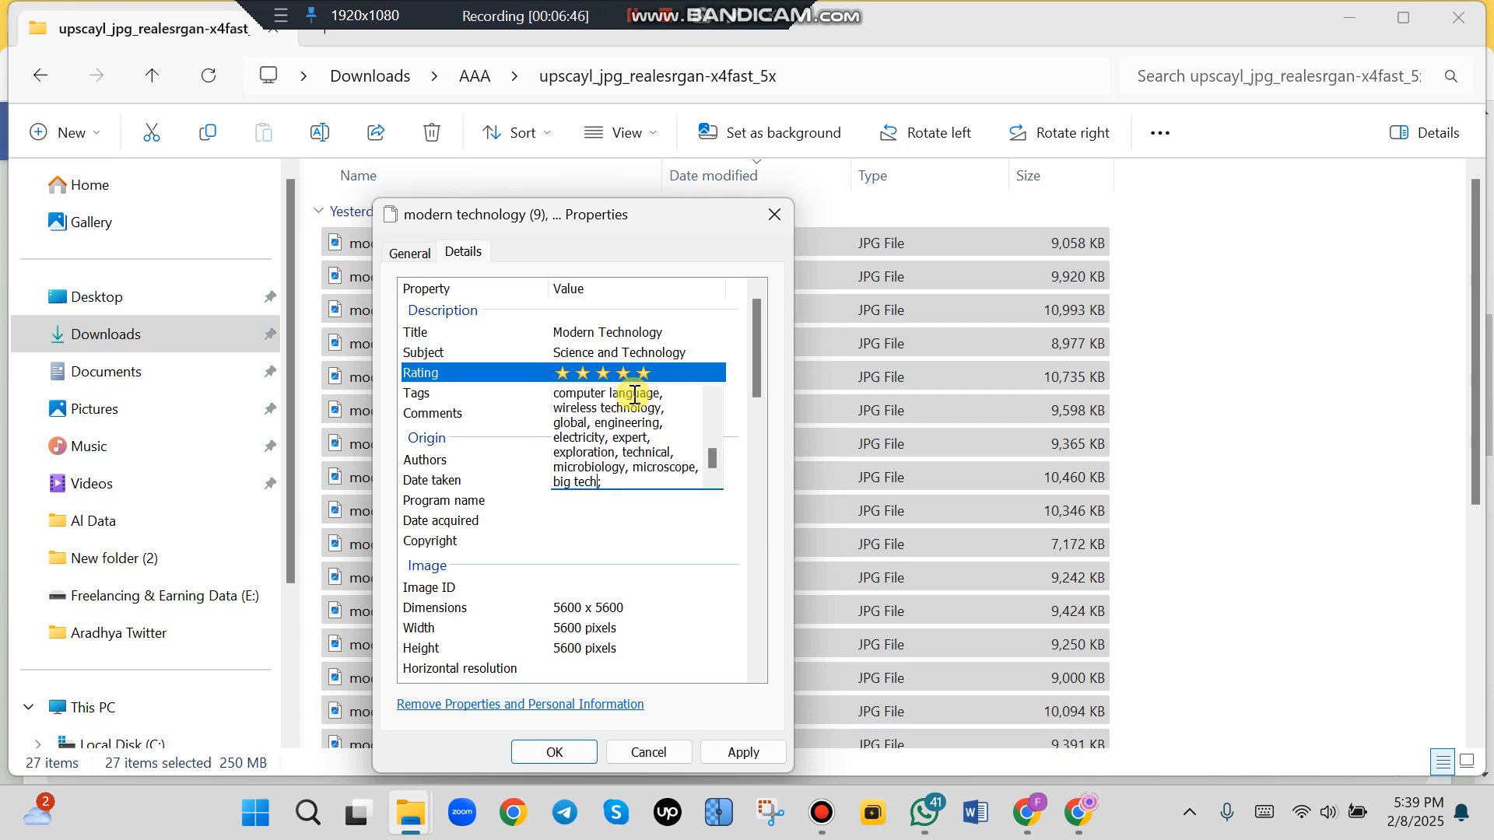
{"action": "left_click", "coordinate": [748, 752]}
{"action": "left_click", "coordinate": [743, 752]}
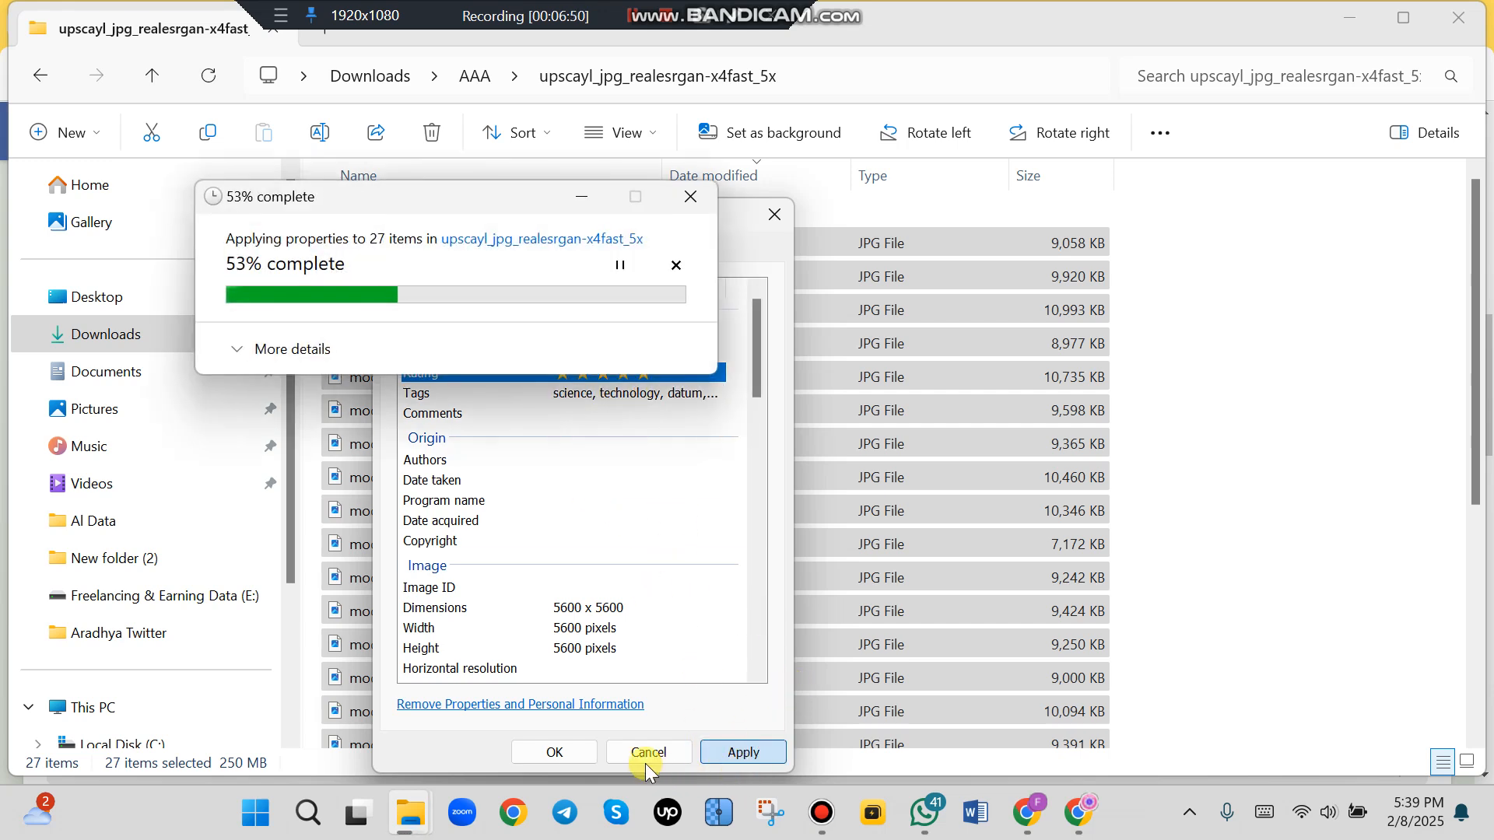
{"action": "left_click", "coordinate": [553, 540]}
{"action": "left_click", "coordinate": [551, 752]}
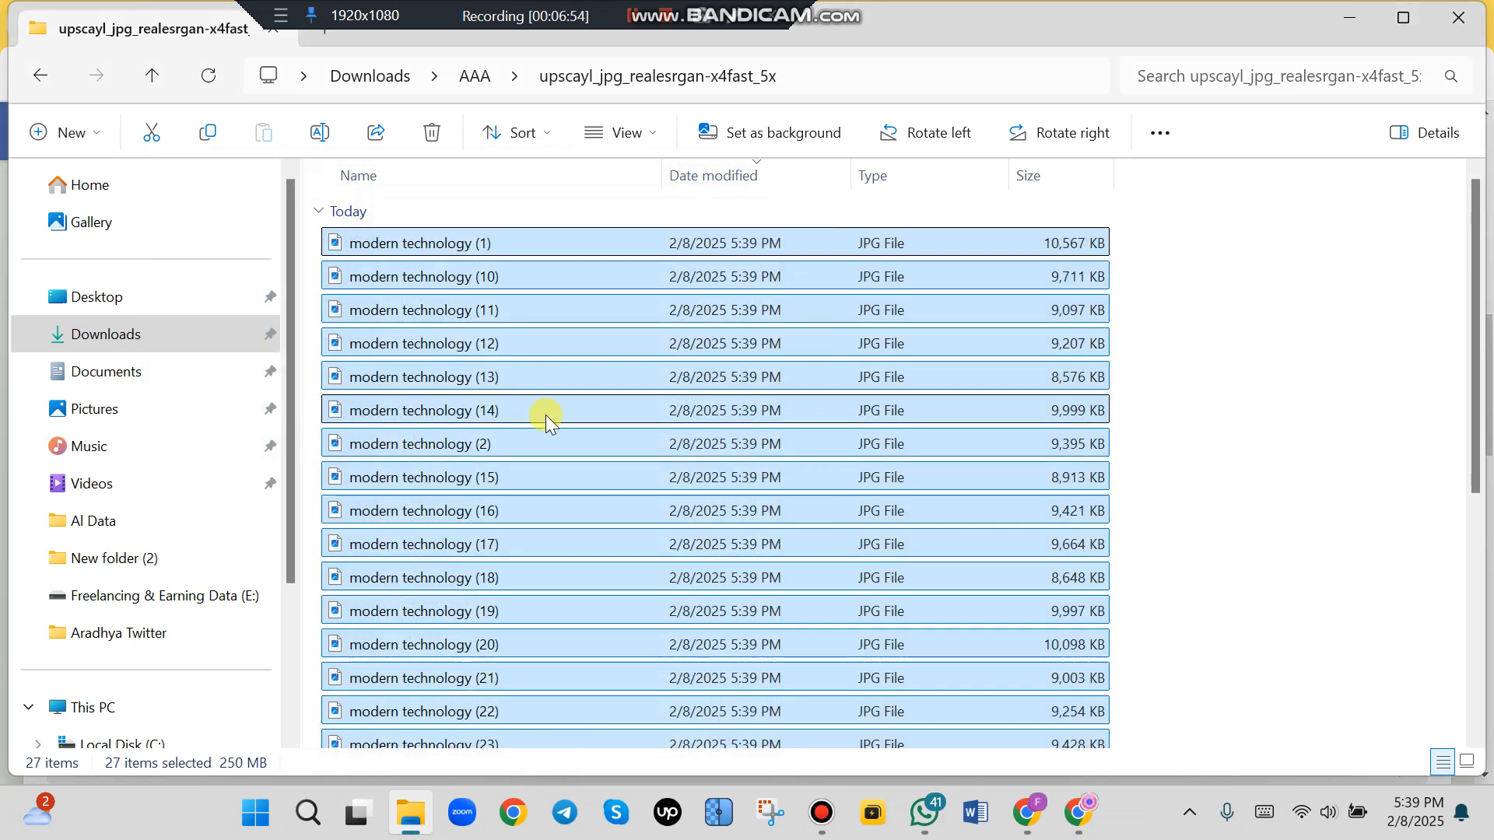
{"action": "scroll", "coordinate": [517, 413], "scroll_direction": "down", "scroll_amount": 4}
{"action": "scroll", "coordinate": [545, 436], "scroll_direction": "up", "scroll_amount": 4}
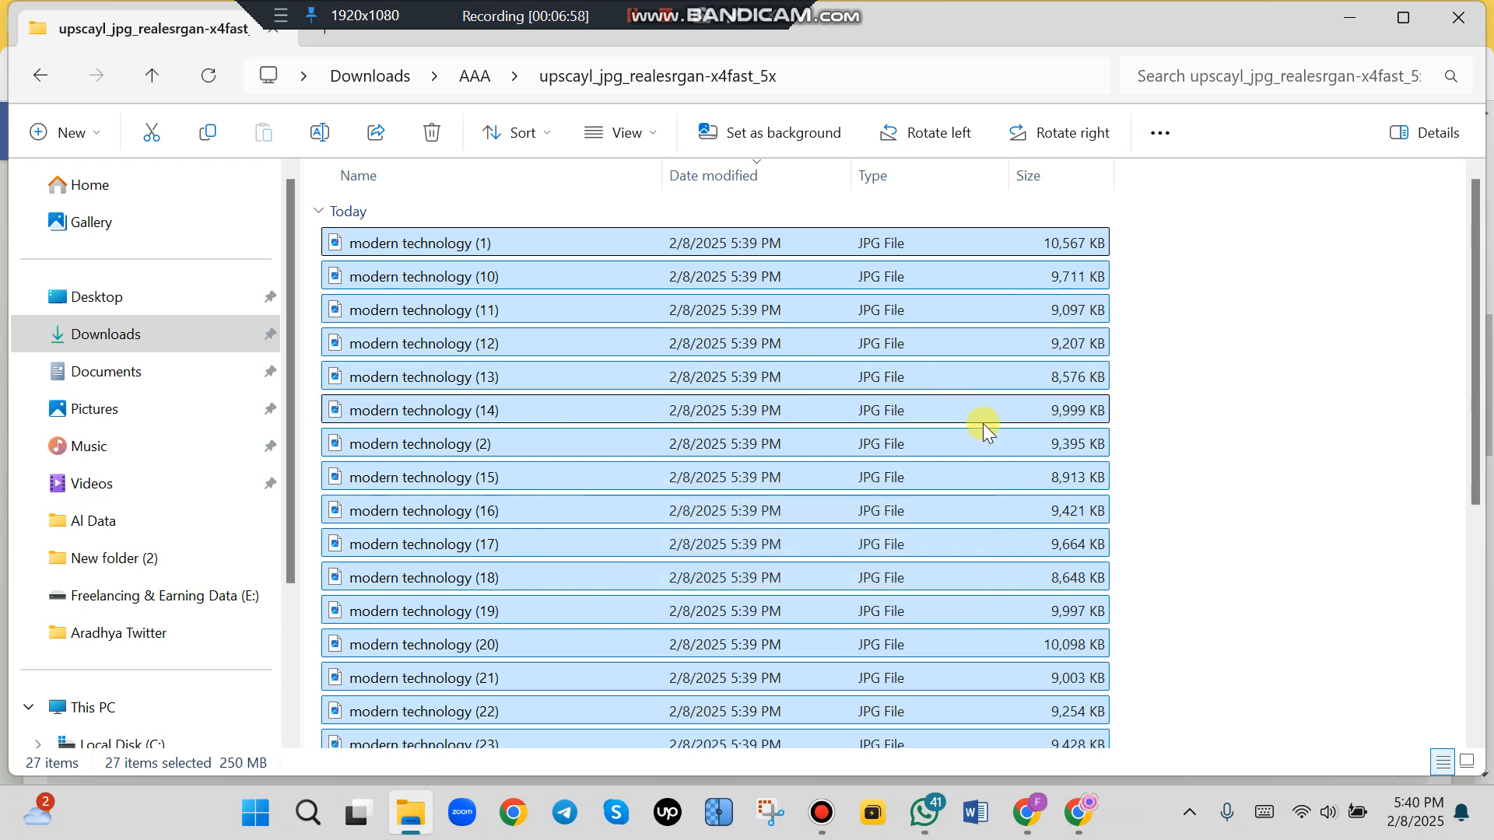
- Switch to the Freepik Contributor dashboard in Chrome and open the file upload panel
{"action": "left_click", "coordinate": [1039, 822]}
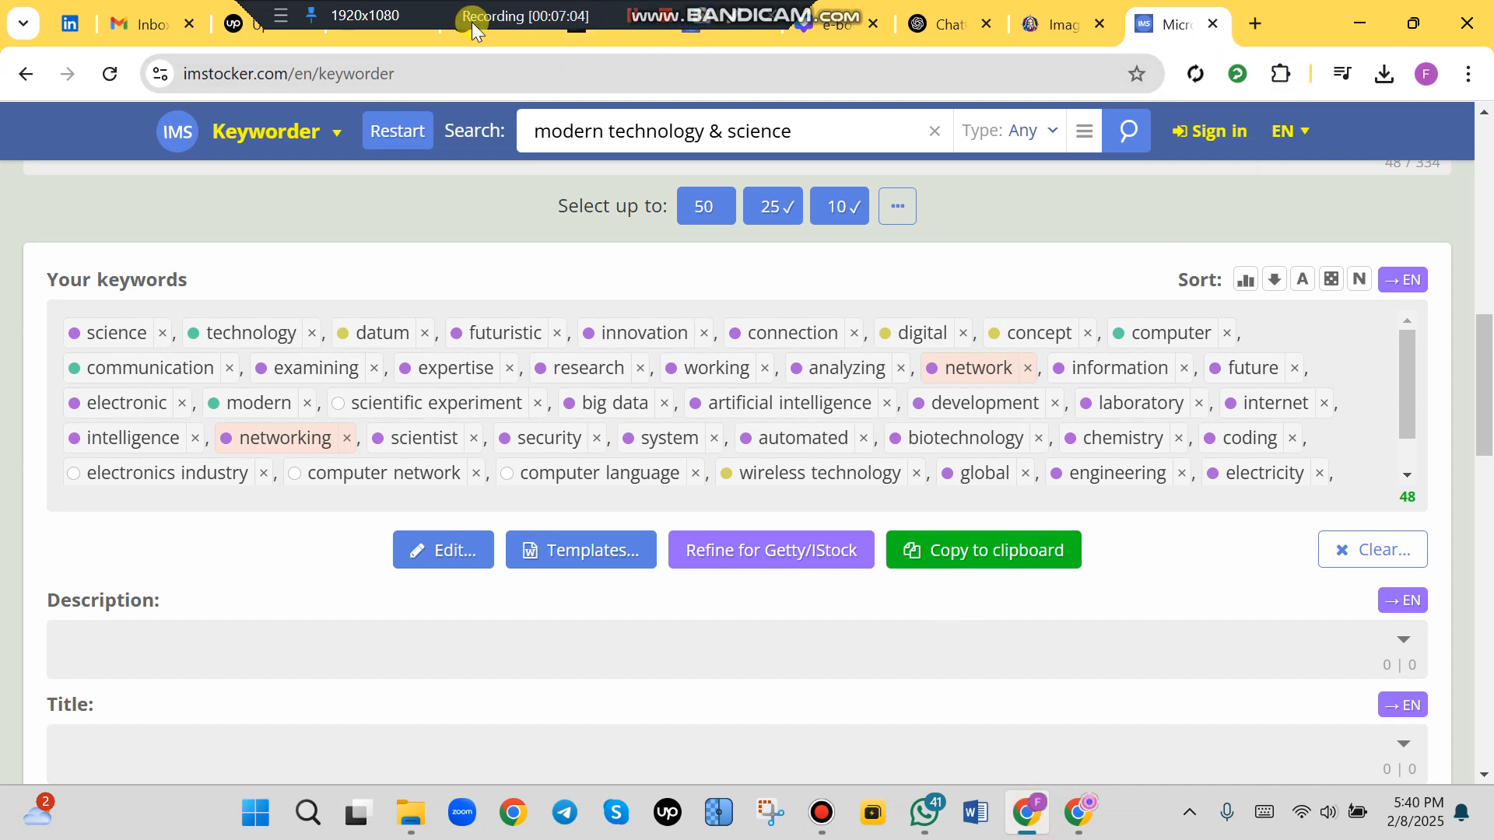
{"action": "left_click_drag", "start_coordinate": [441, 13], "coordinate": [825, 20]}
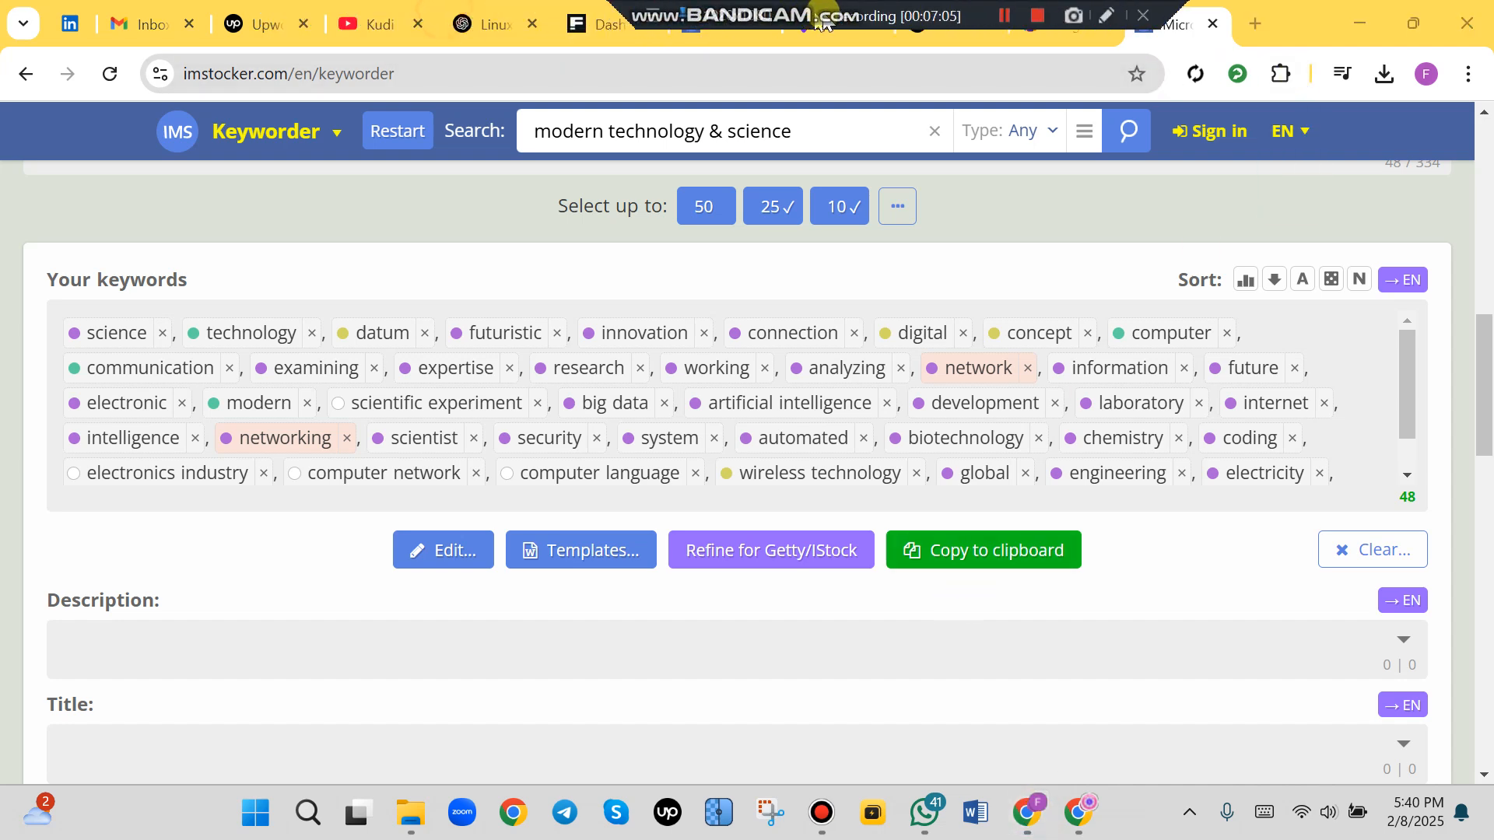
{"action": "left_click", "coordinate": [659, 31]}
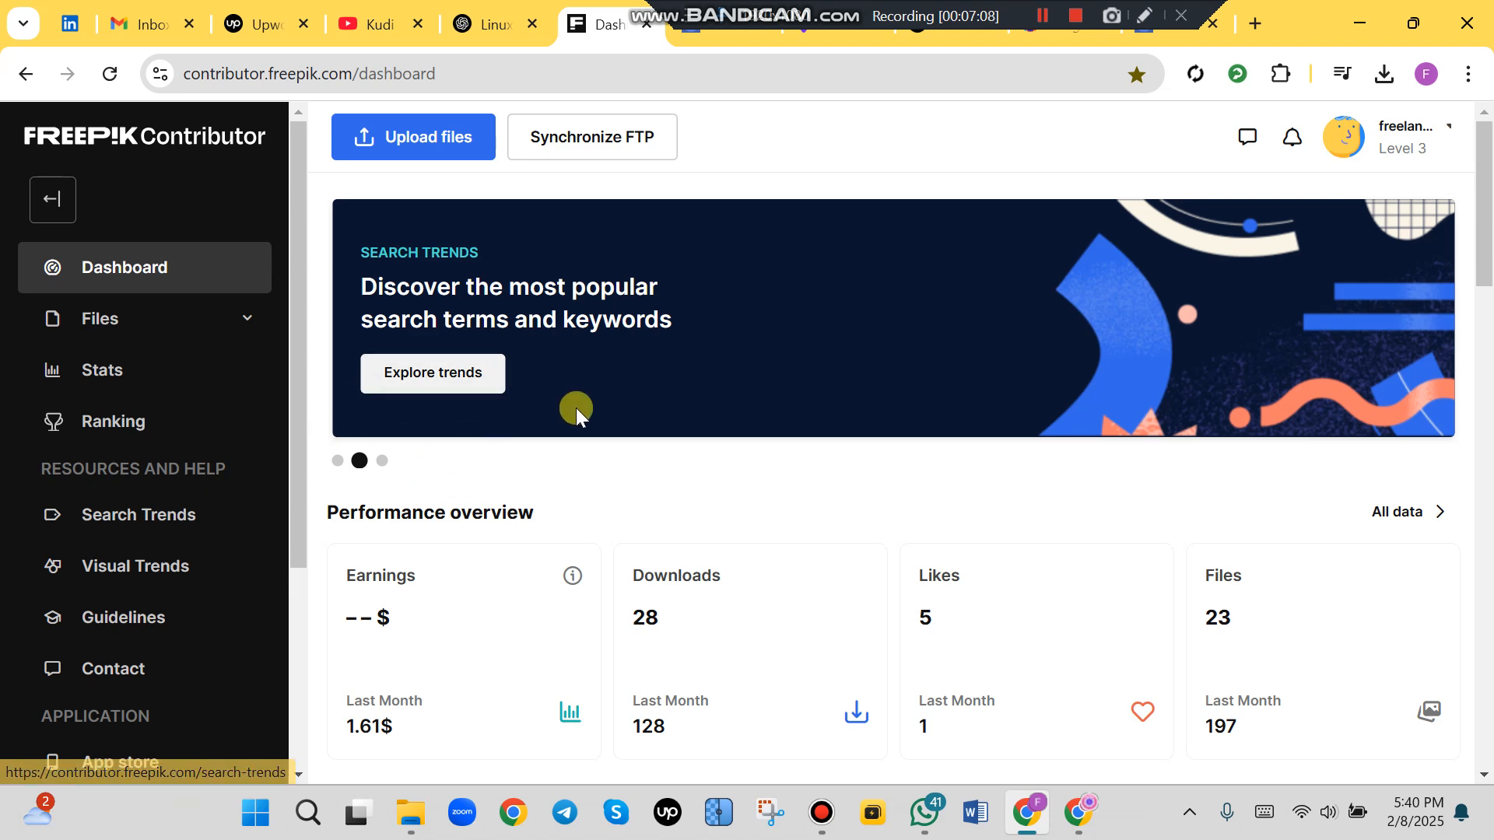
{"action": "scroll", "coordinate": [584, 410], "scroll_direction": "down", "scroll_amount": 3}
{"action": "scroll", "coordinate": [901, 570], "scroll_direction": "up", "scroll_amount": 3}
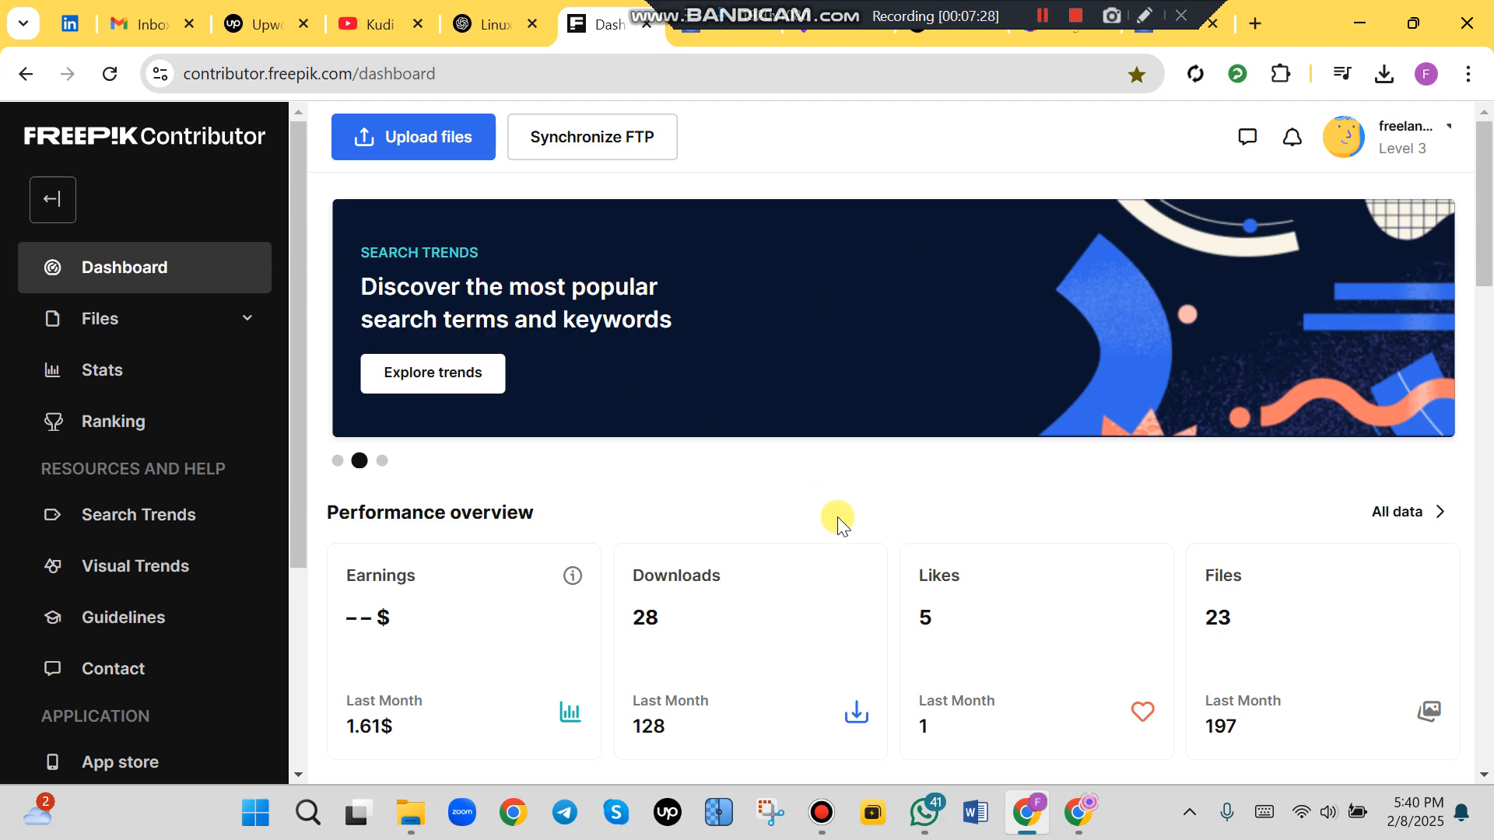
{"action": "left_click", "coordinate": [404, 140]}
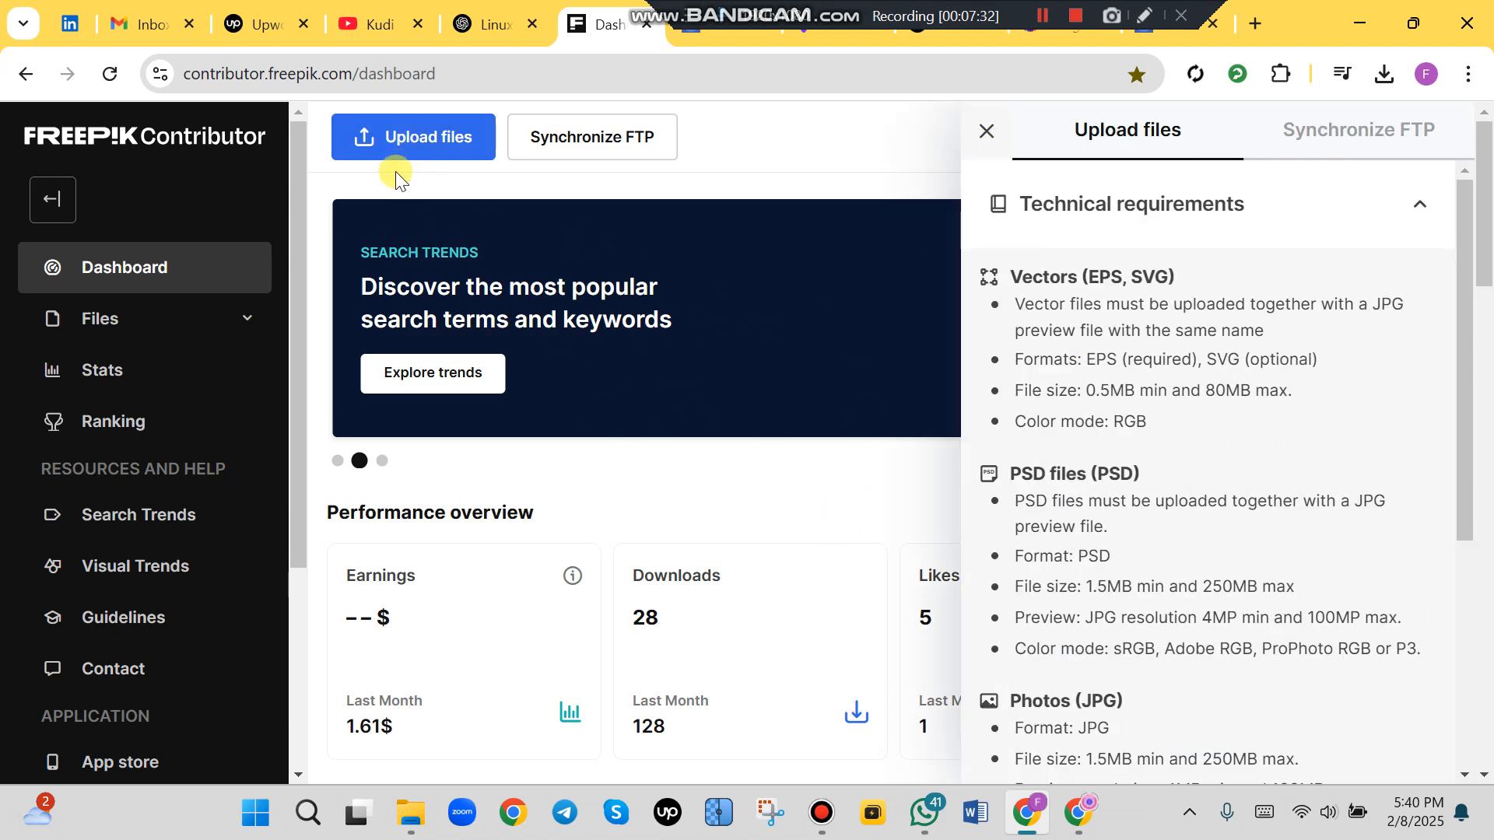
- Browse for files to upload and open the upscayl output folder inside the AAA folder in Downloads
{"action": "scroll", "coordinate": [1150, 343], "scroll_direction": "down", "scroll_amount": 5}
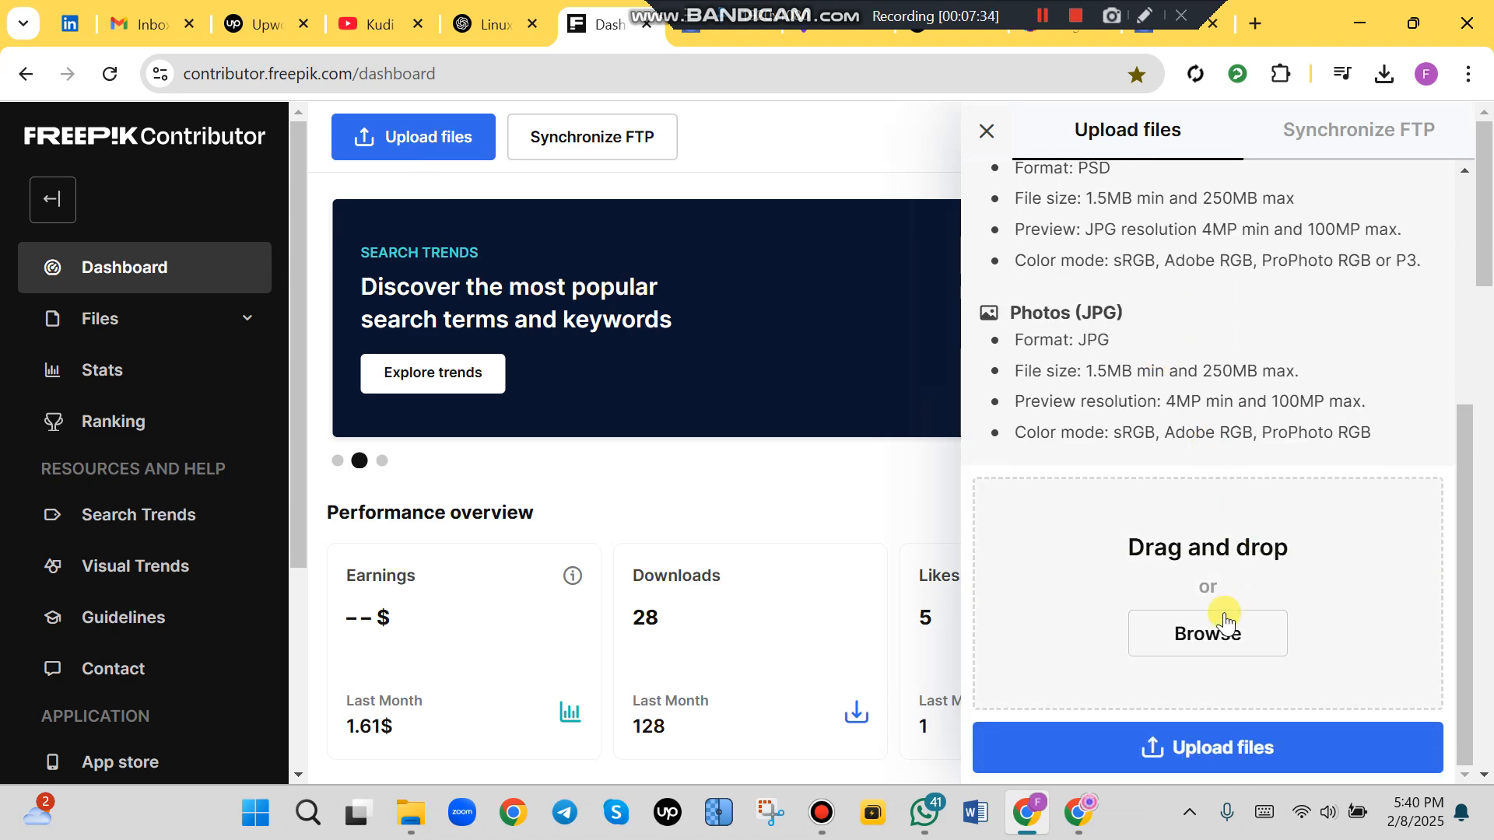
{"action": "left_click", "coordinate": [1179, 632]}
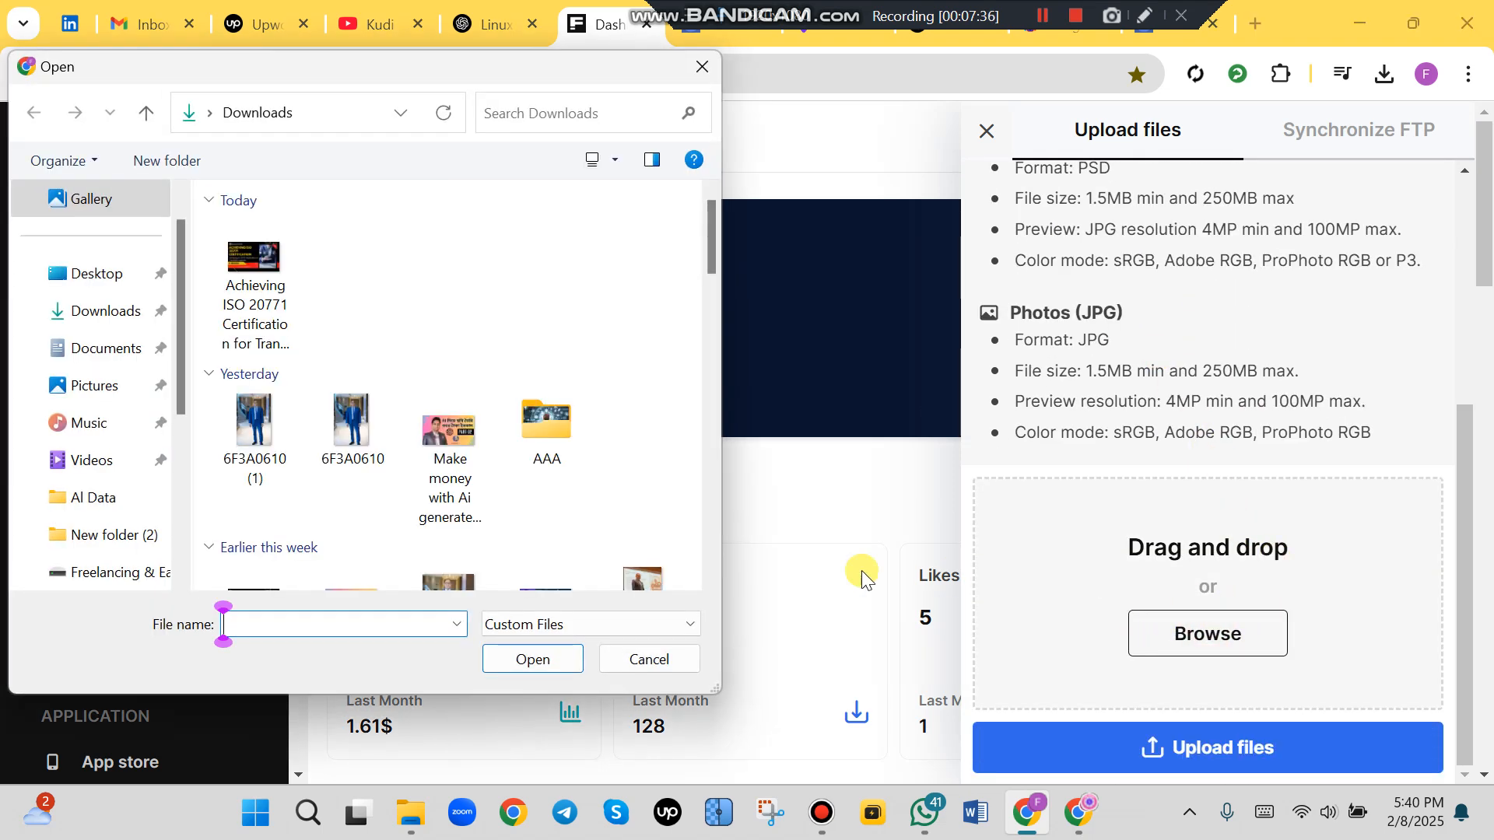
{"action": "double_click", "coordinate": [545, 424]}
{"action": "left_click", "coordinate": [332, 267]}
{"action": "double_click", "coordinate": [332, 266]}
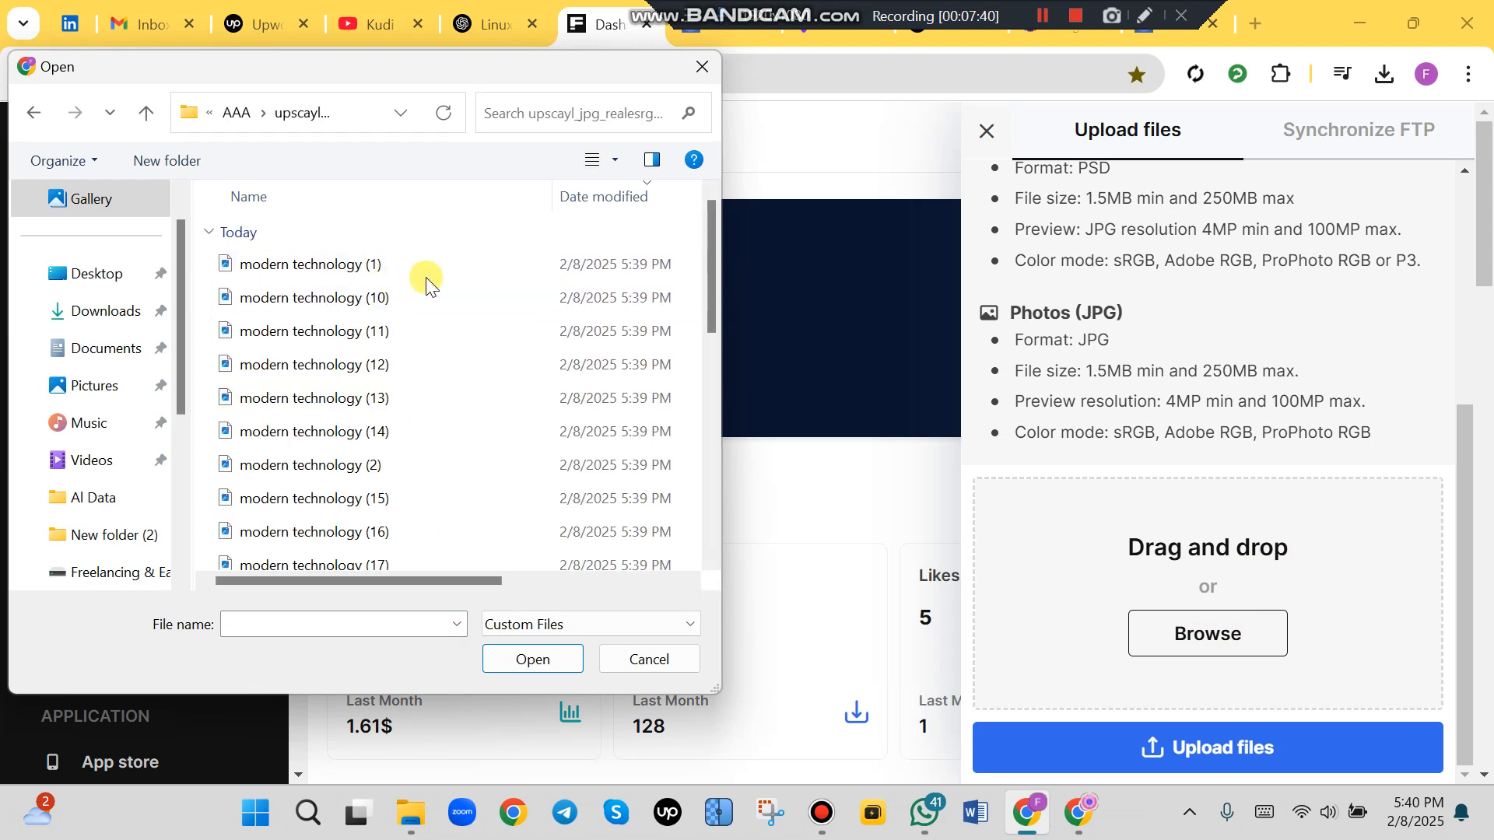
- Attach all the modern technology JPG images from the folder, start their upload and check the progress in the file list
{"action": "left_click", "coordinate": [329, 272]}
{"action": "key", "text": "ctrl+a"}
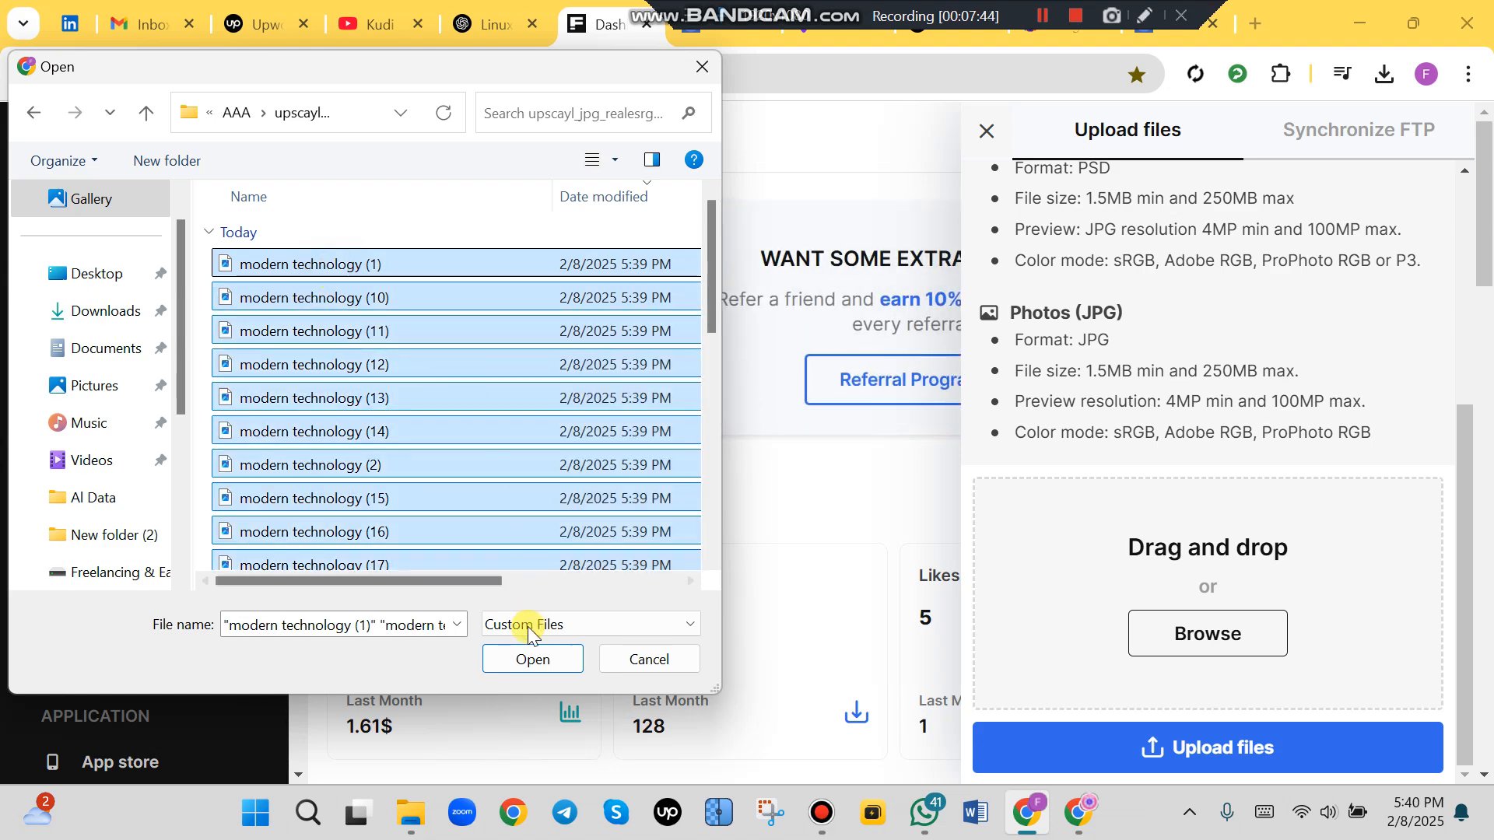
{"action": "left_click", "coordinate": [531, 662]}
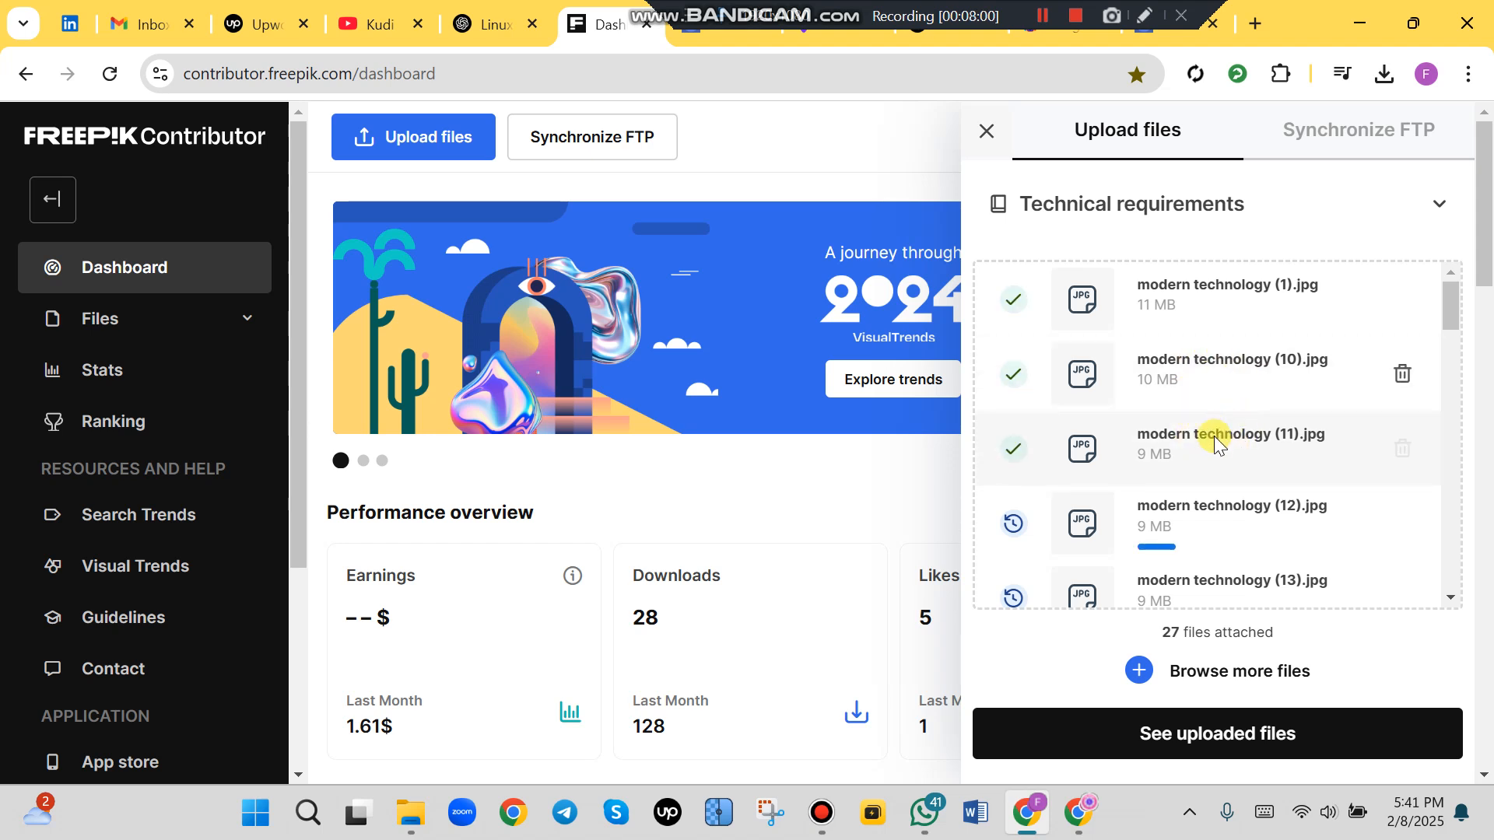
{"action": "left_click_drag", "start_coordinate": [1451, 316], "coordinate": [1438, 395]}
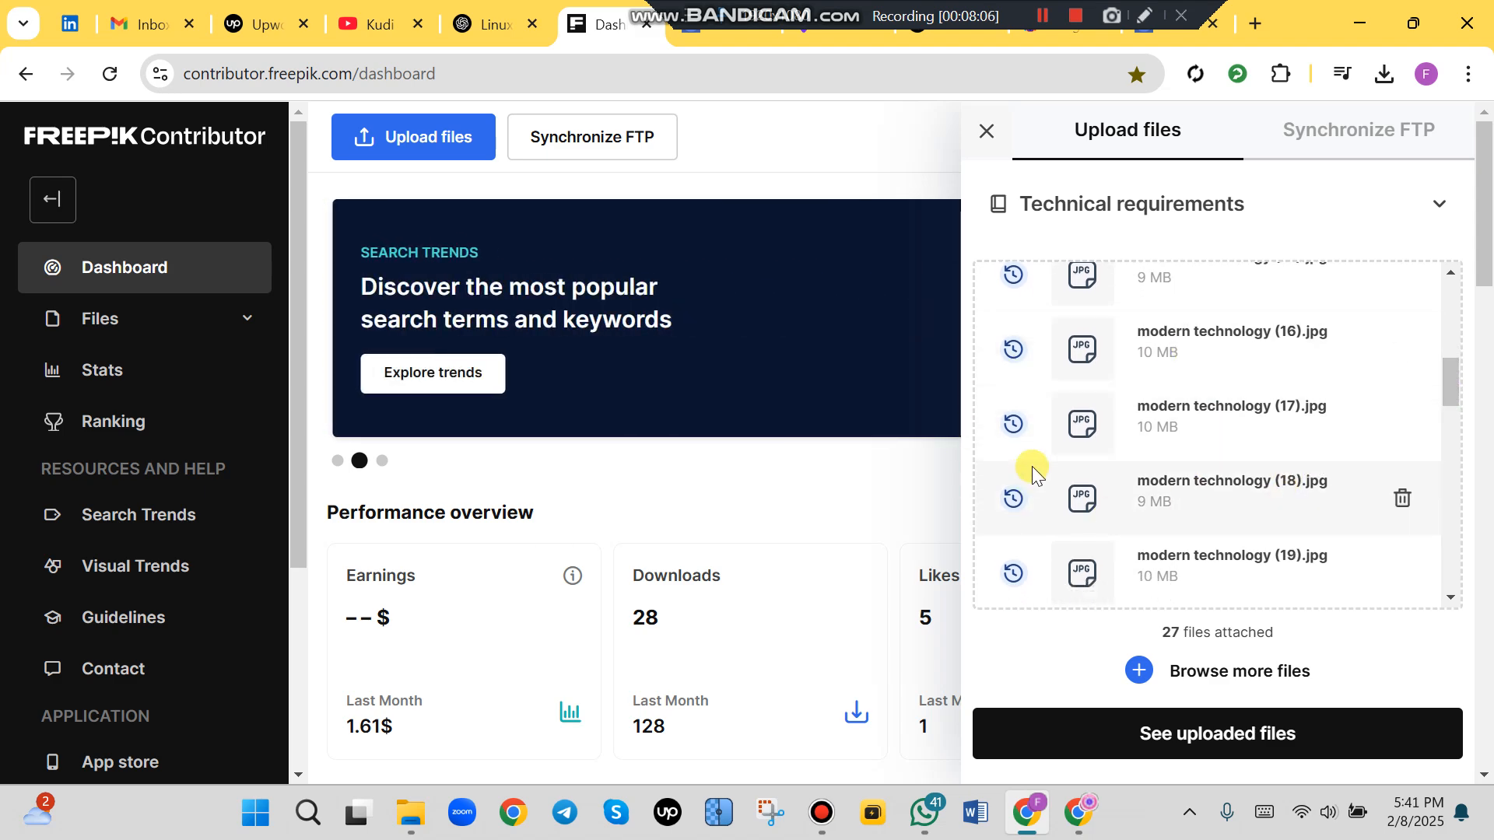